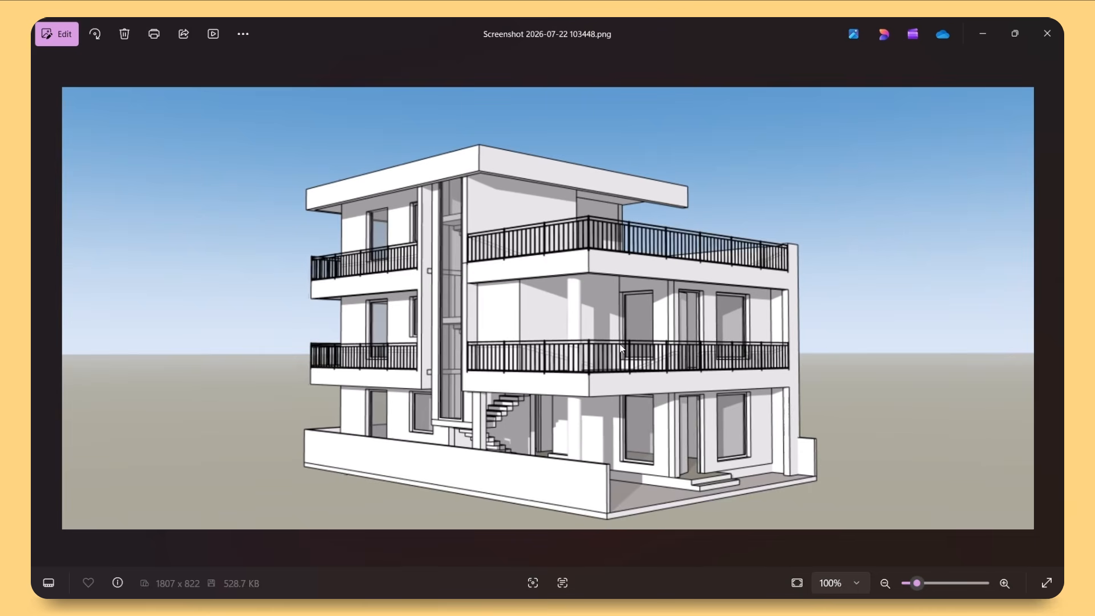
# Put away the reference house image, switch to Rendair and open the Floor Plan to Render app.
pyautogui.click(983, 33)
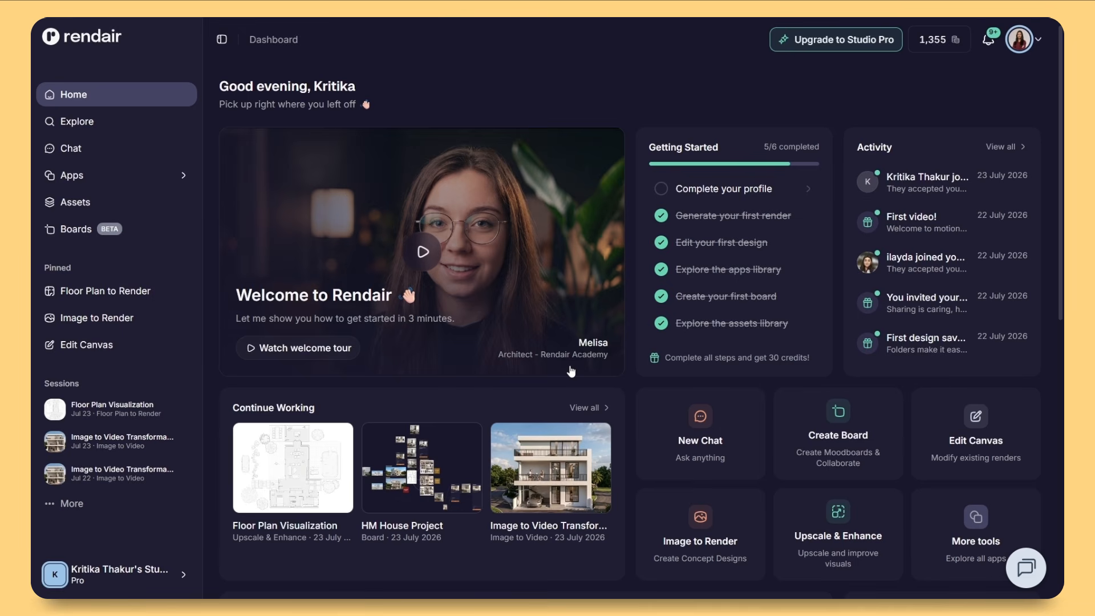
pyautogui.click(152, 182)
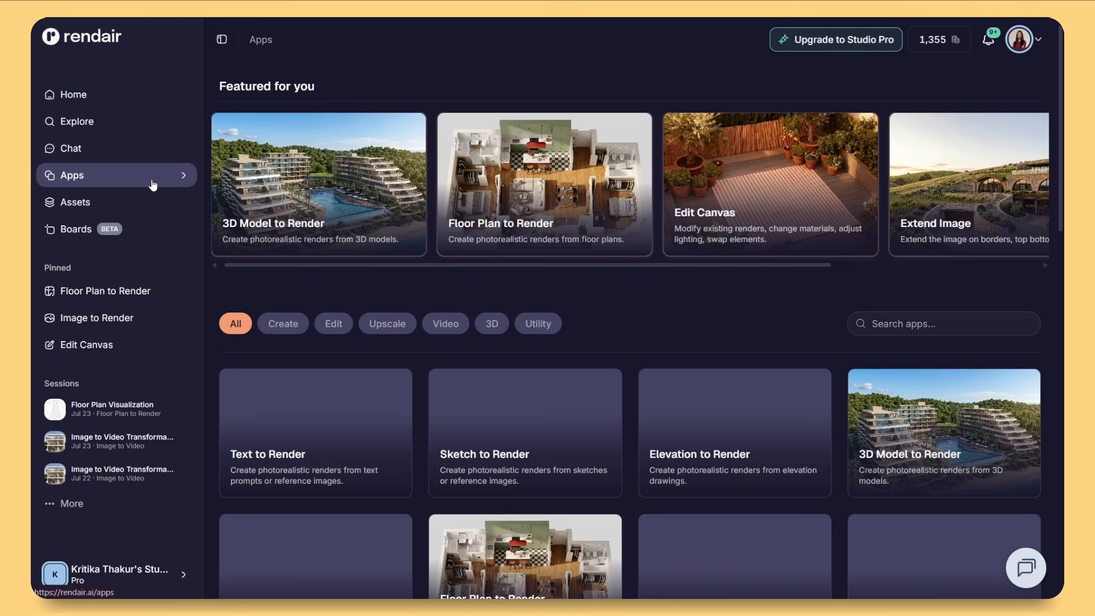
pyautogui.click(185, 180)
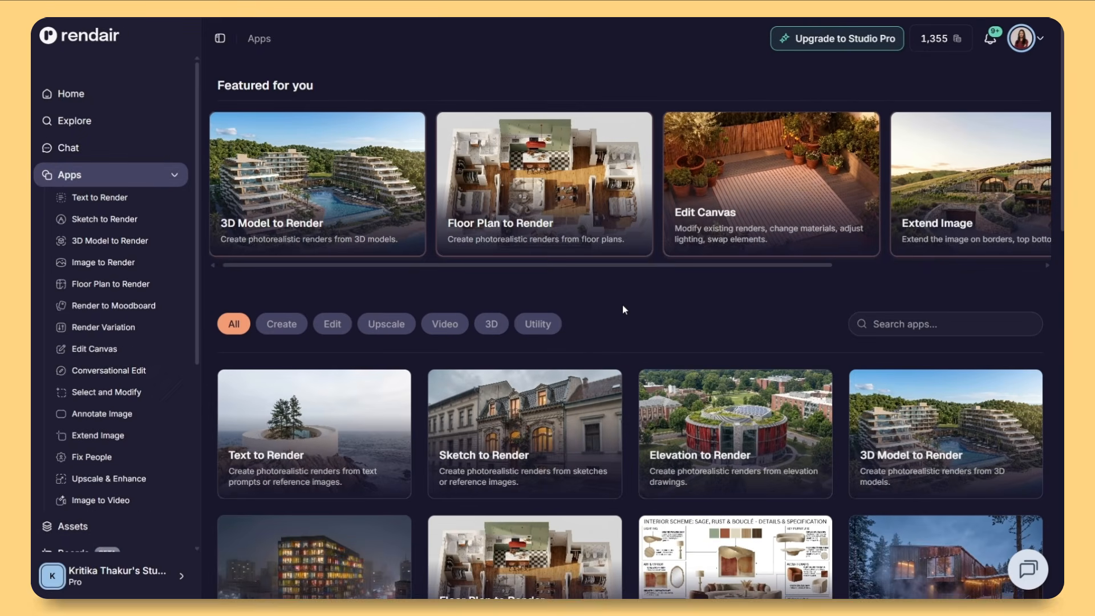
pyautogui.click(114, 284)
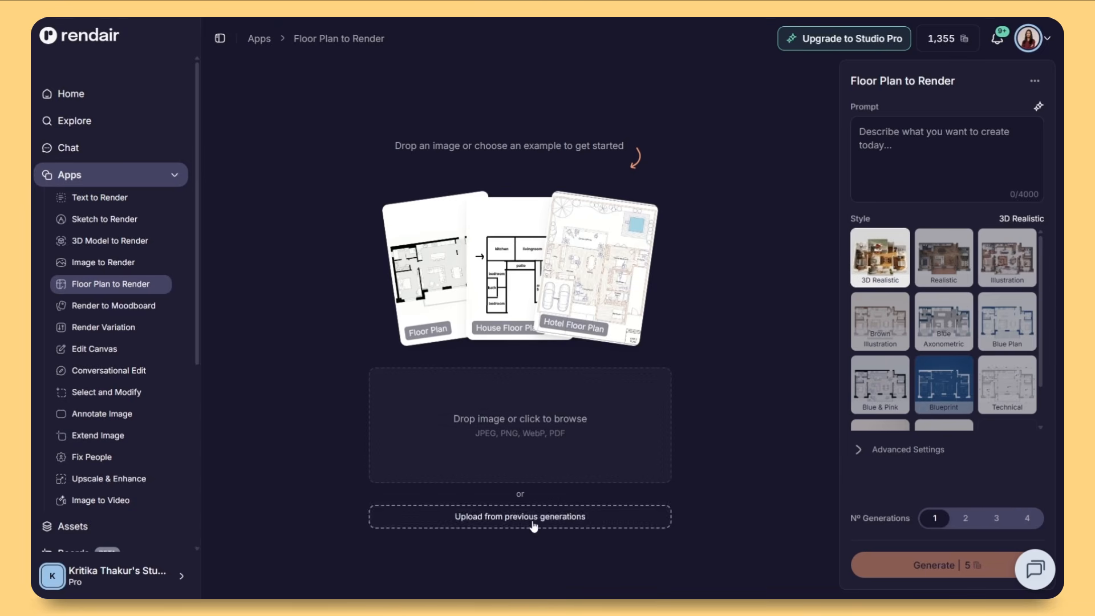
# Upload the FloorPlan HouseProject file from the Rendair folder in Downloads as the base image.
pyautogui.click(626, 433)
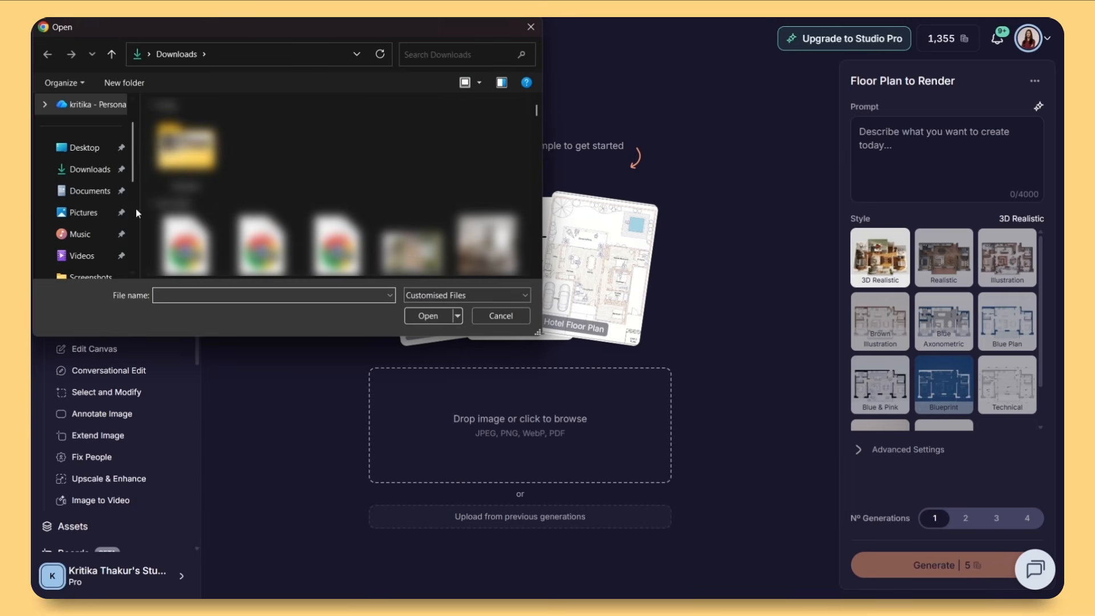
pyautogui.doubleClick(185, 149)
pyautogui.click(250, 174)
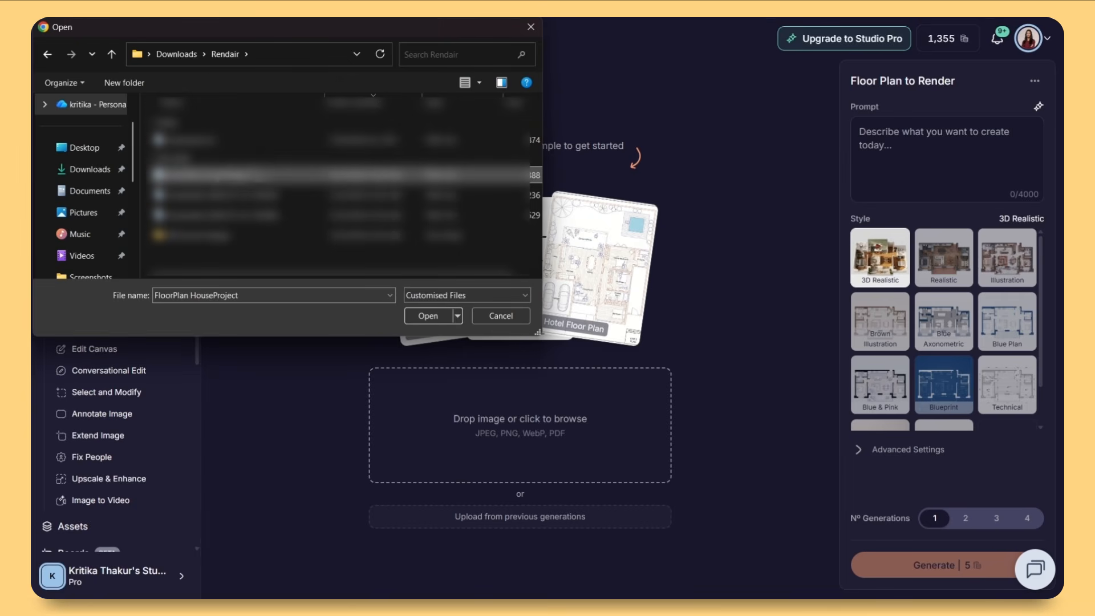
pyautogui.click(428, 316)
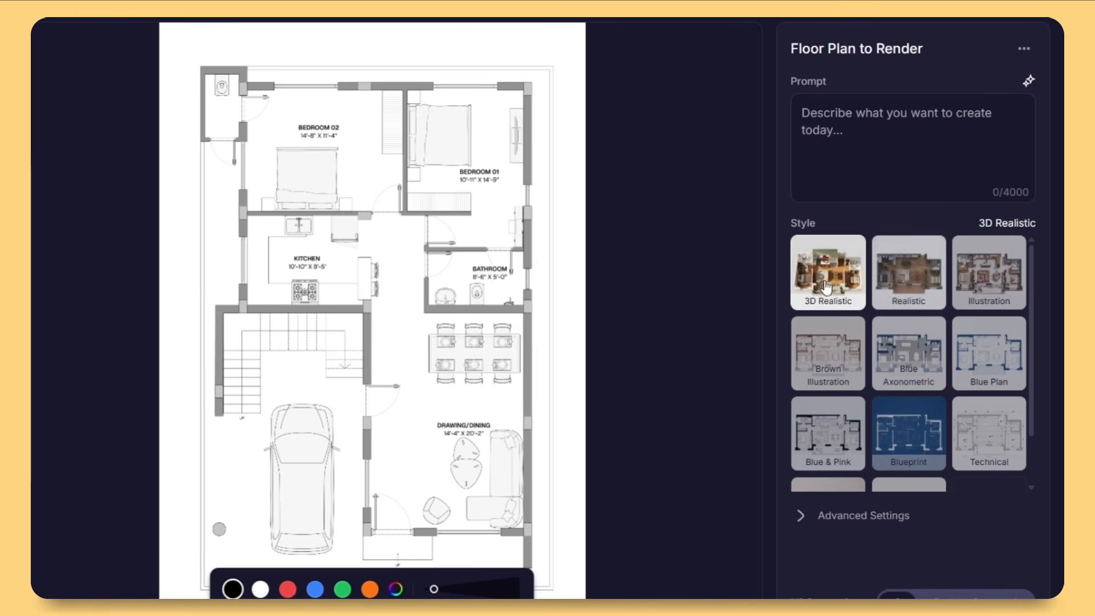
# Show the advanced settings, set the number of generations to 2, and generate the floor plan renders in 3D Realistic style.
pyautogui.scroll(-2, 827, 285)
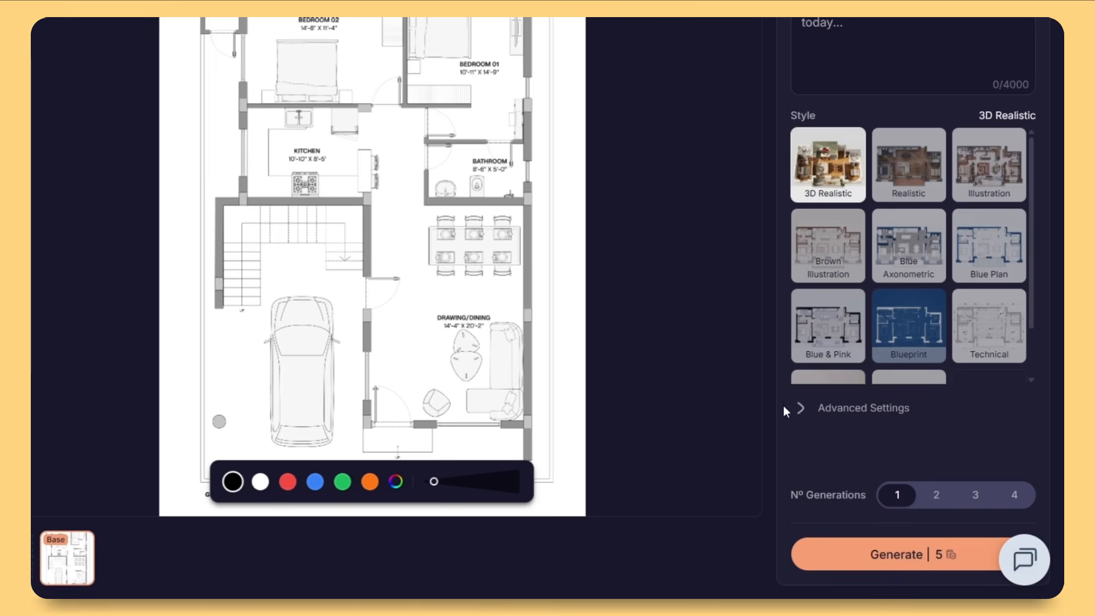
pyautogui.click(844, 407)
pyautogui.scroll(-1, 881, 440)
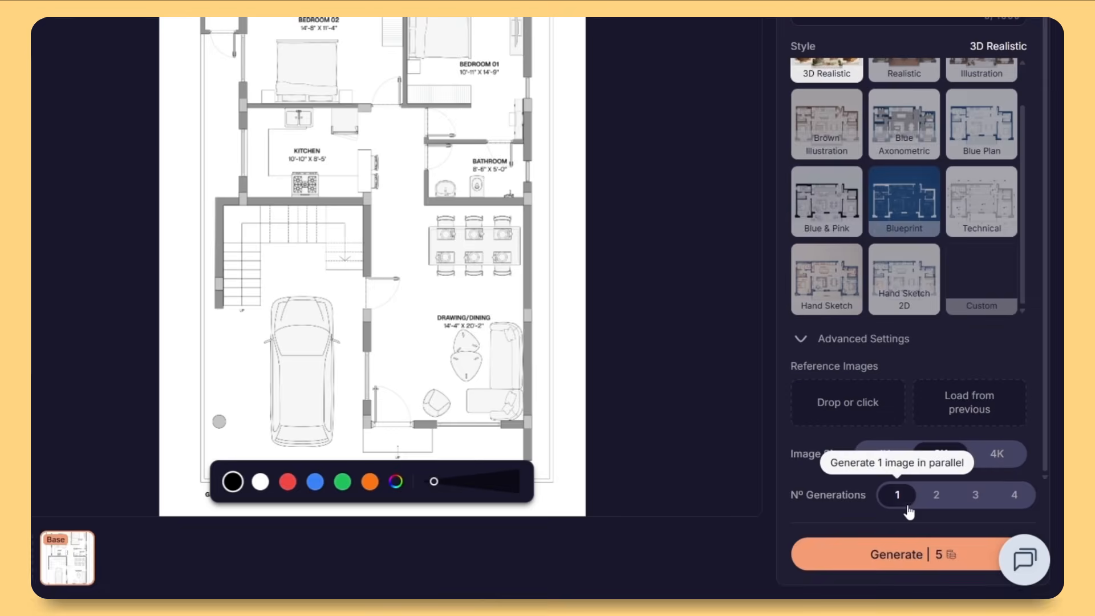
pyautogui.click(934, 495)
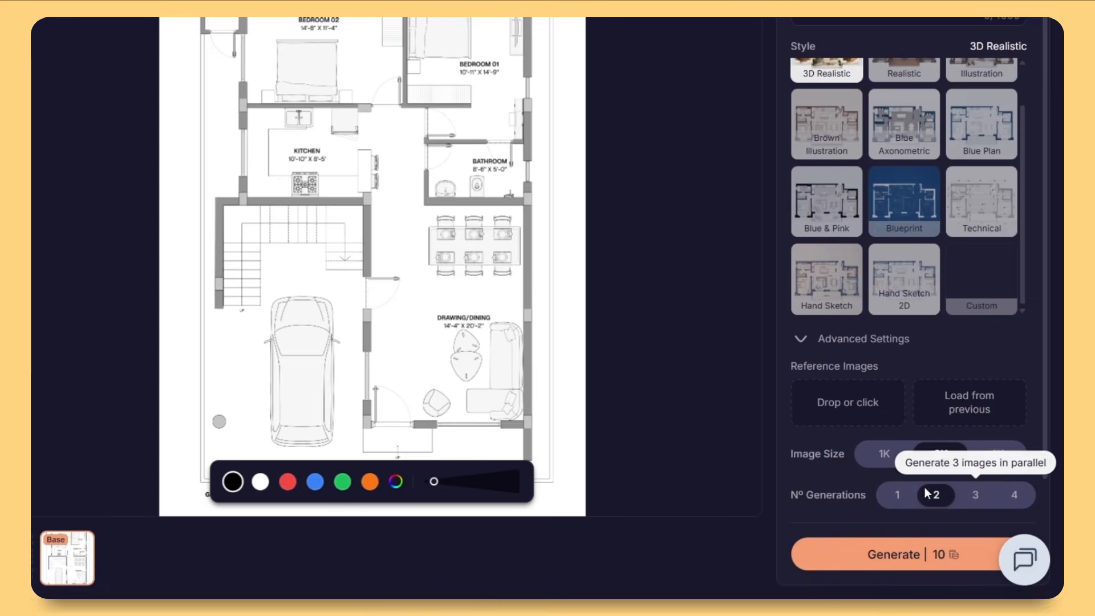
pyautogui.click(898, 550)
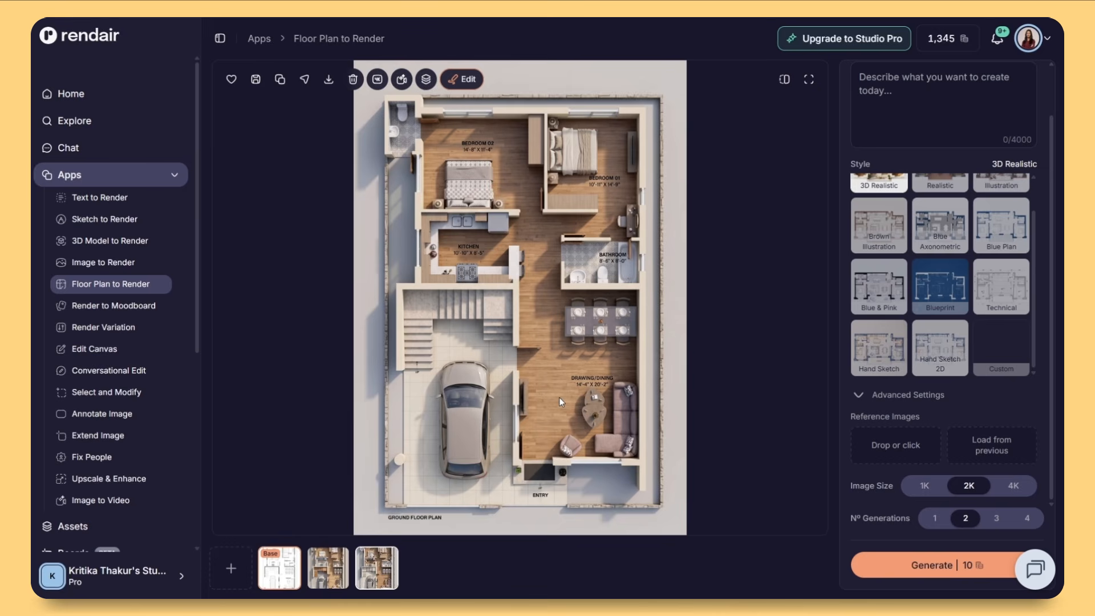
# Compare the two generated floor plan renders and mark the second one as a favourite.
pyautogui.click(338, 564)
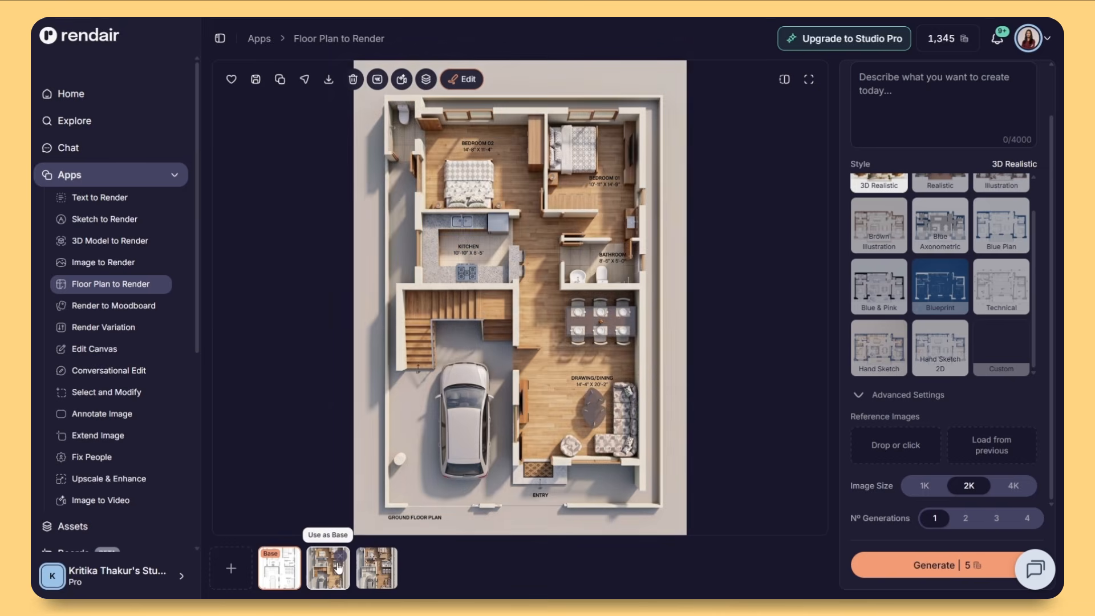
pyautogui.click(376, 575)
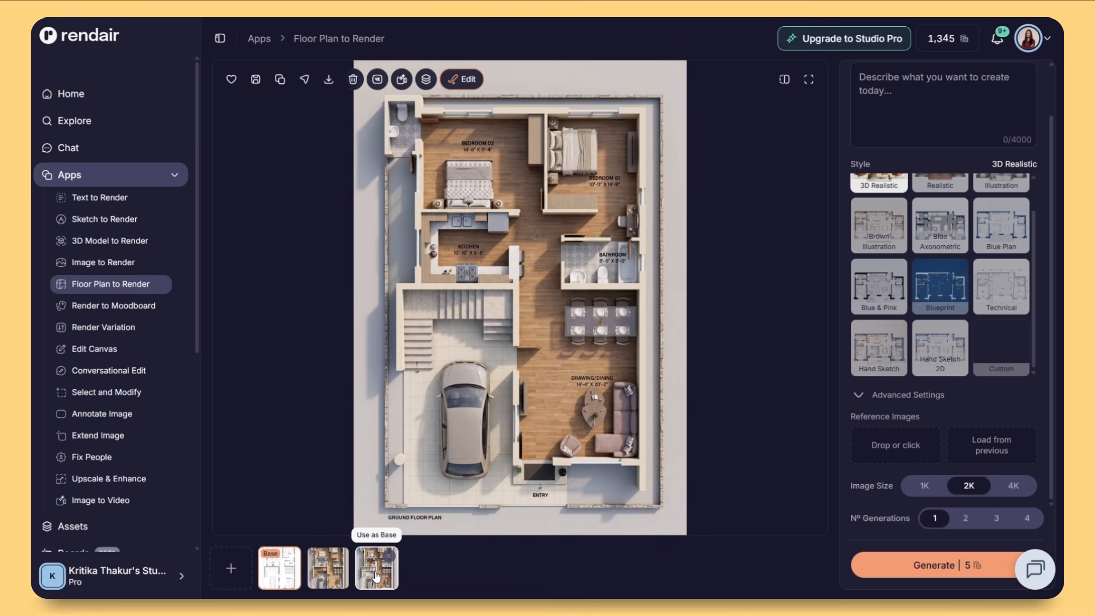
pyautogui.click(328, 569)
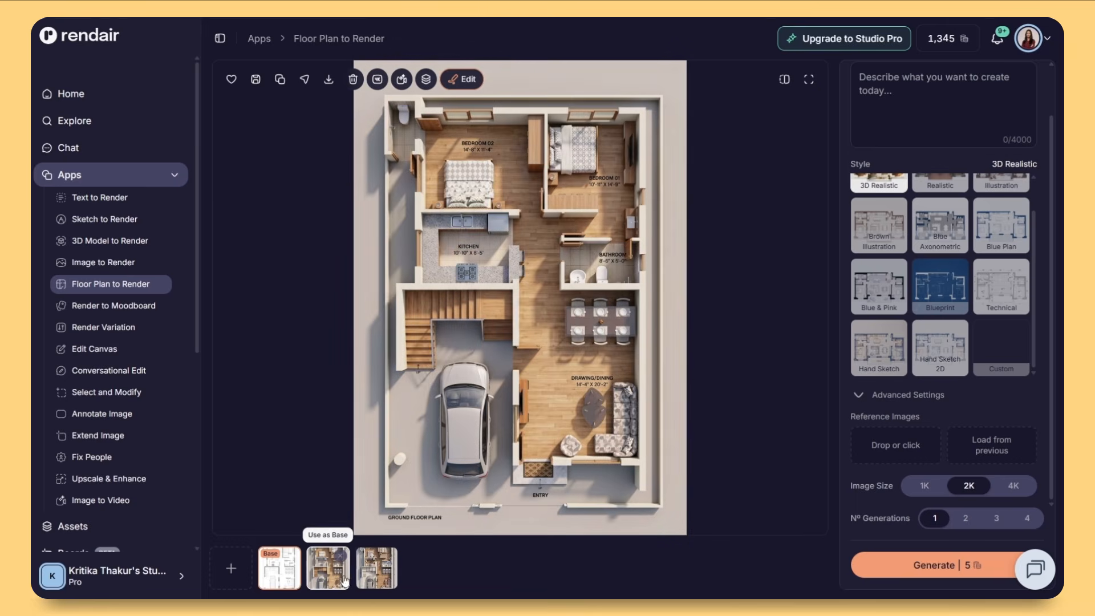
pyautogui.click(375, 570)
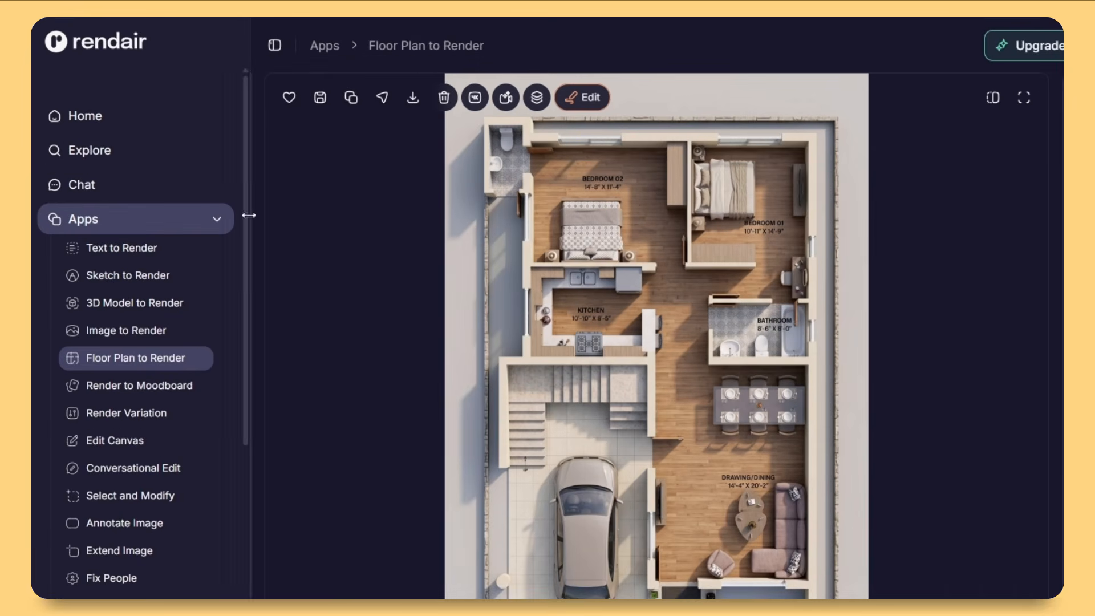
pyautogui.click(289, 99)
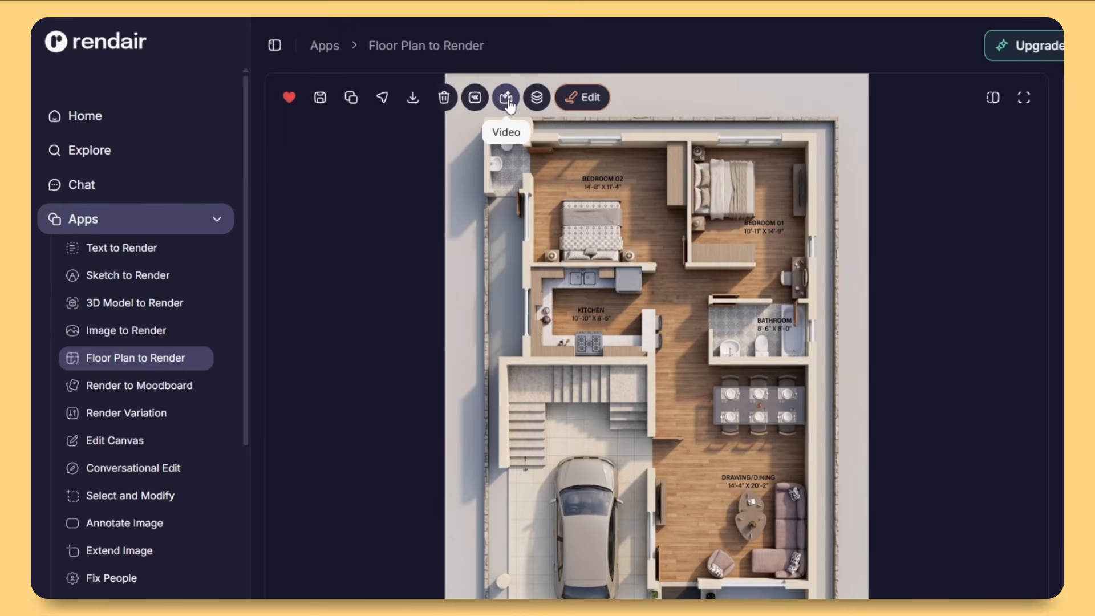
pyautogui.click(590, 98)
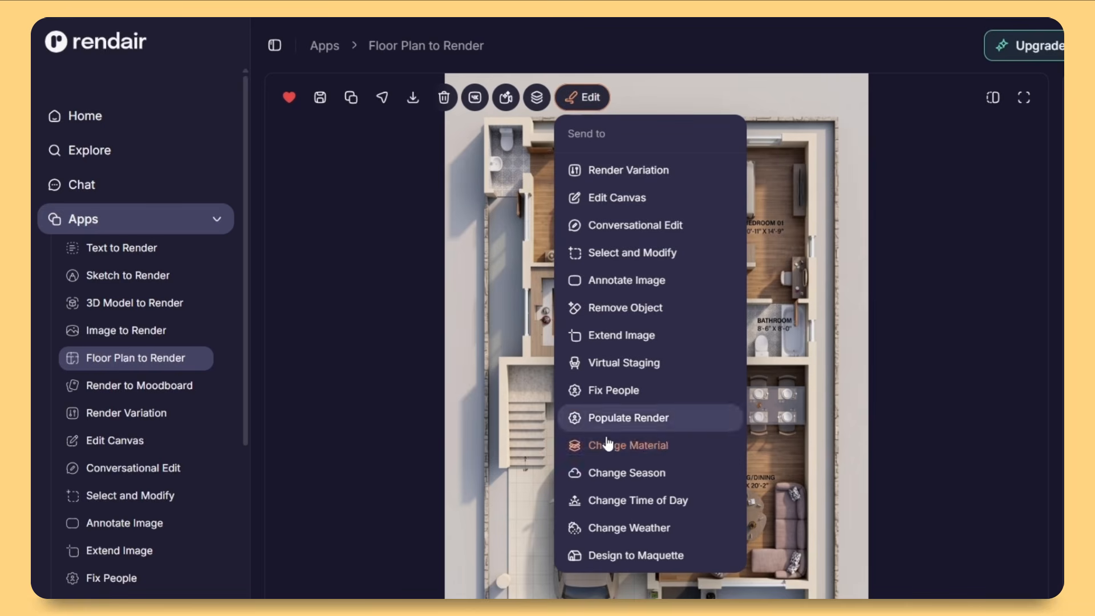
pyautogui.click(629, 448)
# Create a new folder named "House Project 2BHK" from the render's save options.
pyautogui.click(320, 98)
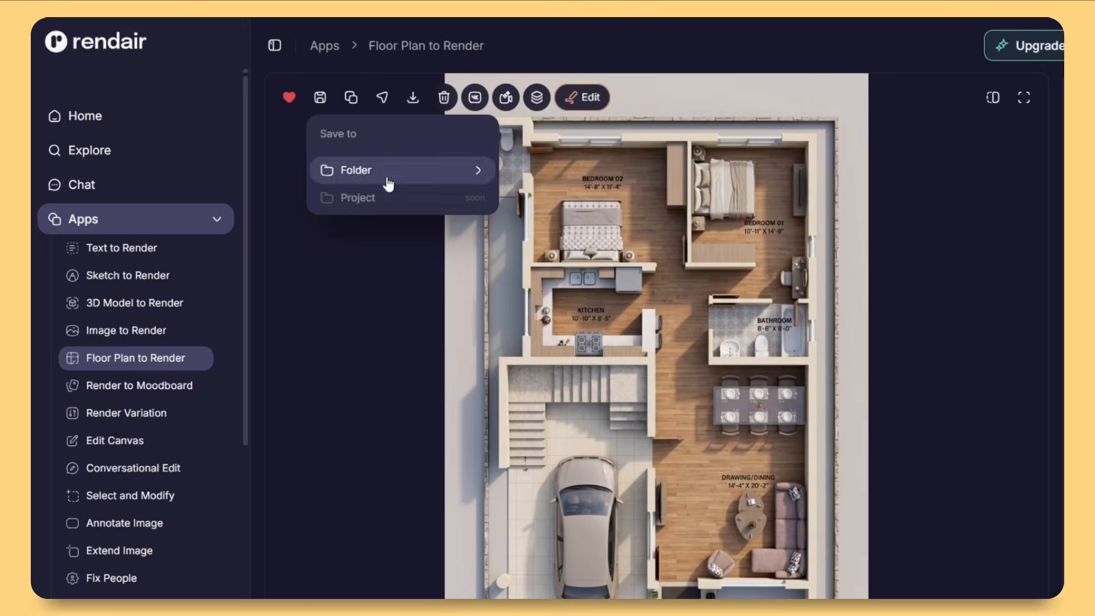
pyautogui.moveTo(365, 176)
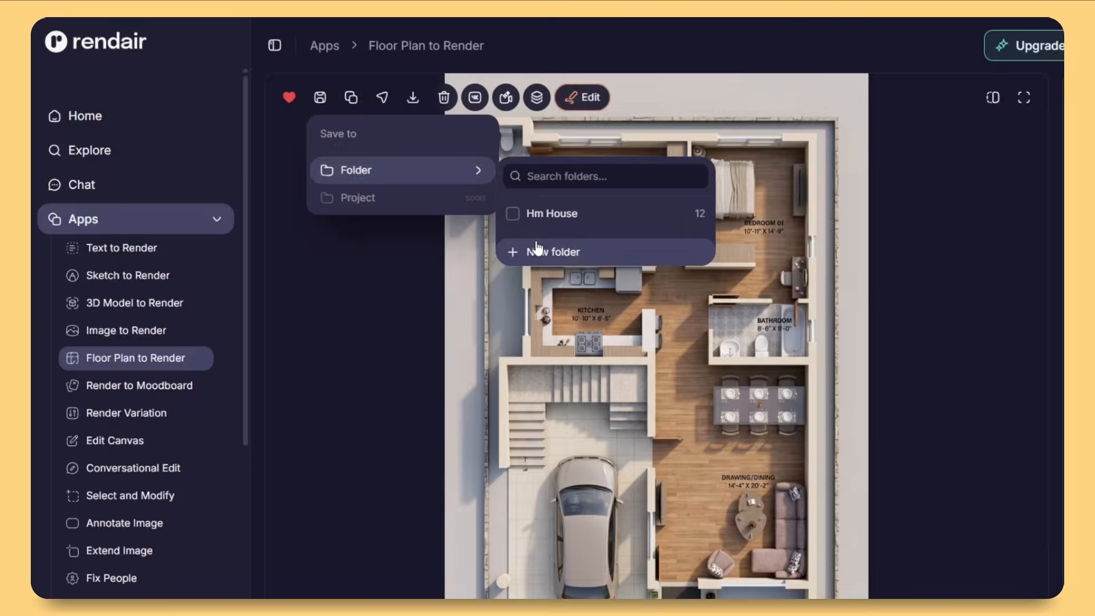
pyautogui.click(527, 251)
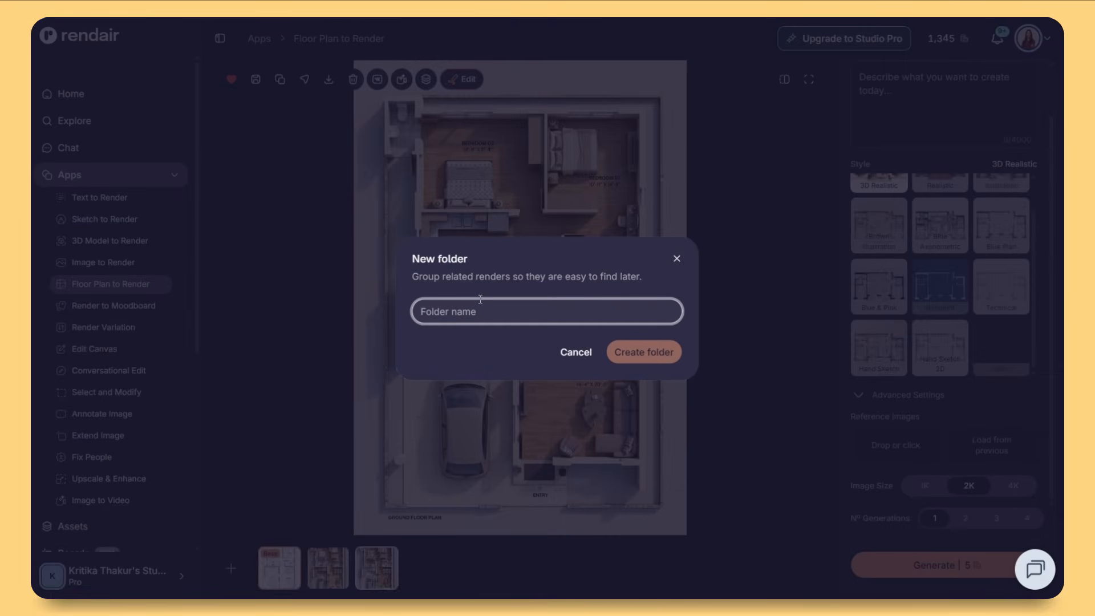
pyautogui.write('House Project')
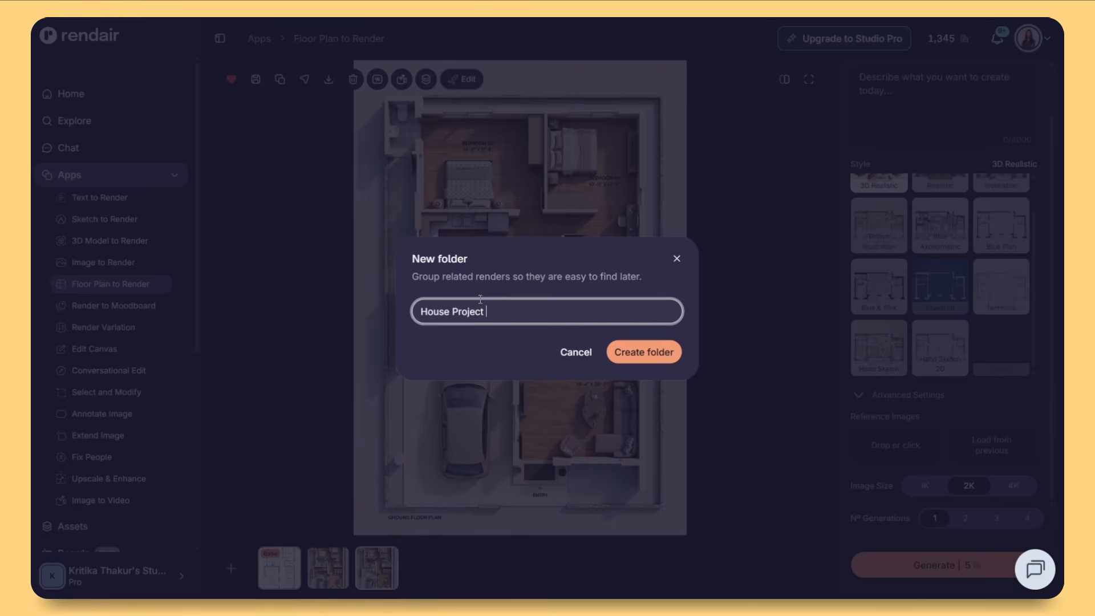
pyautogui.write(' 2BHK')
pyautogui.click(679, 357)
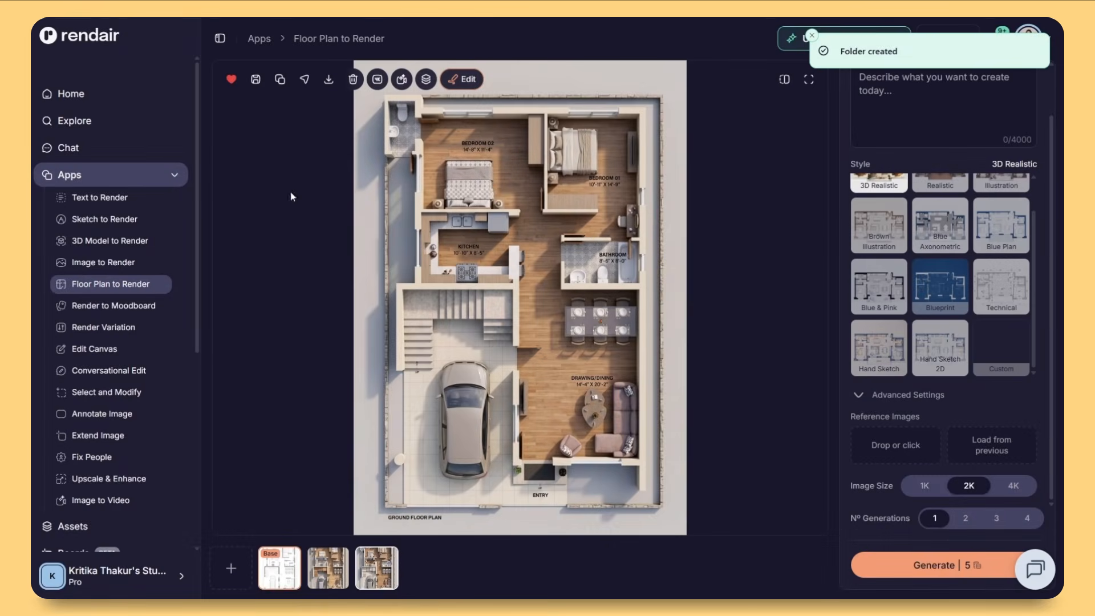
# Send the favourite render to Change Material and generate it with the prompt "Change the flooring material to italian marble".
pyautogui.click(466, 81)
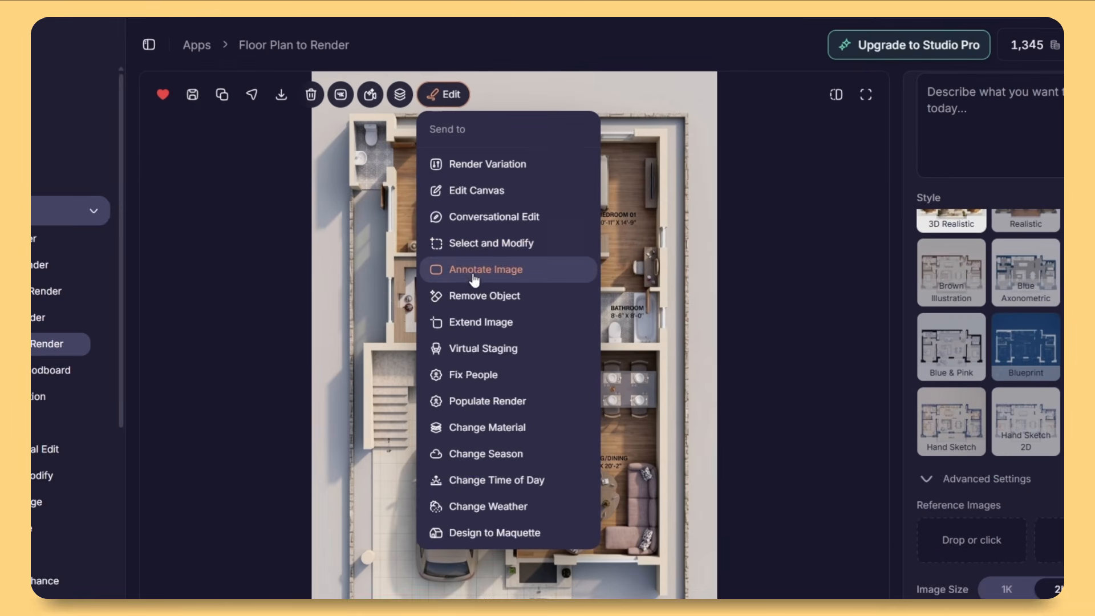
pyautogui.click(493, 431)
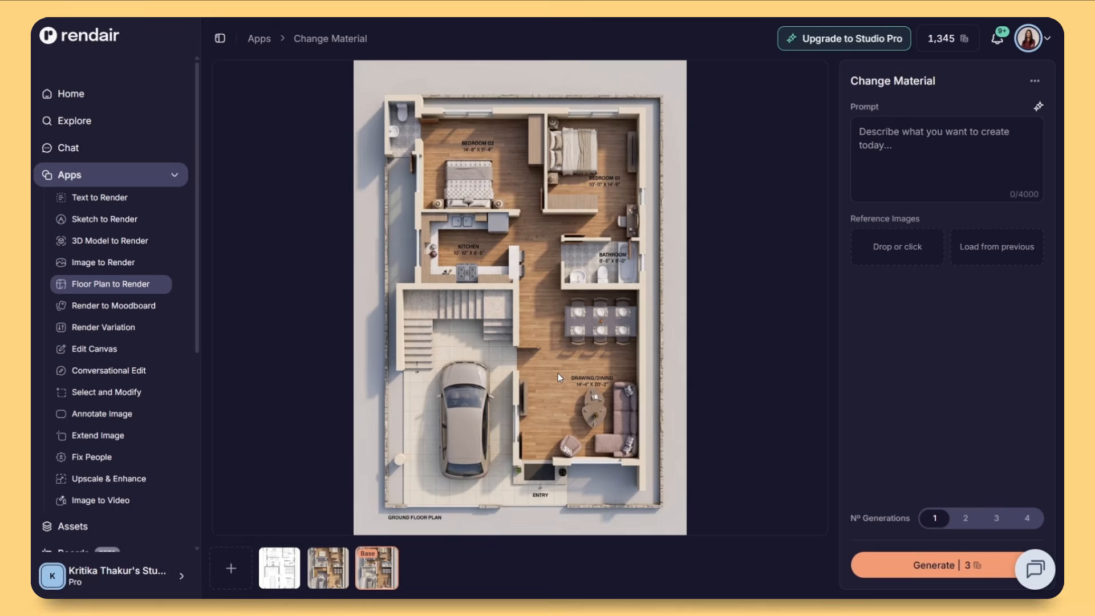
pyautogui.click(864, 138)
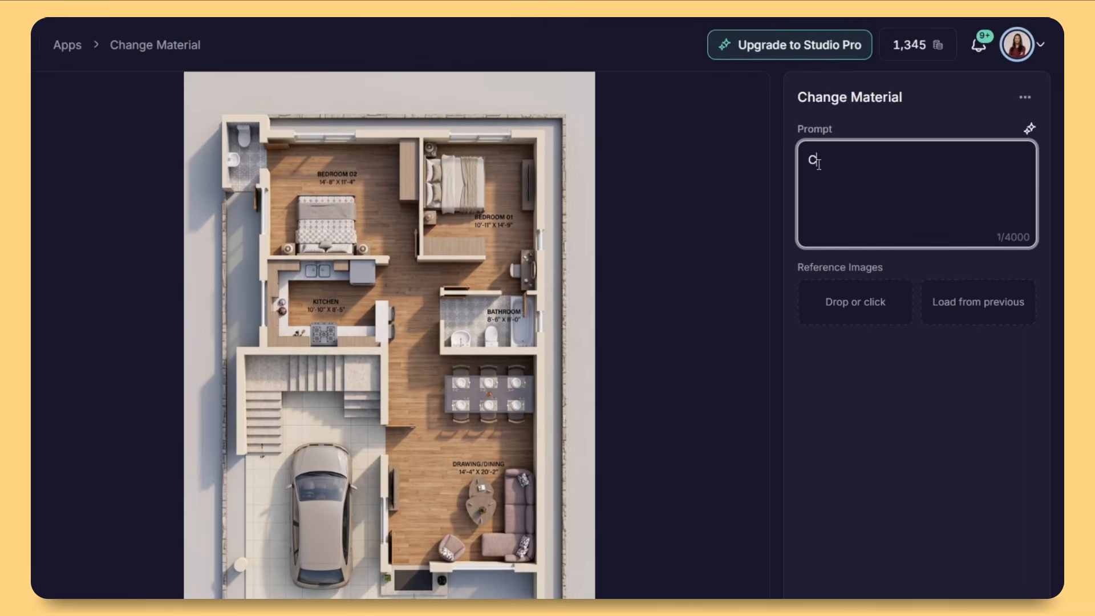
pyautogui.write('Change the flooring')
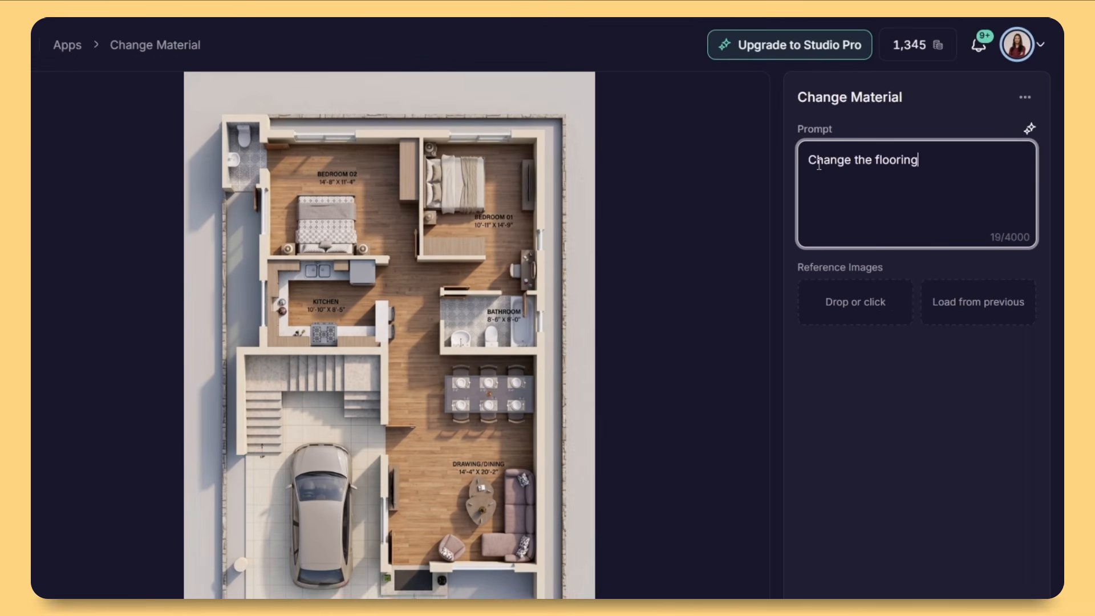
pyautogui.write(' material to italian ma')
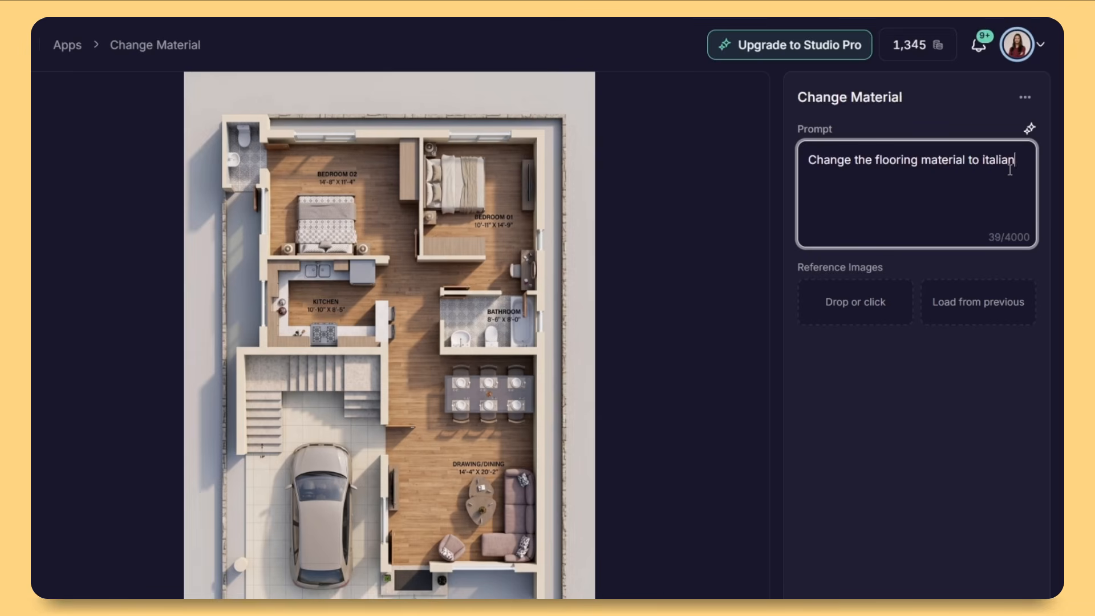
pyautogui.write('rble')
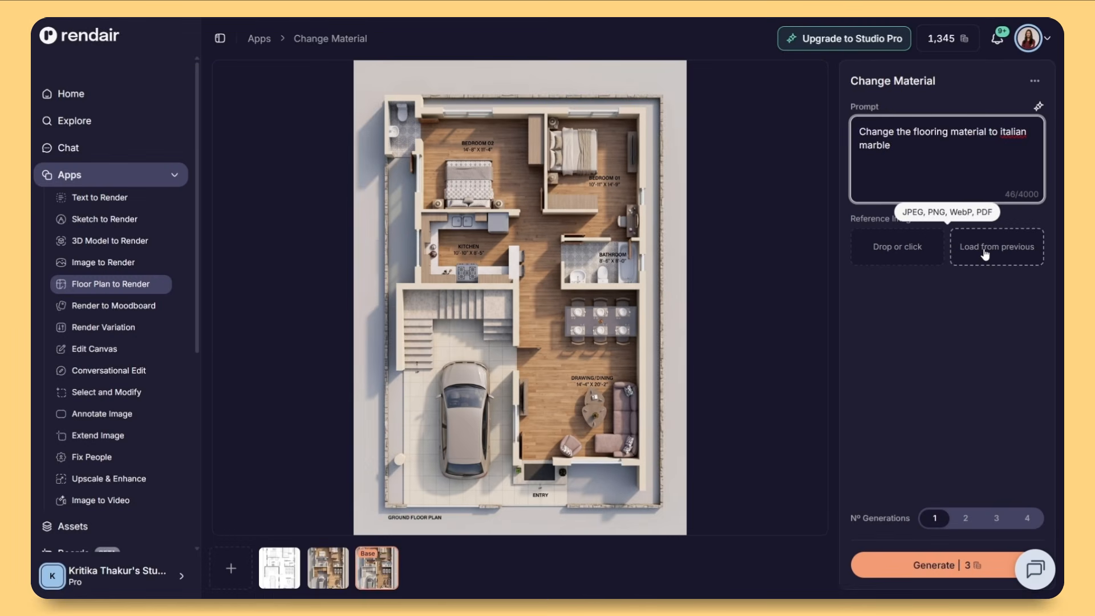
pyautogui.click(937, 561)
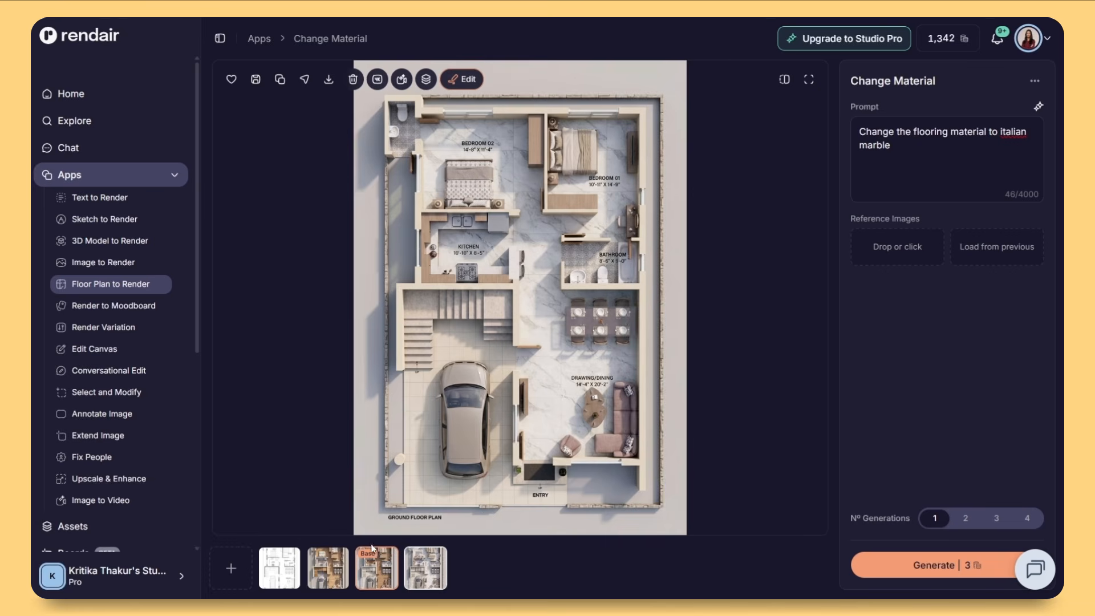
# Compare the two wood-floor renders with the Italian marble version.
pyautogui.click(322, 577)
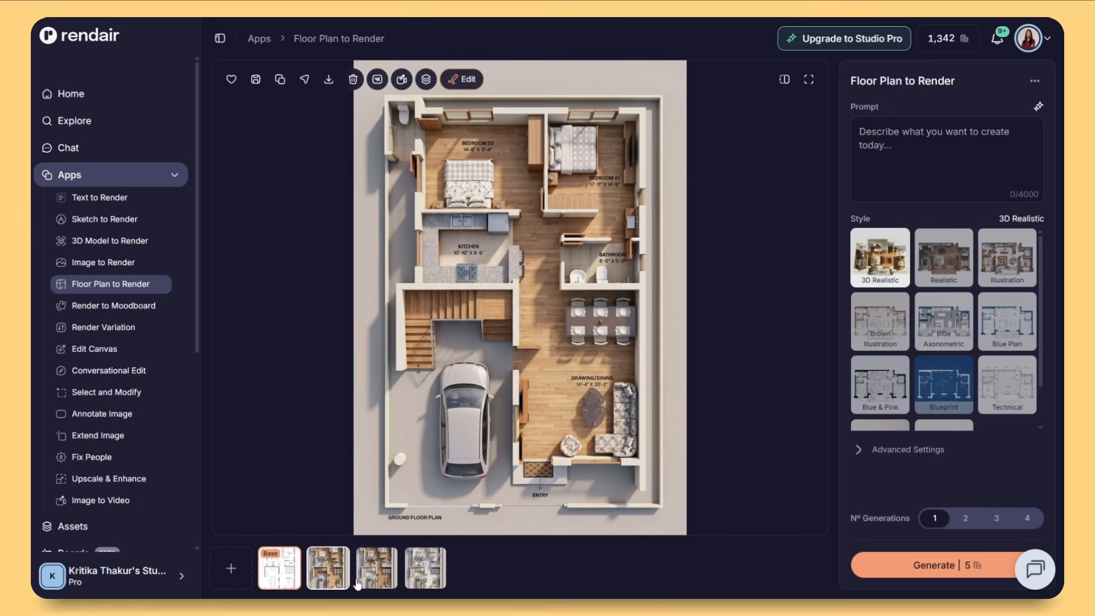
pyautogui.click(374, 569)
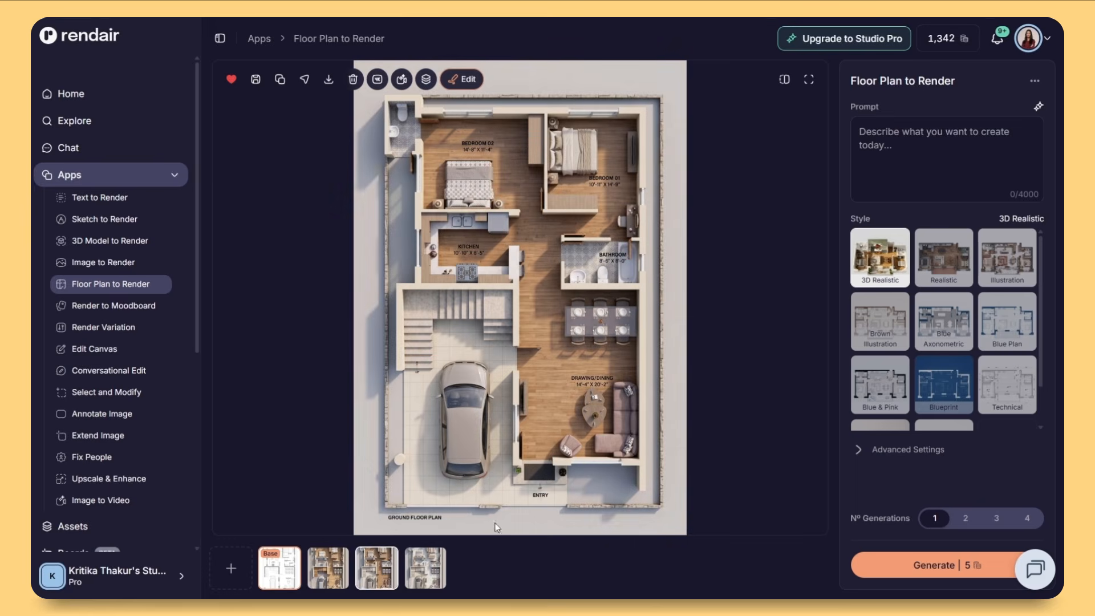
pyautogui.click(425, 569)
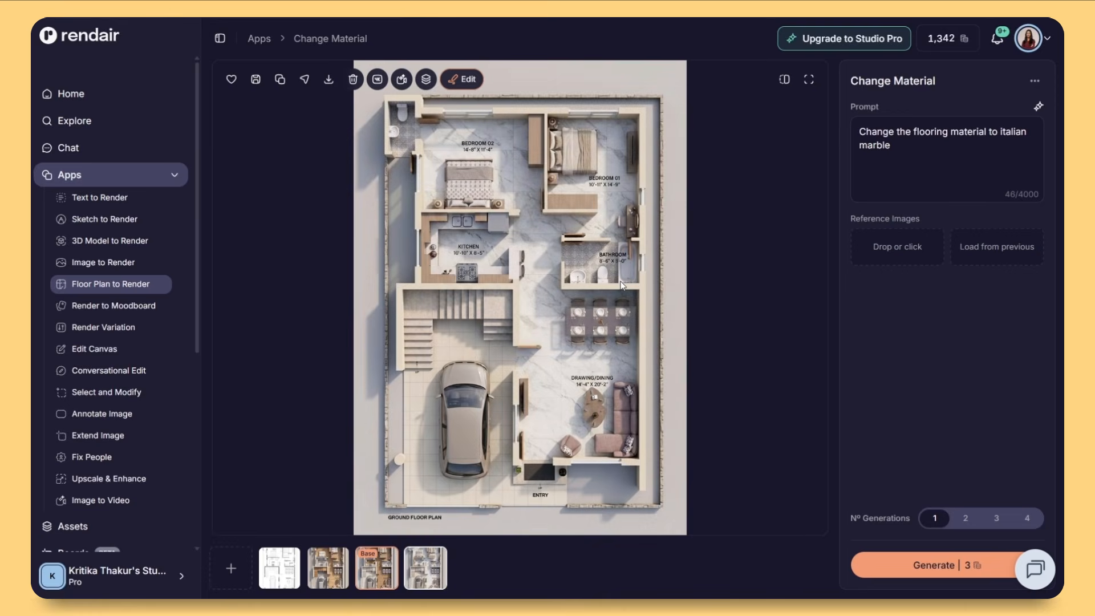
# Send the Italian marble render to Remove Object and mask the bathtub in the bathroom with a rectangle.
pyautogui.click(463, 81)
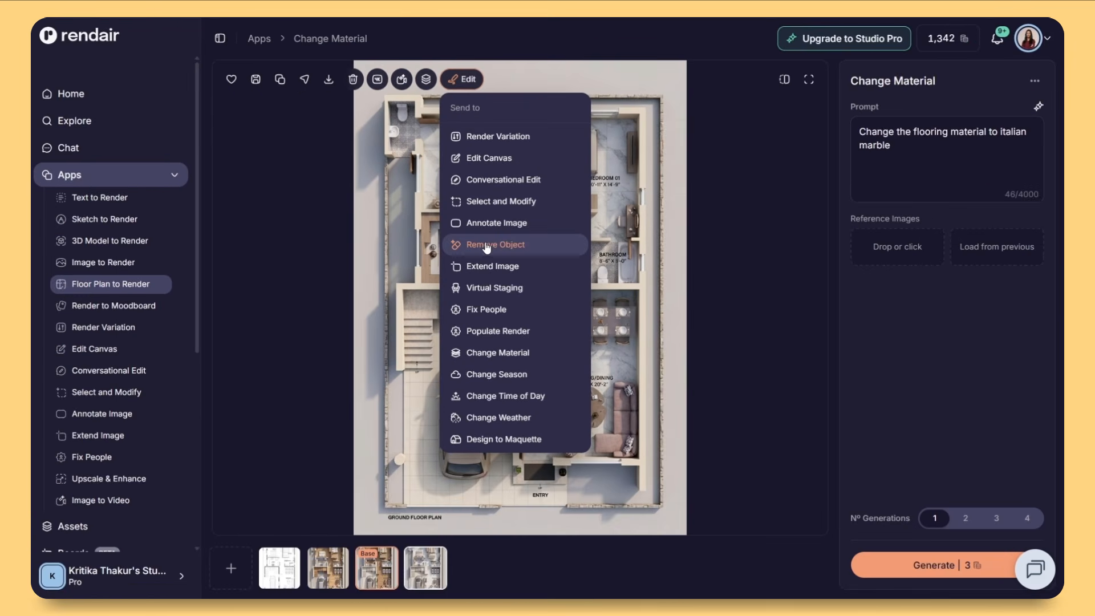
pyautogui.click(486, 245)
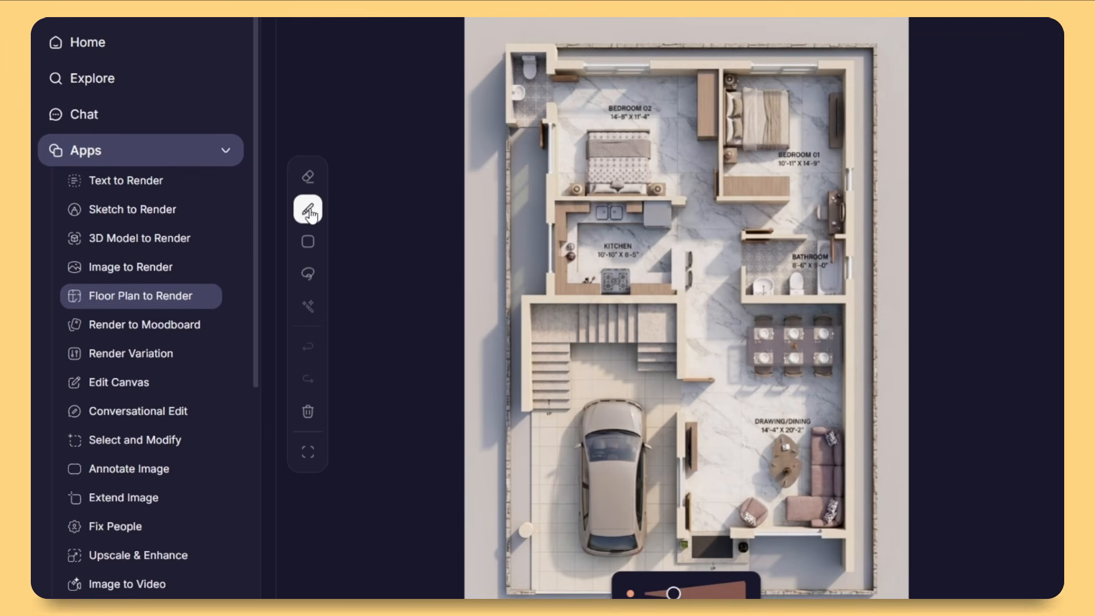
pyautogui.click(308, 241)
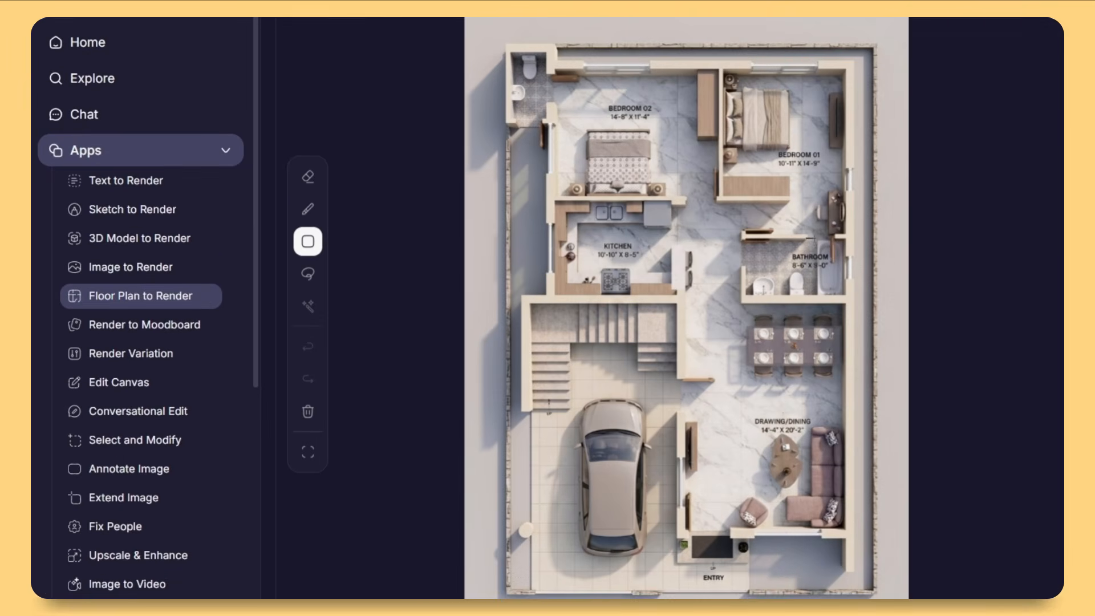
pyautogui.moveTo(813, 238); pyautogui.dragTo(852, 301)
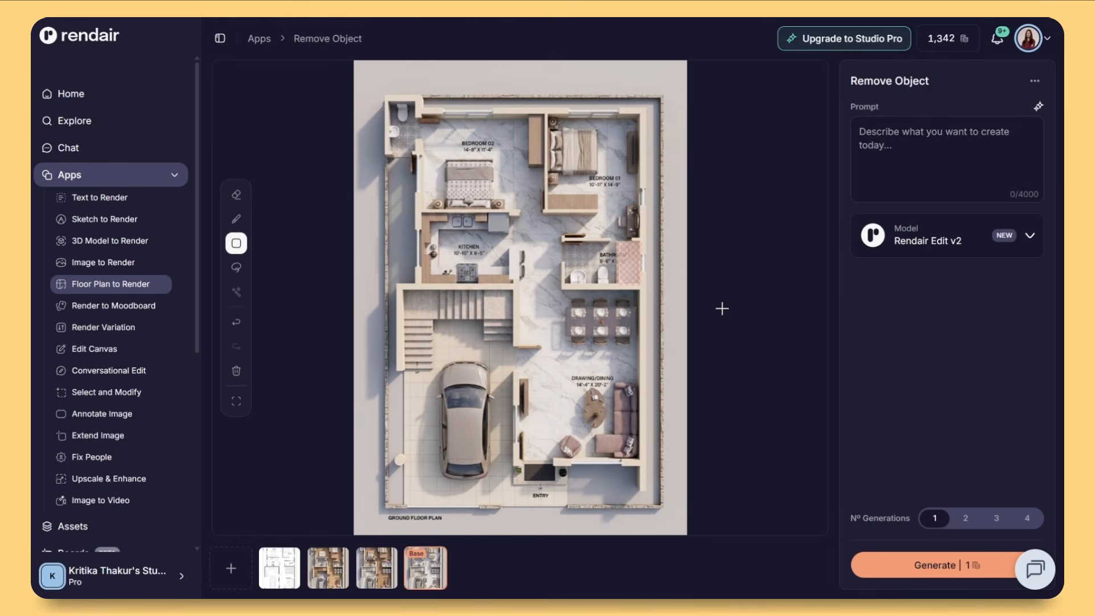
# Generate the object removal with the prompt "remove this bath tub".
pyautogui.click(887, 142)
pyautogui.write('remove this bath')
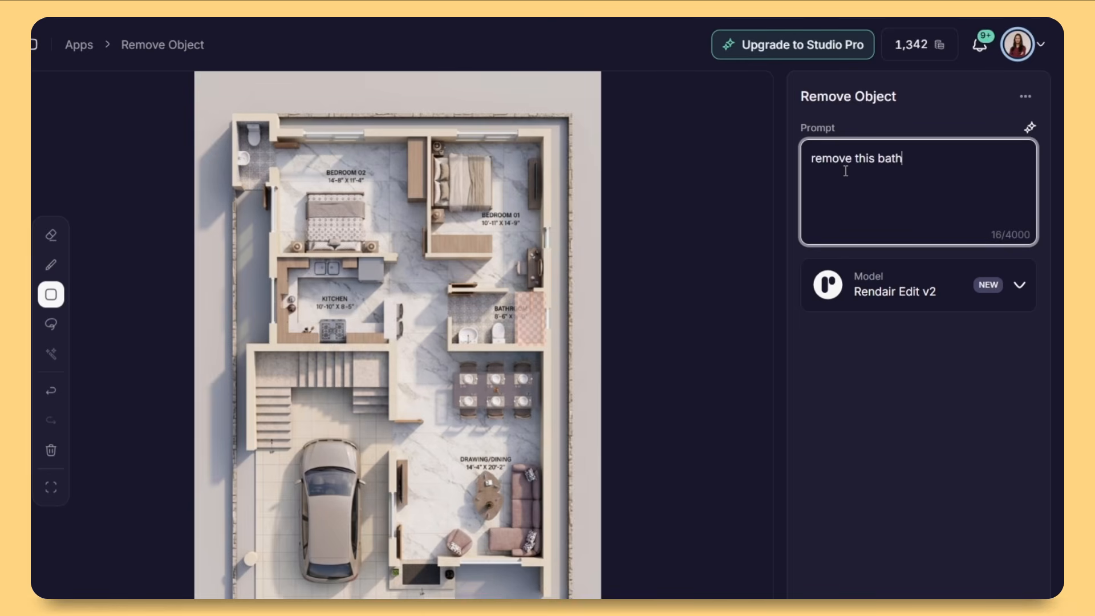
pyautogui.write(' tub')
pyautogui.click(881, 564)
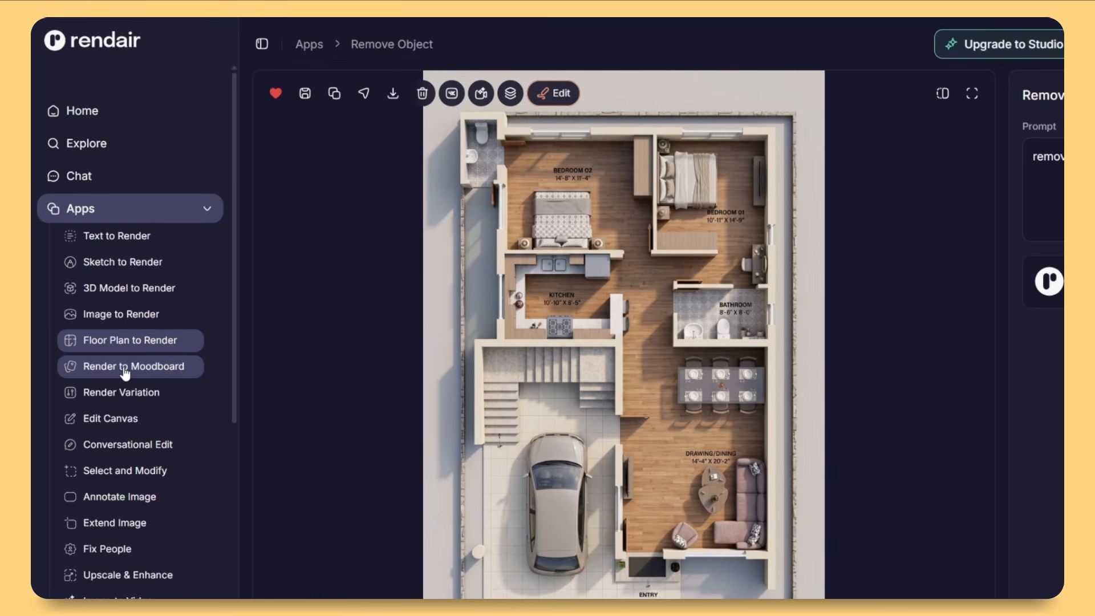
# Generate a moodboard with Render to Moodboard from the previous wood-floor render without the bathtub, and mark the result as a favourite.
pyautogui.click(125, 373)
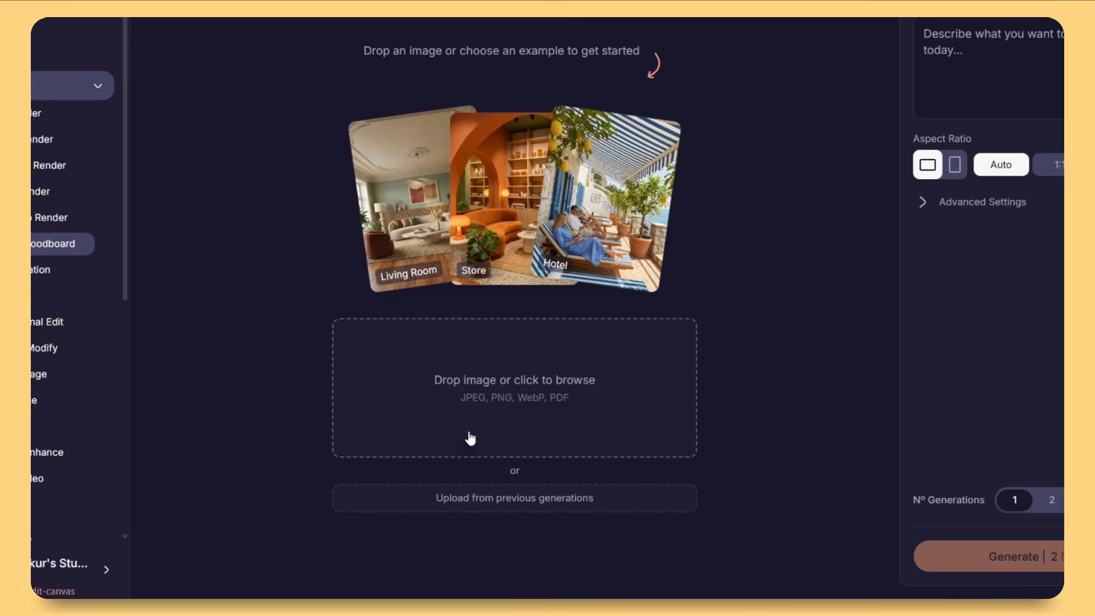
pyautogui.click(542, 505)
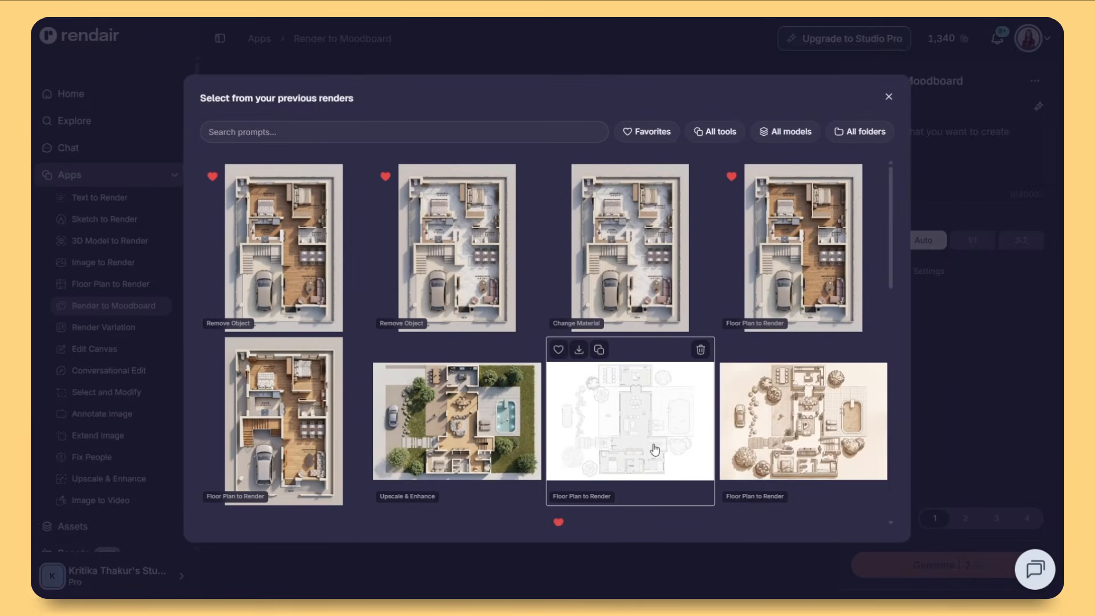
pyautogui.click(301, 249)
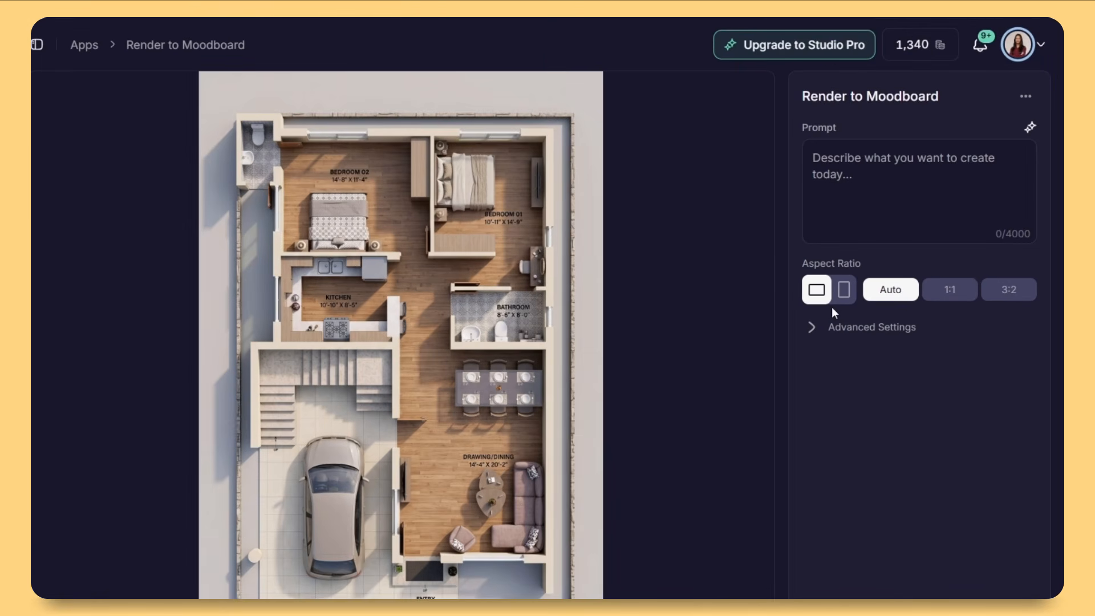
pyautogui.click(822, 329)
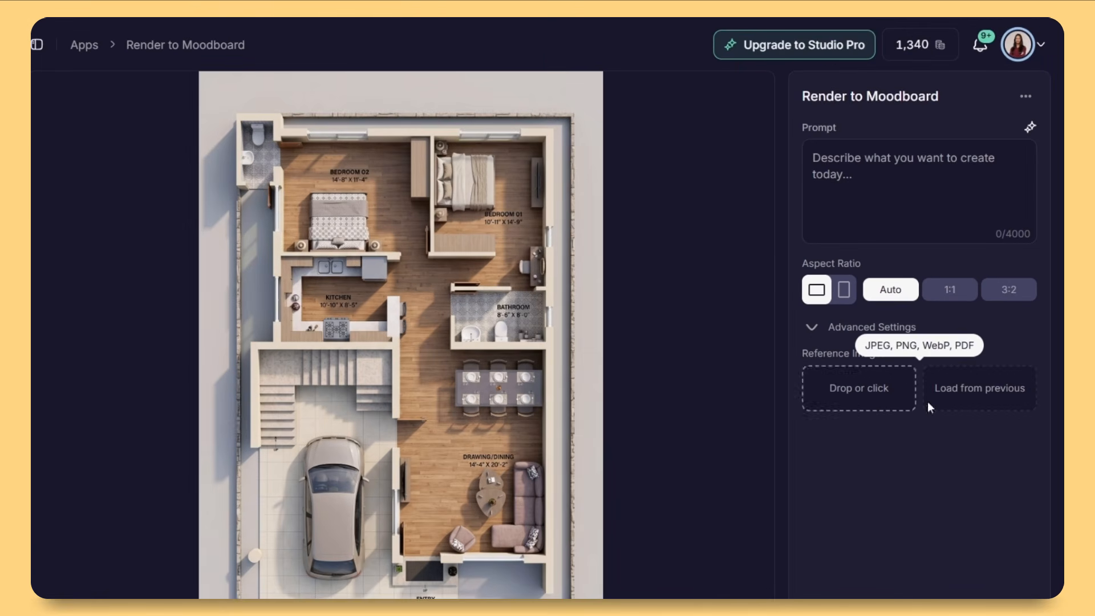
pyautogui.click(890, 556)
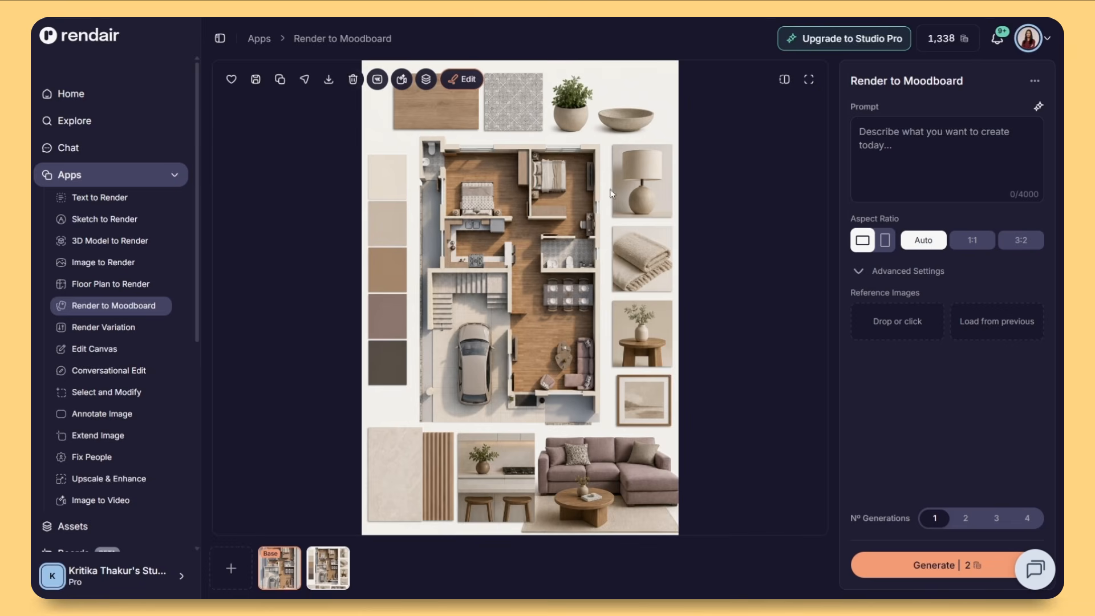
pyautogui.click(231, 81)
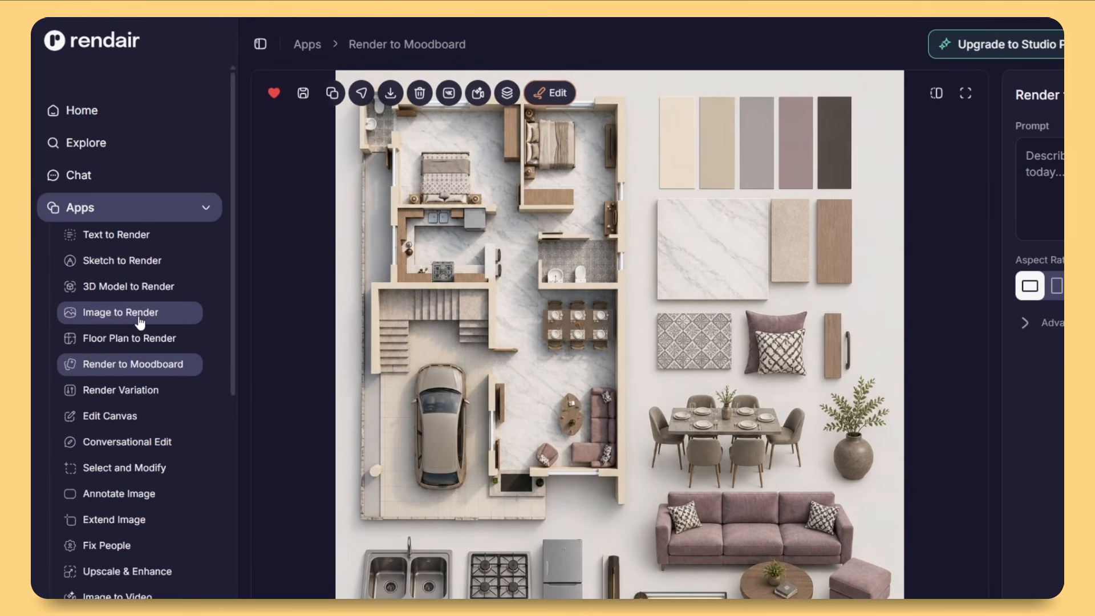
# Open Image to Render and upload the screenshot of the three-storey villa model from the Rendair folder.
pyautogui.click(138, 314)
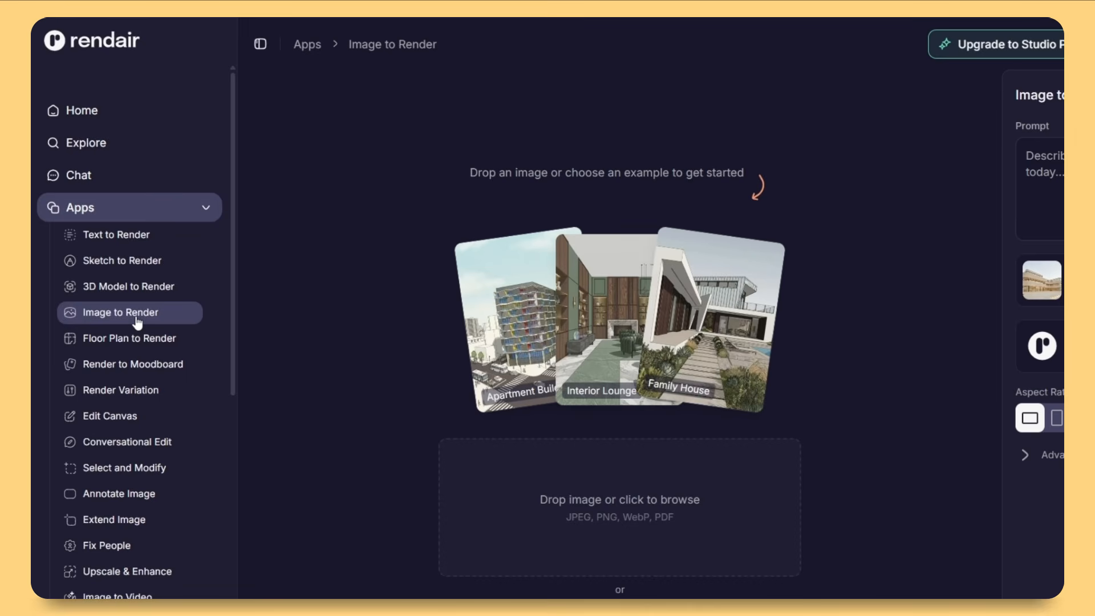
pyautogui.click(593, 512)
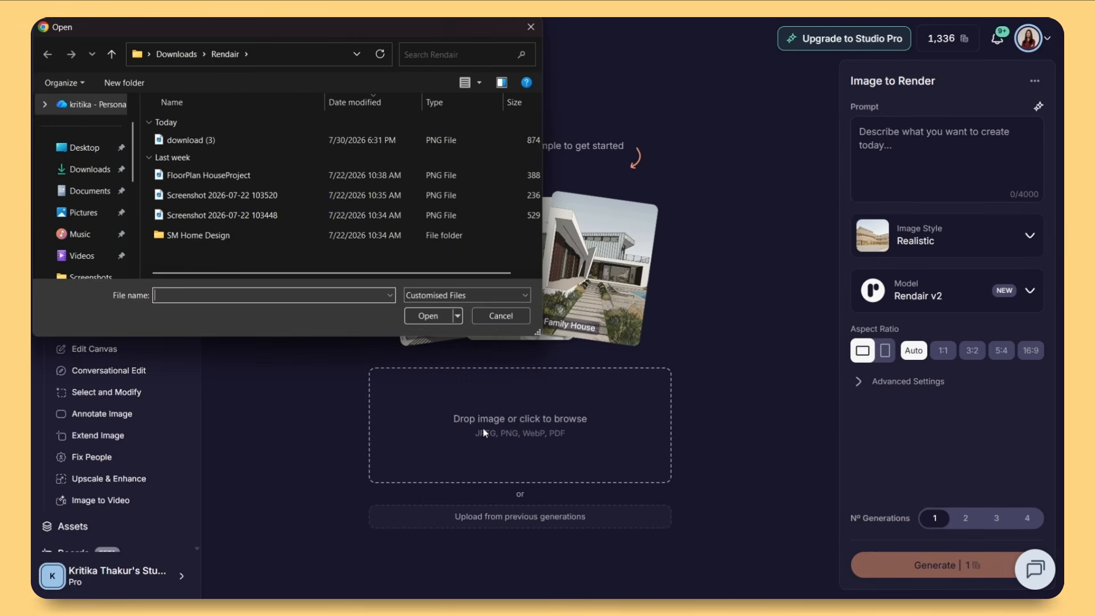
pyautogui.click(293, 215)
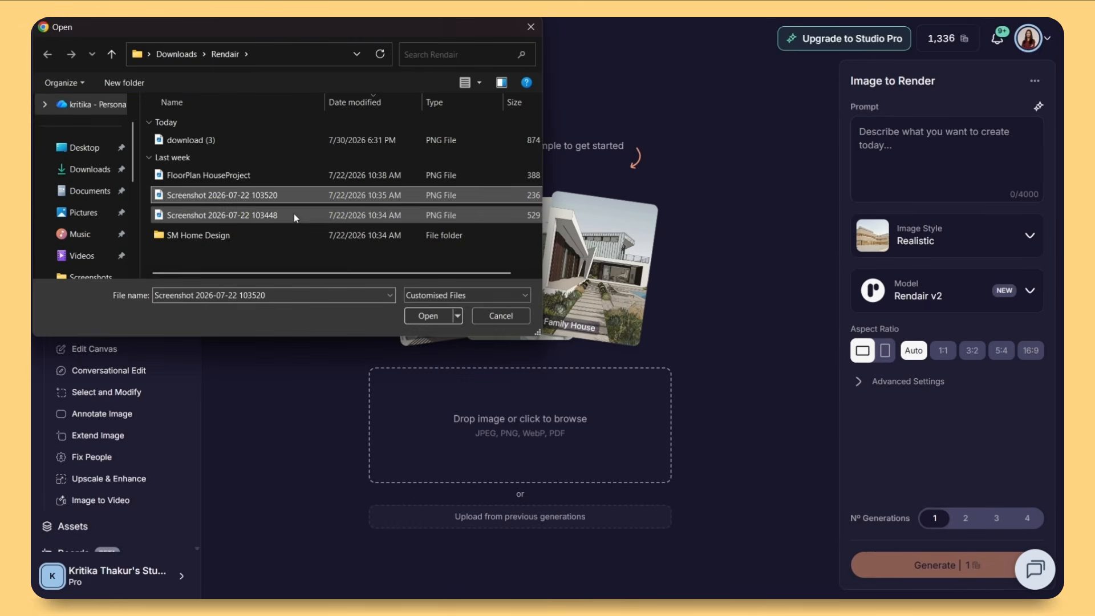
pyautogui.click(428, 315)
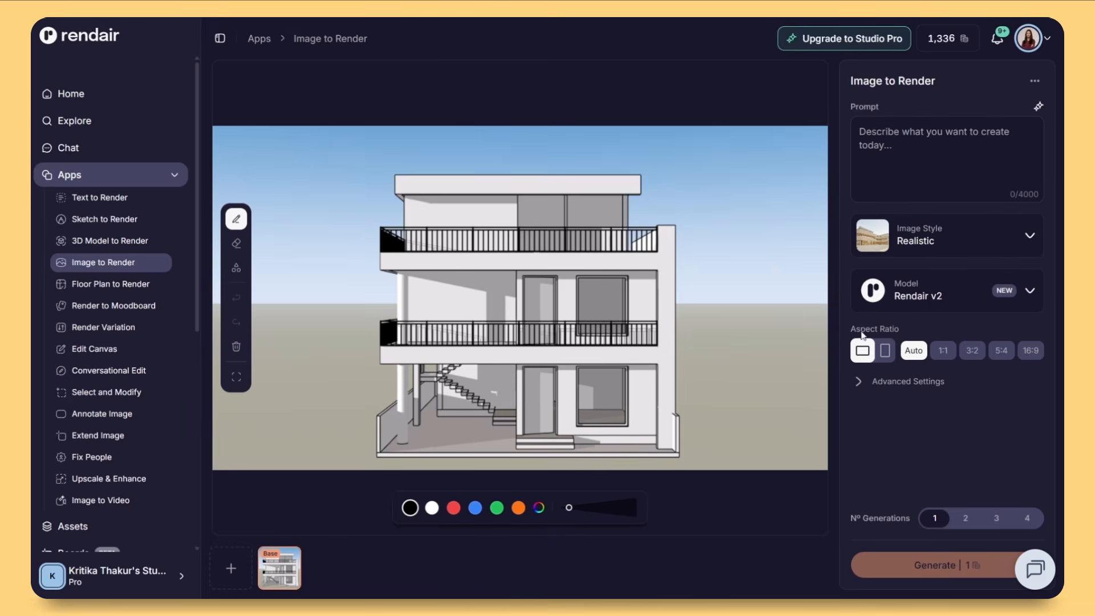
# Enter the prompt "render this villa in minimalist theme", correcting the misspelled style word with the suggested spelling.
pyautogui.click(888, 165)
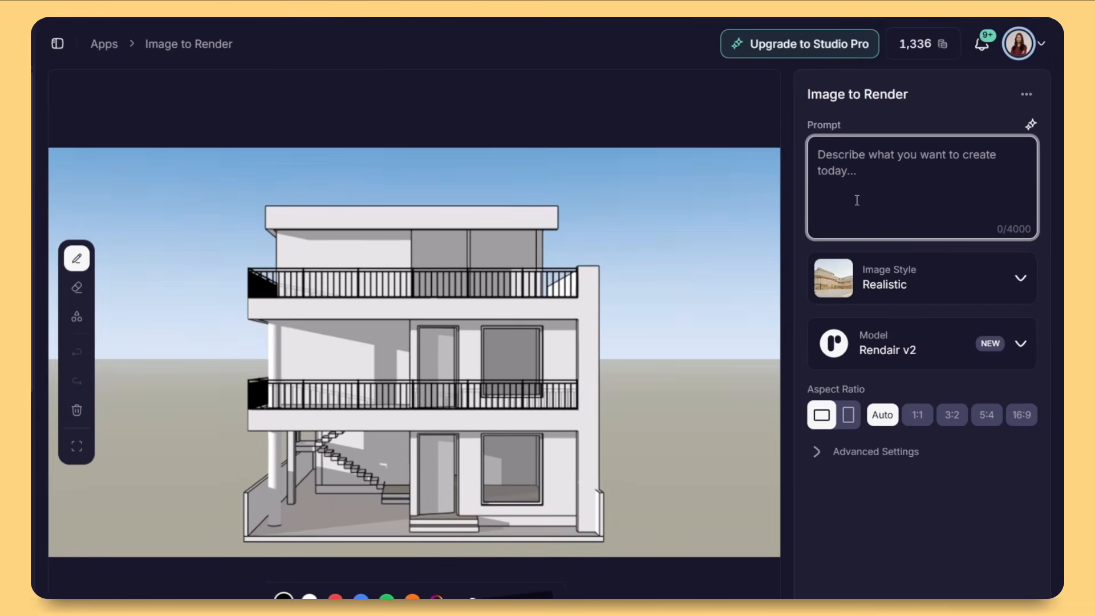
pyautogui.write('re')
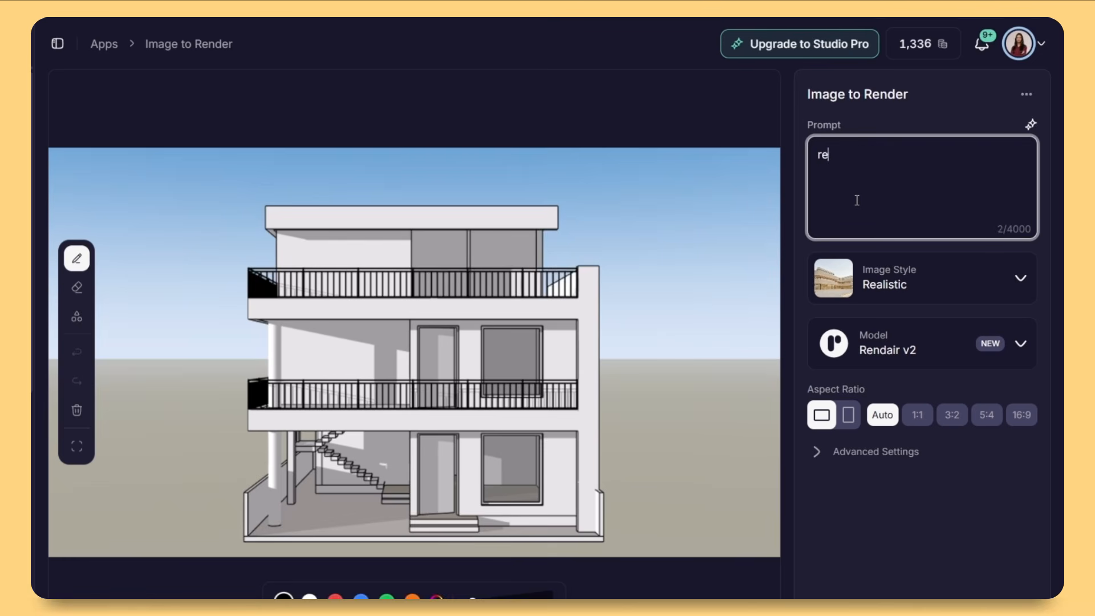
pyautogui.write('nder this villa in minim')
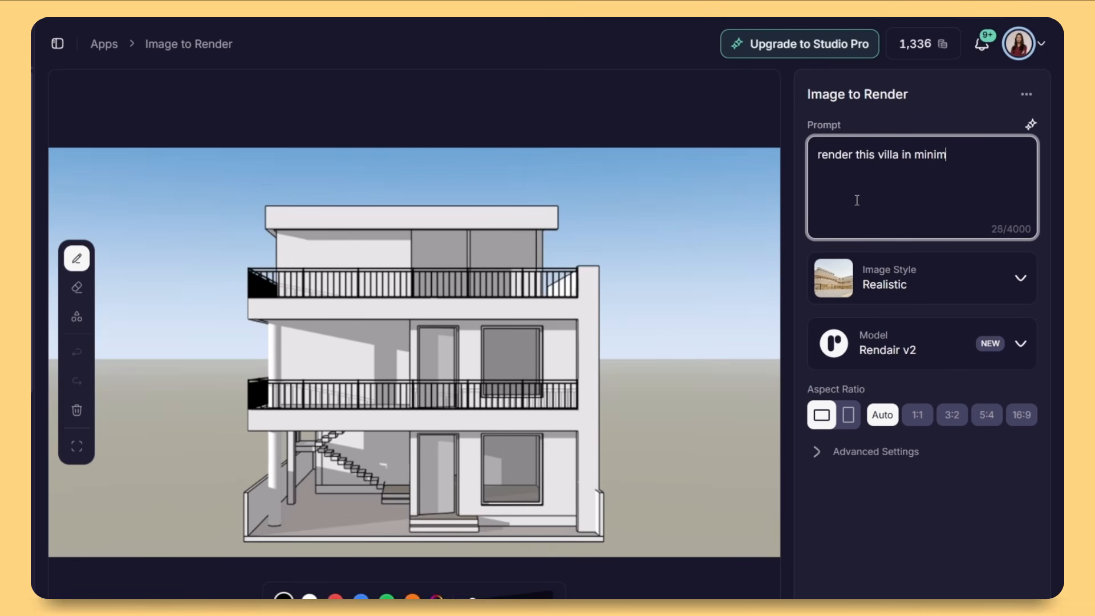
pyautogui.write('alistic theme')
pyautogui.rightClick(939, 155)
pyautogui.click(964, 155)
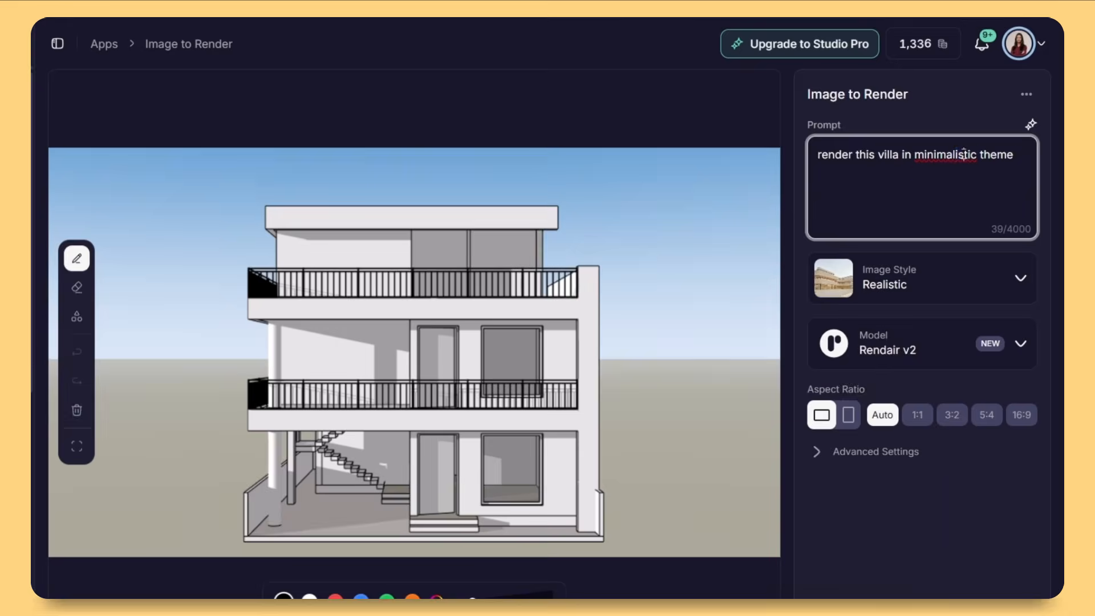
pyautogui.rightClick(964, 154)
pyautogui.click(944, 170)
# Add the image "download (3)" as a reference image in the advanced settings.
pyautogui.click(822, 451)
pyautogui.scroll(-2, 816, 391)
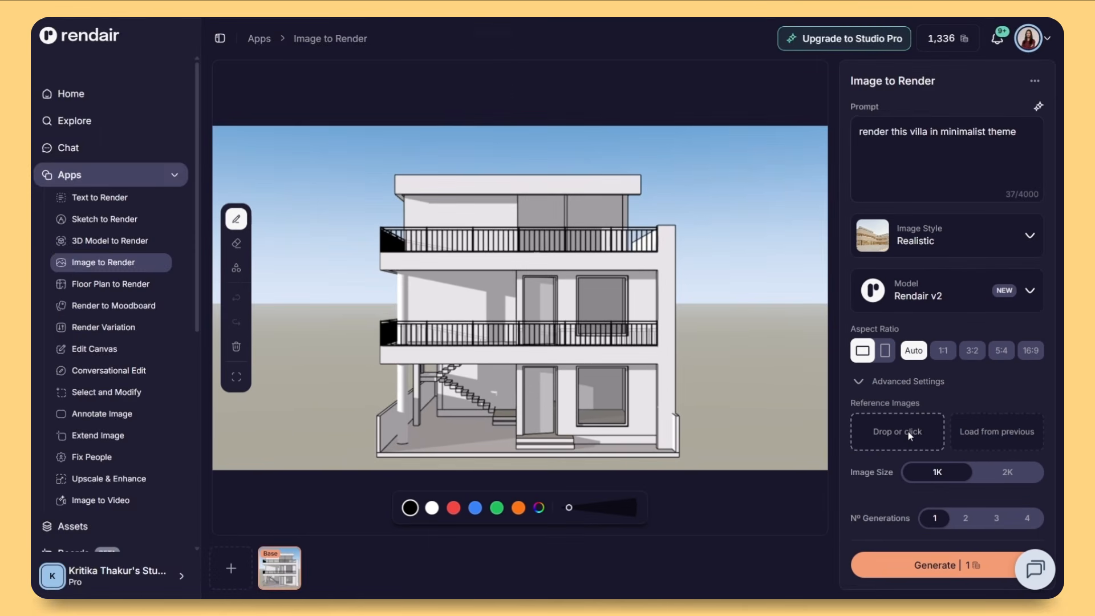
pyautogui.click(868, 400)
pyautogui.click(256, 141)
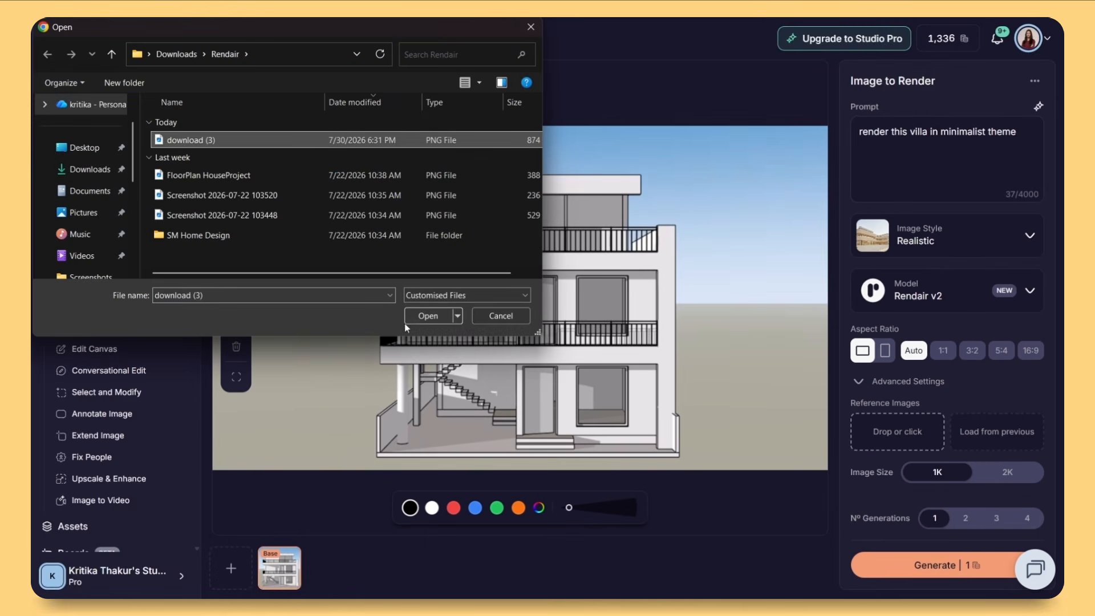
pyautogui.click(425, 317)
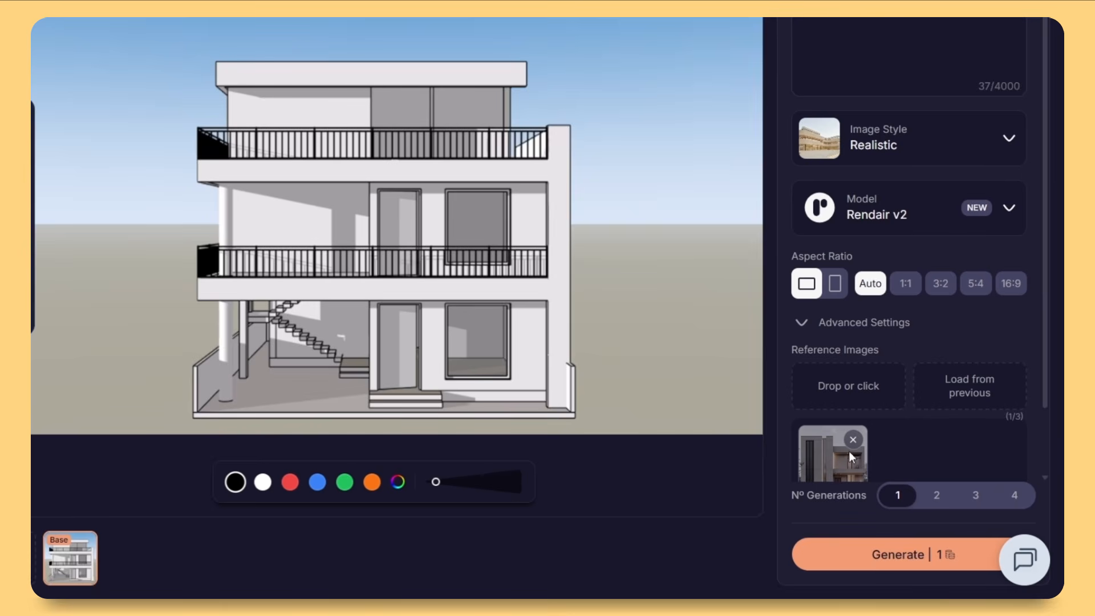
# Set two generations at 2K image size and generate the villa renders.
pyautogui.scroll(-2, 897, 483)
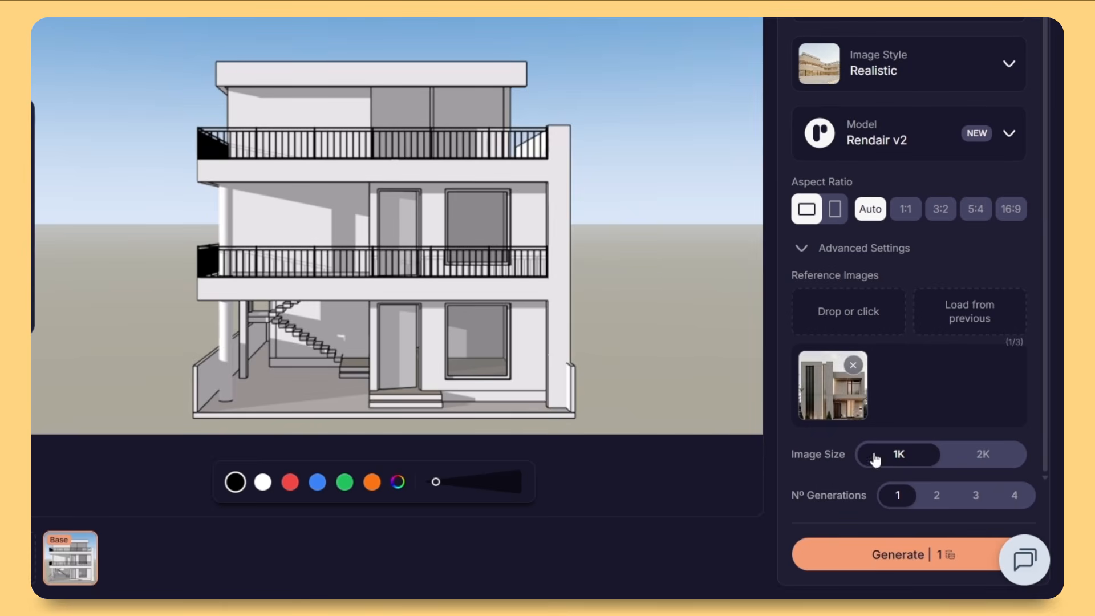
pyautogui.click(936, 495)
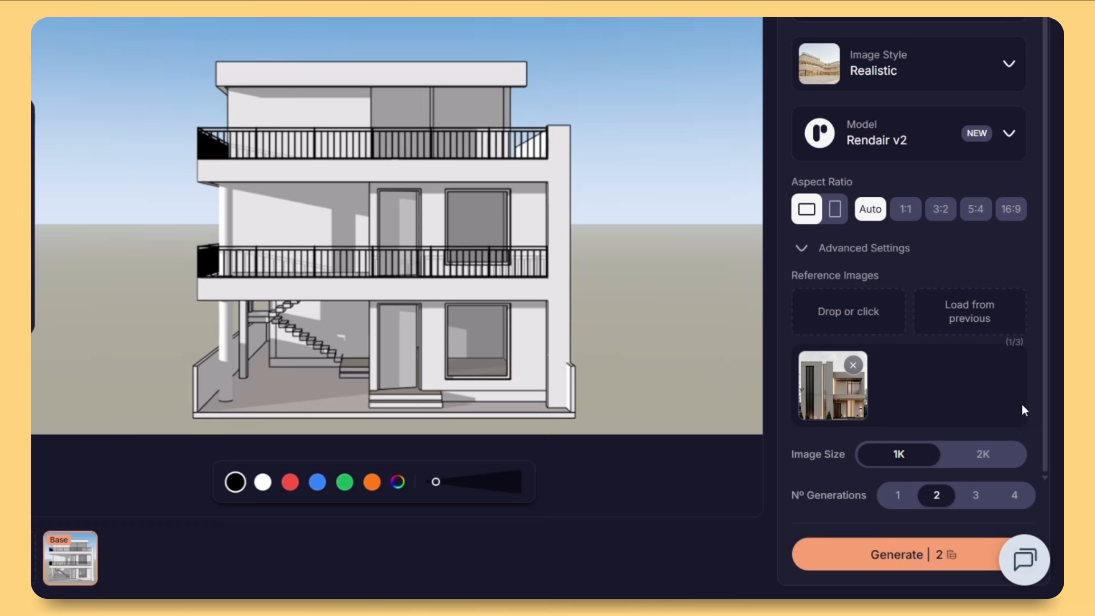
pyautogui.click(980, 454)
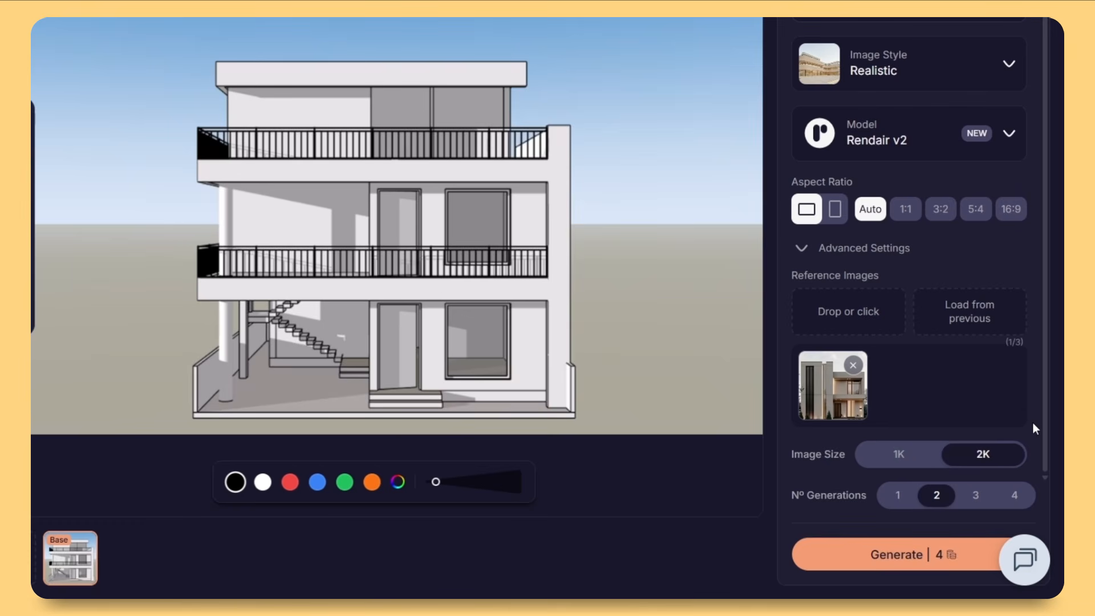
pyautogui.click(868, 562)
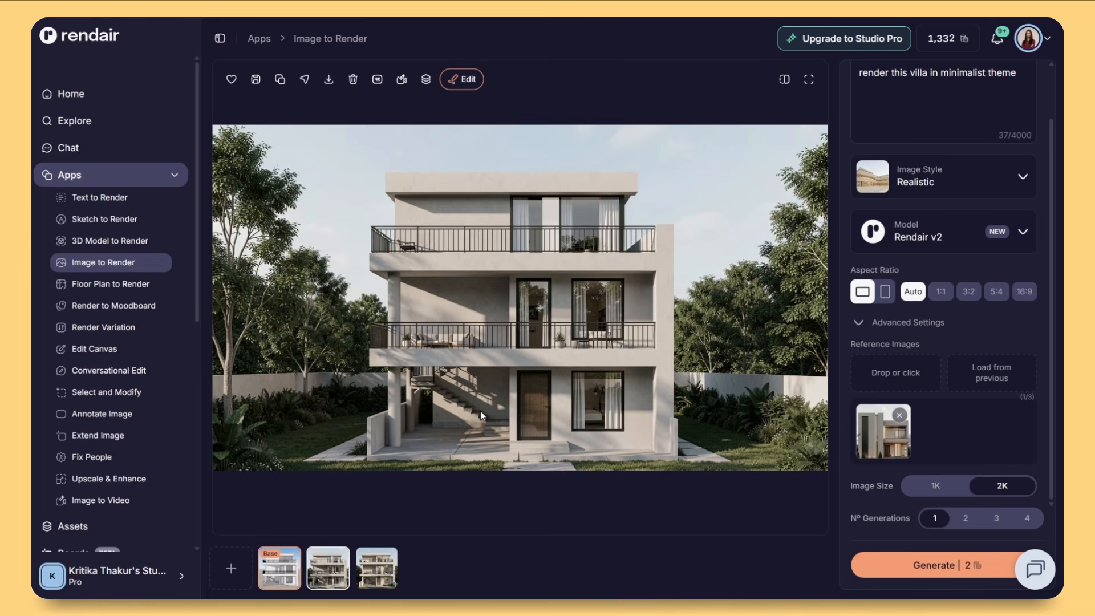
# Compare the two generated villa renders and mark the second one as a favourite.
pyautogui.click(384, 573)
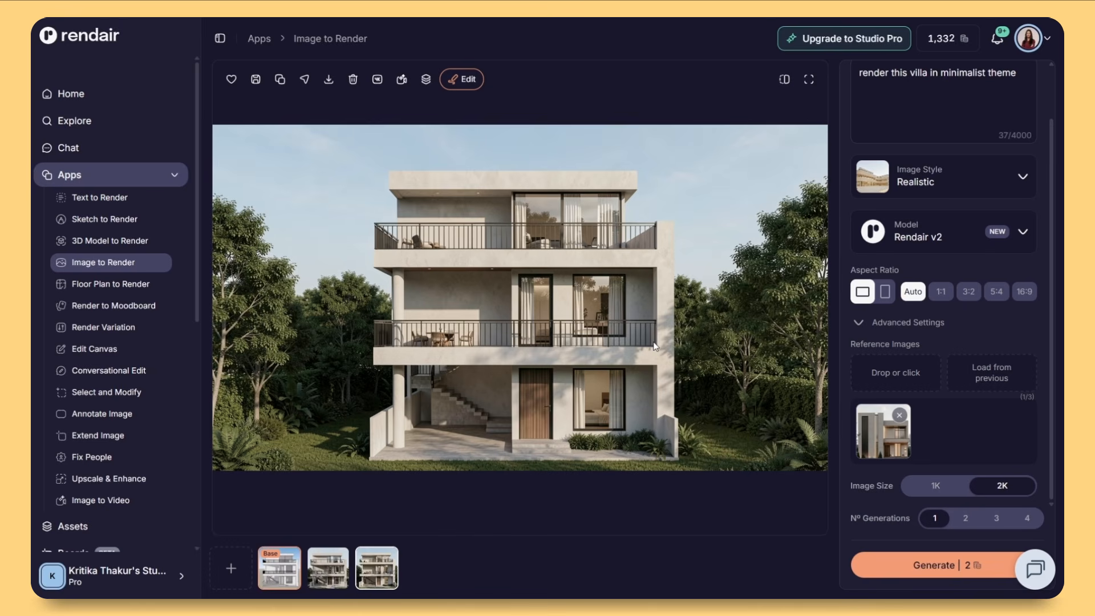
pyautogui.click(328, 569)
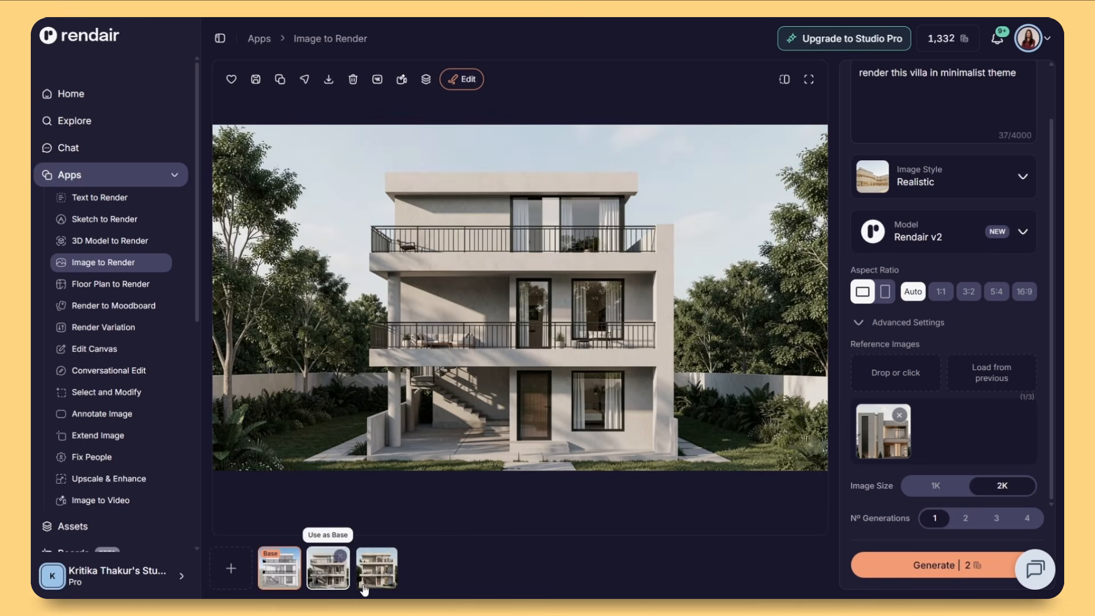
pyautogui.click(381, 575)
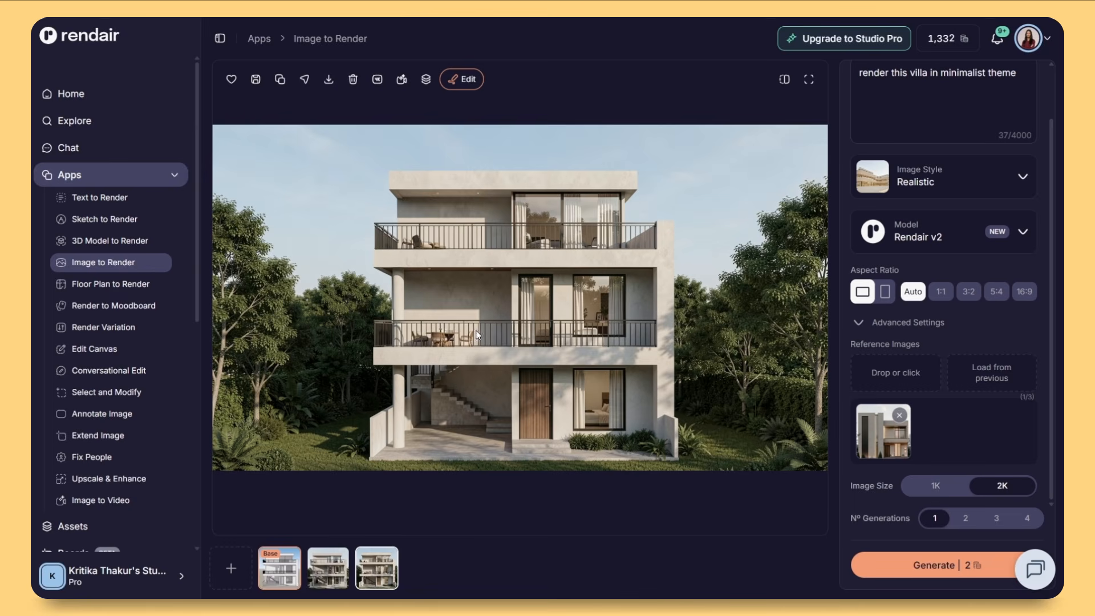
pyautogui.click(232, 81)
# Send the favourite villa render to Annotate Image and draw a rectangle over the ground-floor parking area beside the stairs.
pyautogui.click(461, 80)
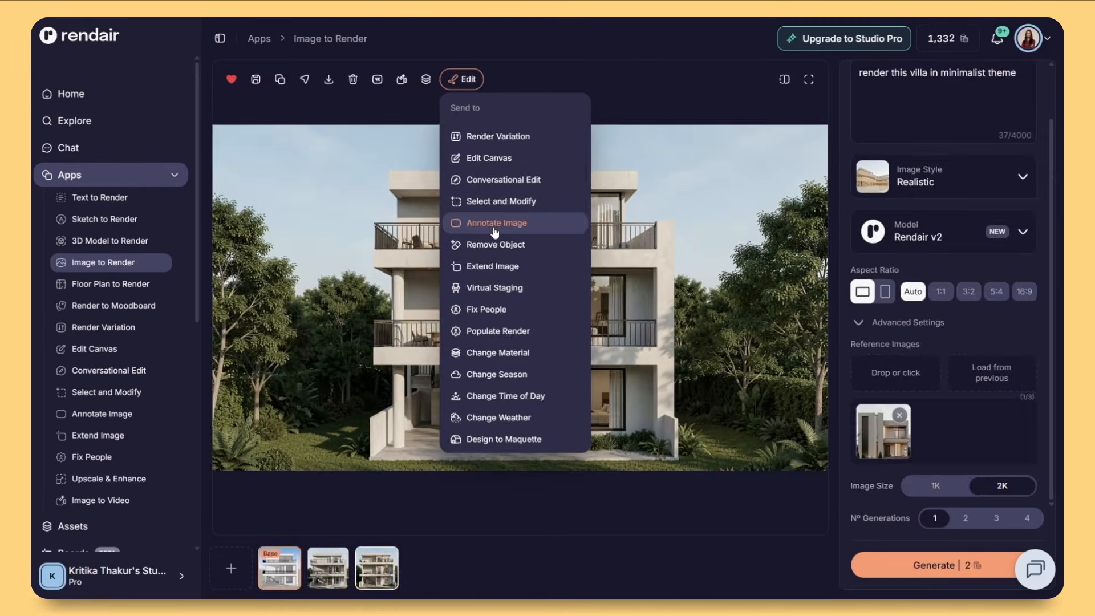
pyautogui.click(539, 278)
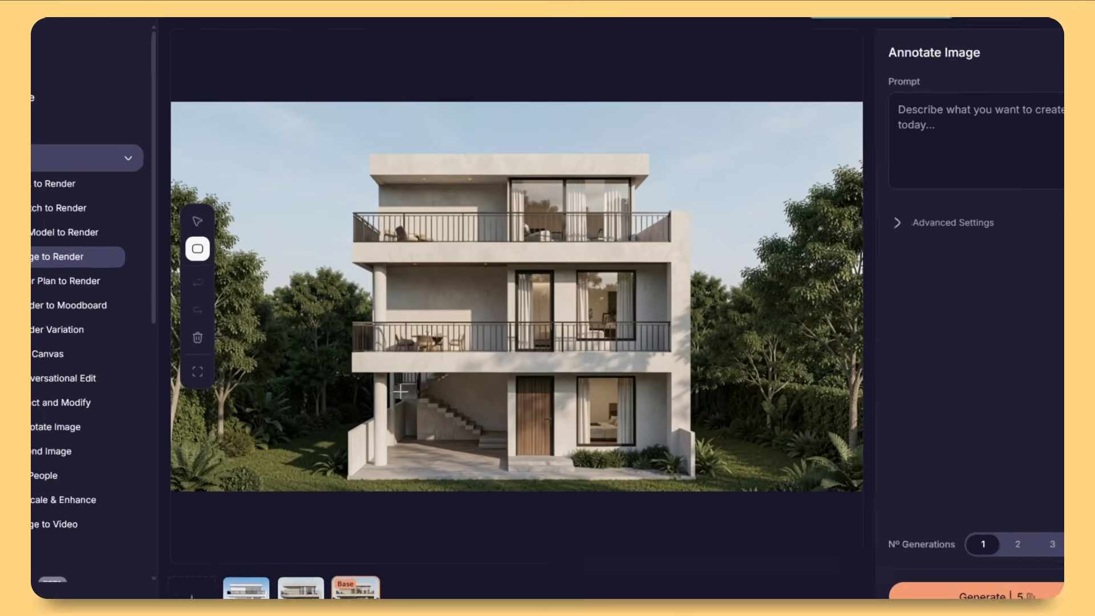
pyautogui.moveTo(435, 379); pyautogui.dragTo(450, 450)
pyautogui.moveTo(422, 489); pyautogui.dragTo(469, 495)
# Label the parking area annotation with the instruction "add a black car parked straight".
pyautogui.write('add')
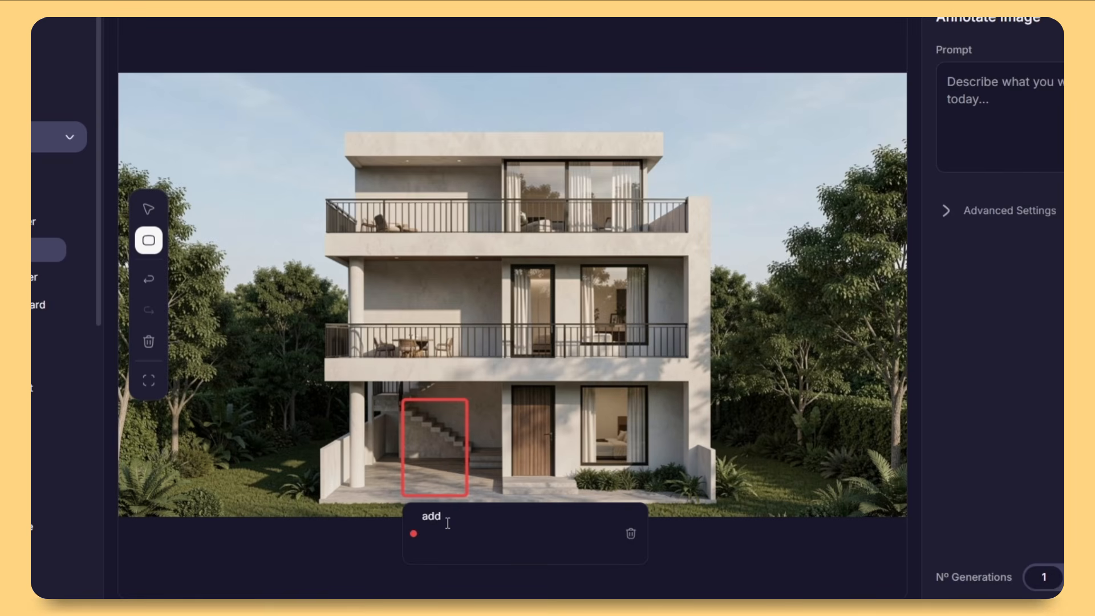
pyautogui.write(' a cal')
pyautogui.press('BackSpace')
pyautogui.press('BackSpace')
pyautogui.press('BackSpace')
pyautogui.write('black car parked')
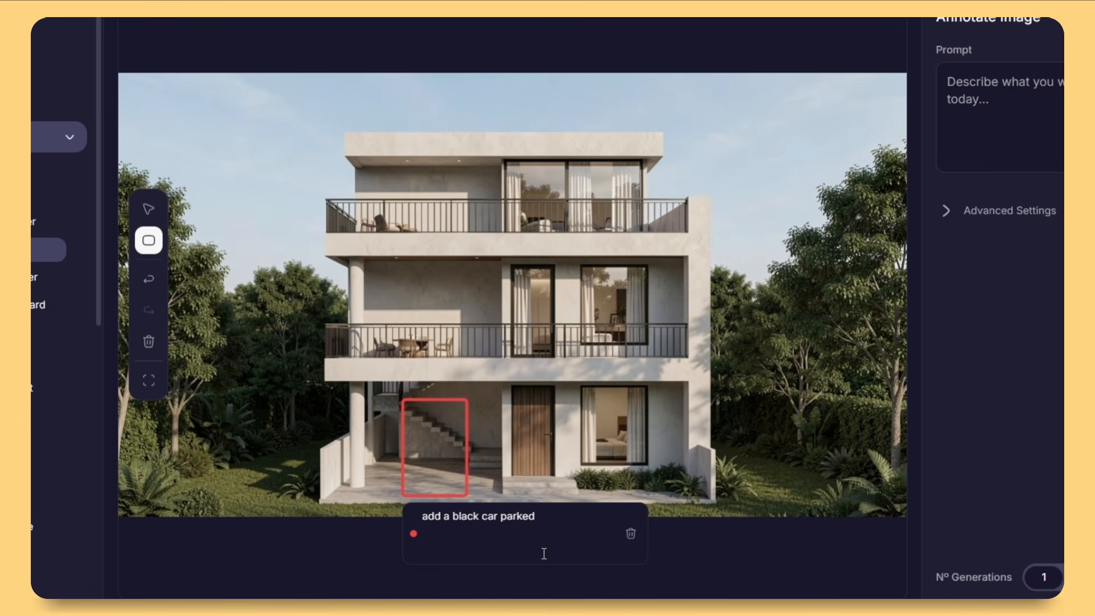
pyautogui.write(' straight')
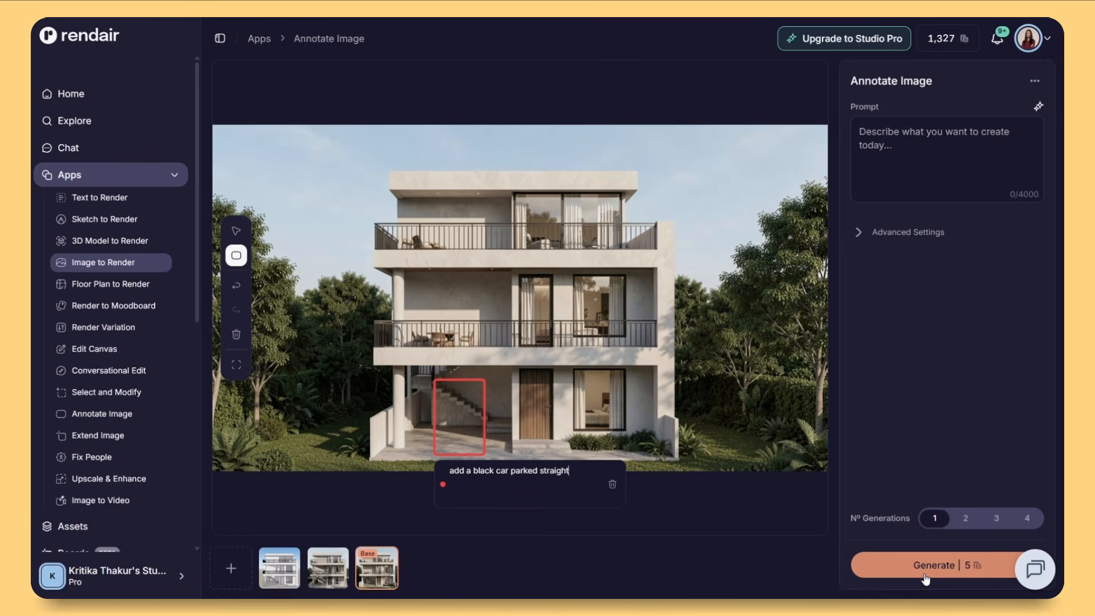
# Generate the villa render with the parked black car and send the result to Annotate Image.
pyautogui.click(982, 597)
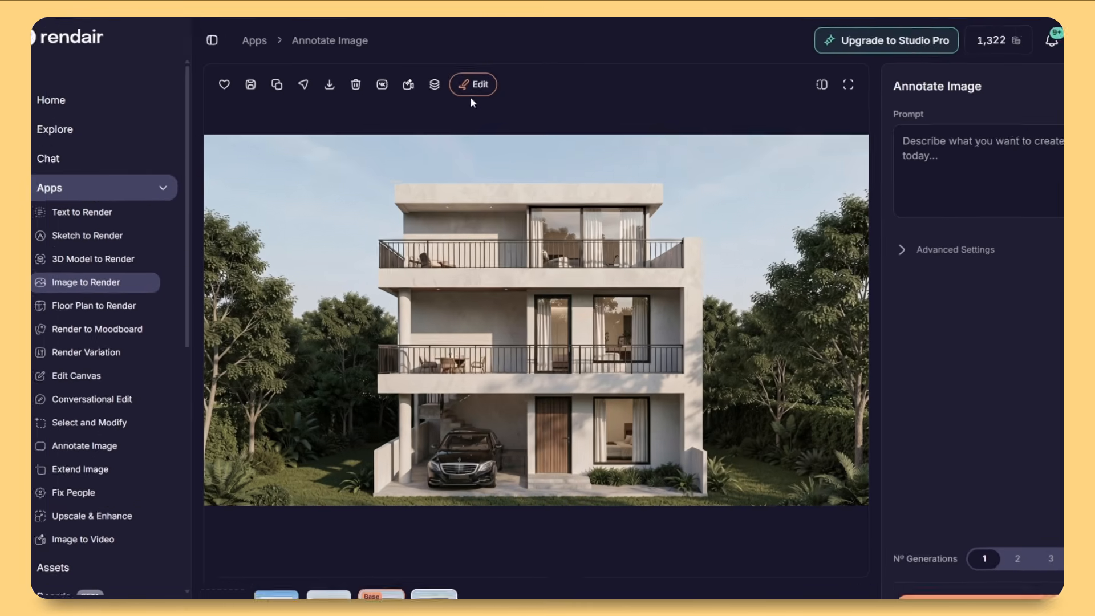
pyautogui.click(461, 81)
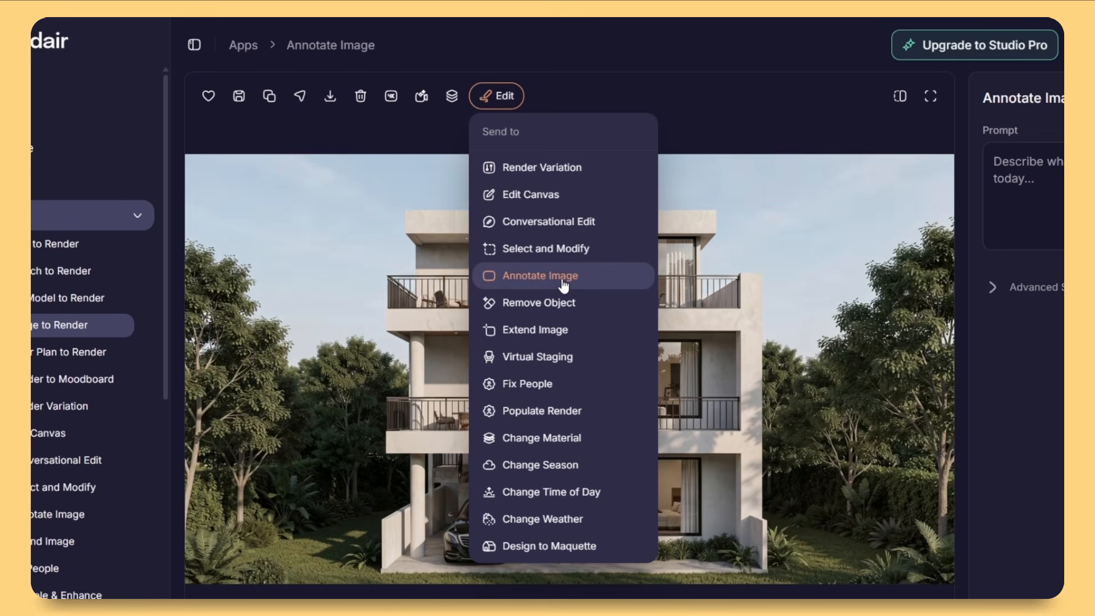
pyautogui.click(540, 276)
# Annotate a thin full-width ground strip in front of the villa with "add pavement", generate the render and mark the result as a favourite.
pyautogui.scroll(-3, 665, 297)
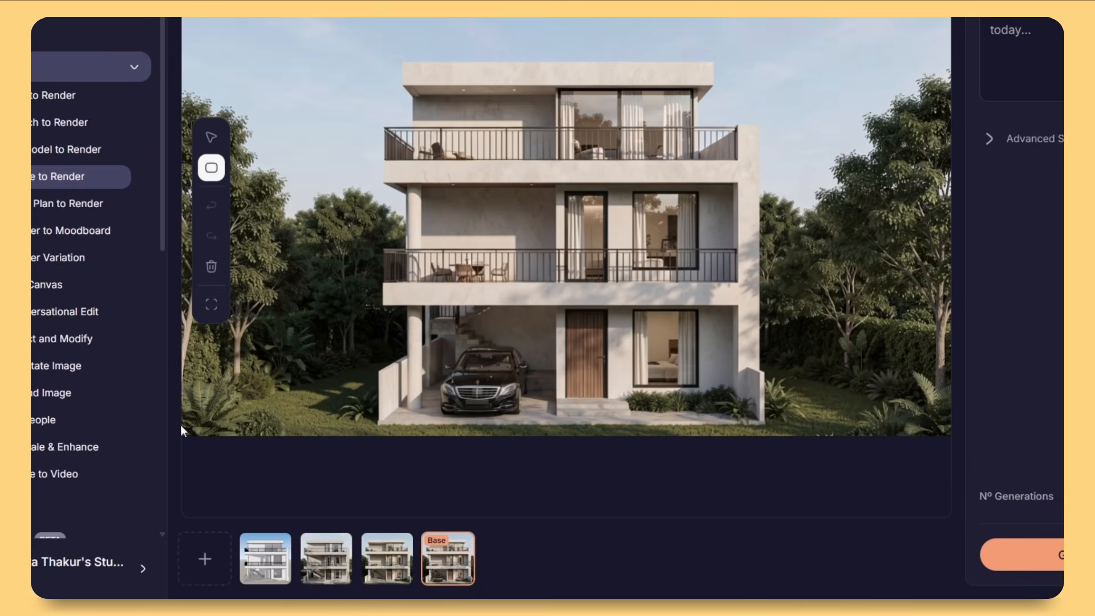
pyautogui.moveTo(210, 418); pyautogui.dragTo(942, 432)
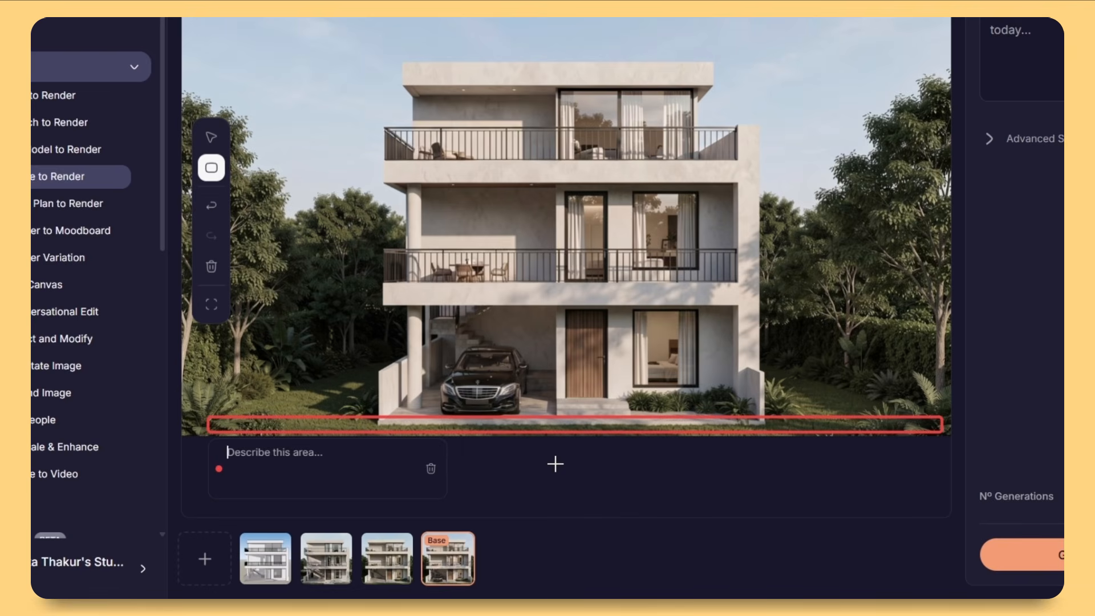
pyautogui.write('add pav')
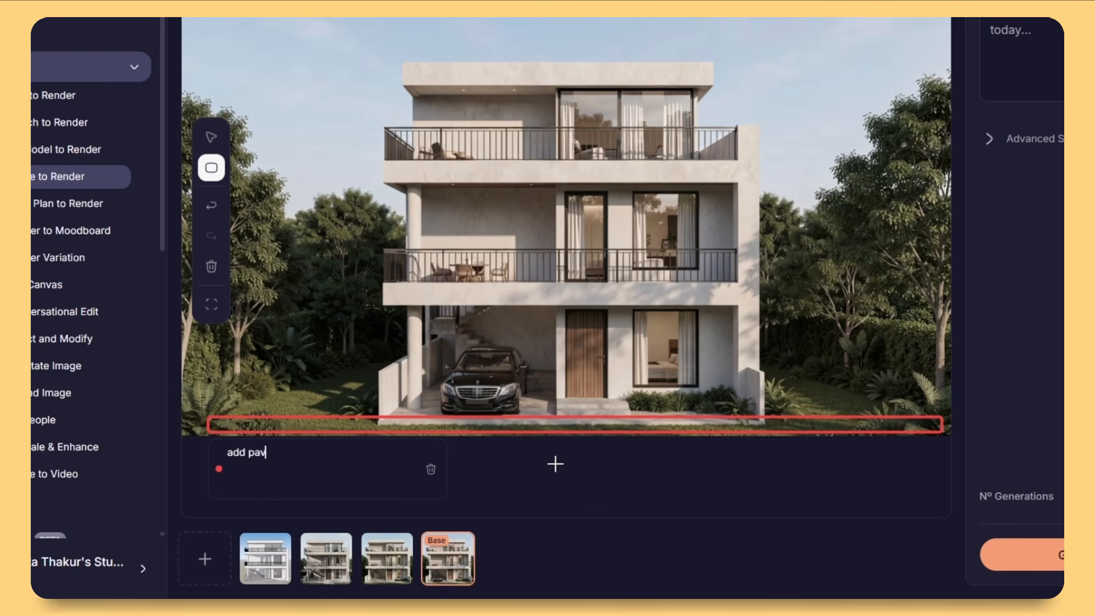
pyautogui.write('ement')
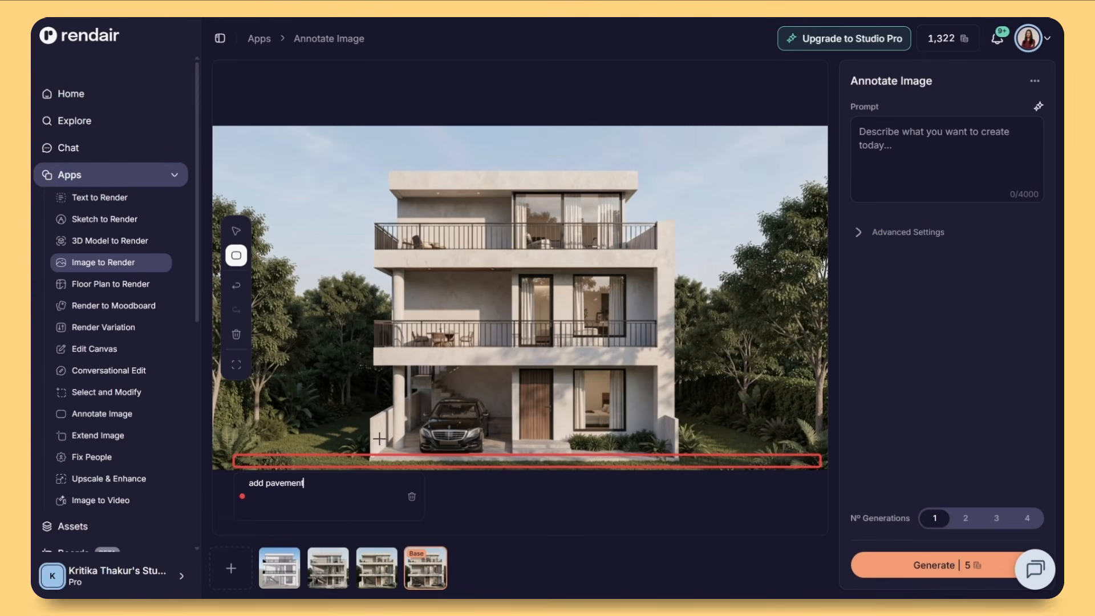
pyautogui.click(897, 574)
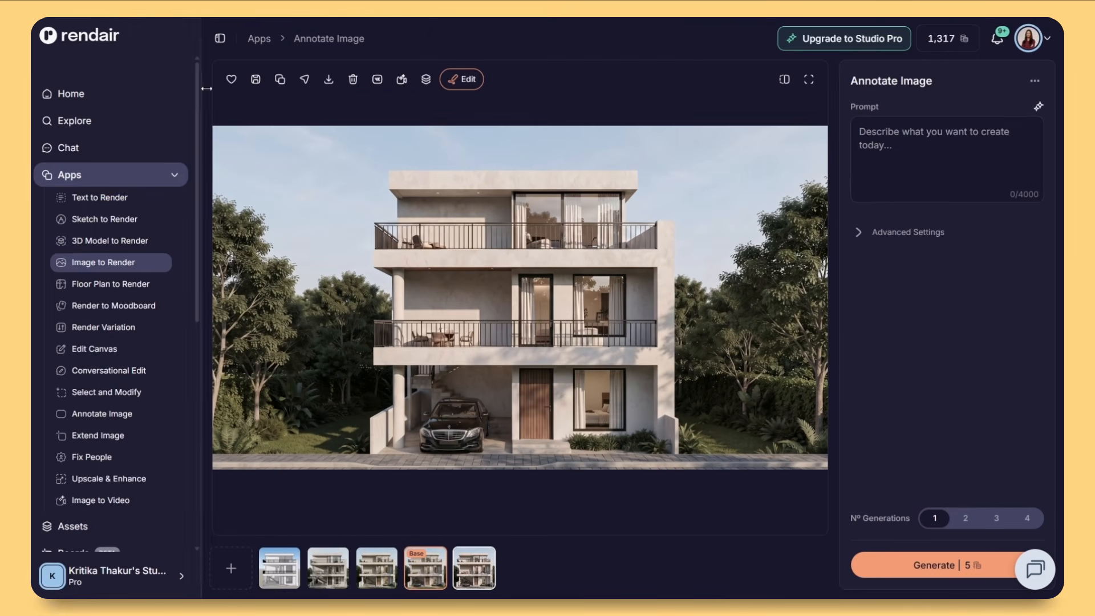
pyautogui.click(231, 79)
# Send the pavement render to Change Time of Day and generate a Night version.
pyautogui.click(465, 80)
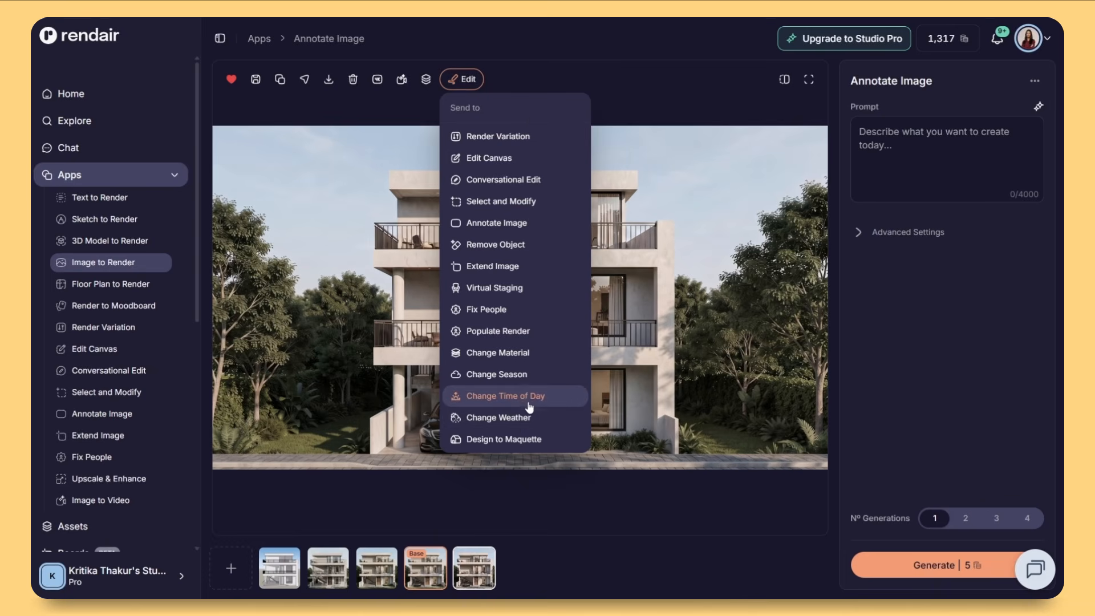
pyautogui.click(502, 397)
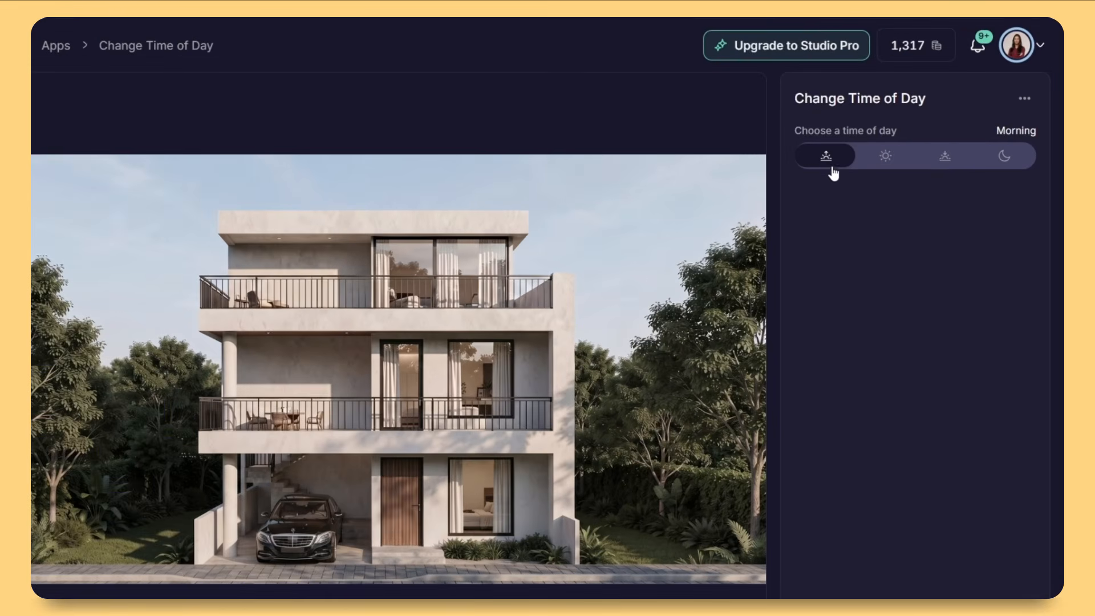
pyautogui.click(952, 163)
pyautogui.click(1003, 159)
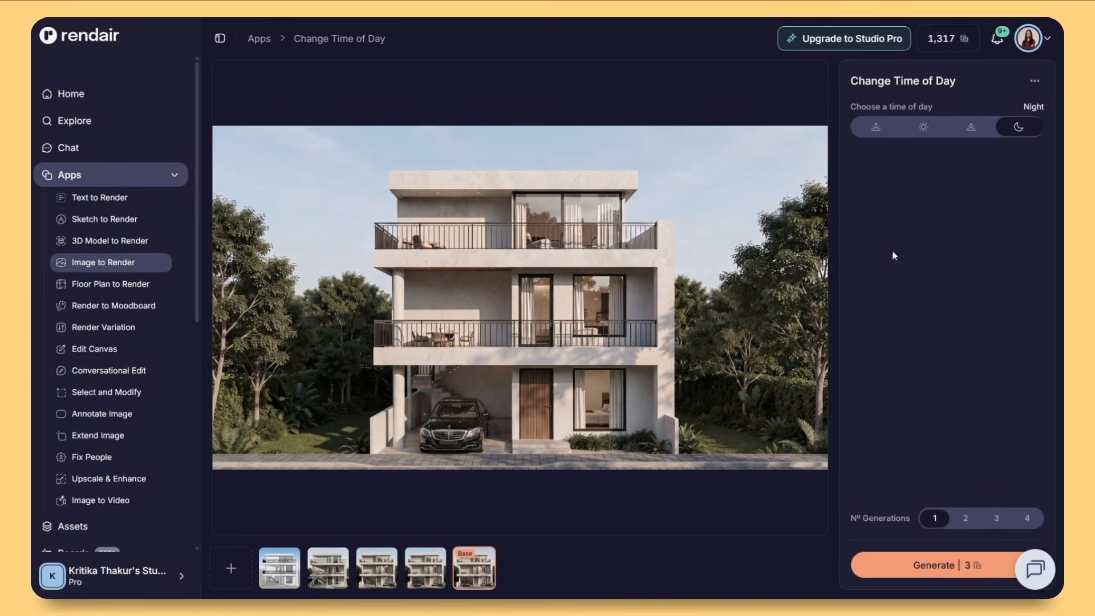
pyautogui.click(884, 563)
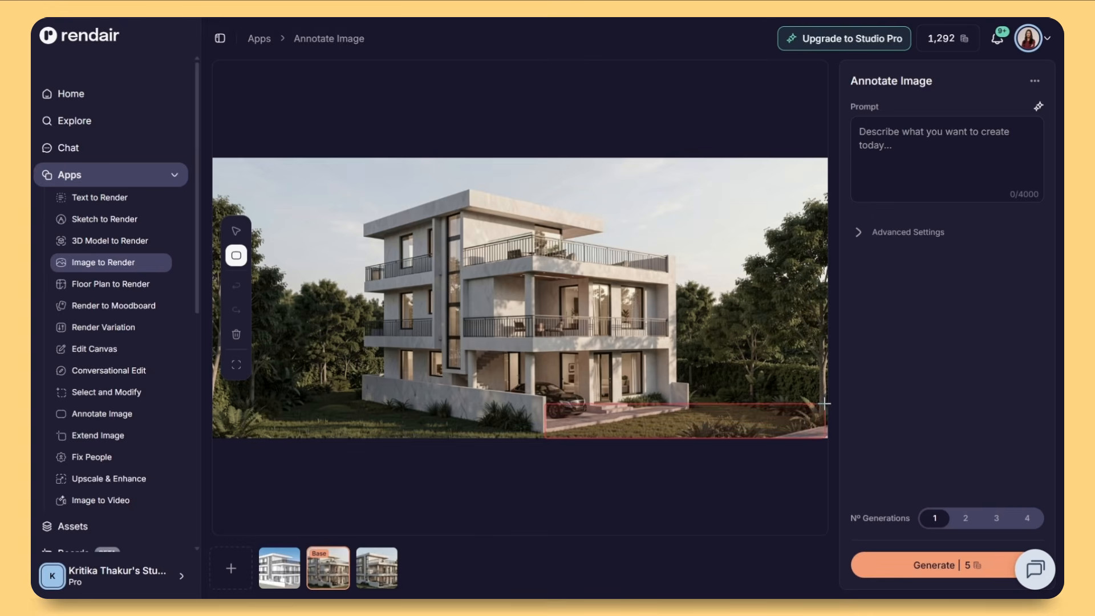
# Annotate the front lawn of the corner-view villa render with "add pavement", generate it and mark the result as a favourite.
pyautogui.moveTo(545, 405); pyautogui.dragTo(823, 438)
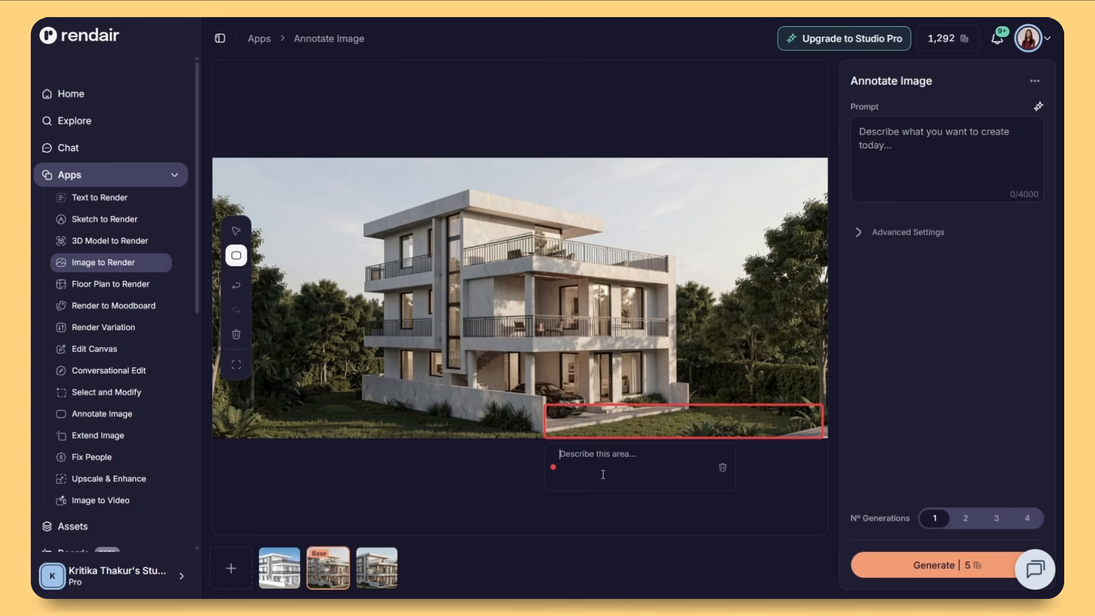
pyautogui.write('add pavement')
pyautogui.click(901, 562)
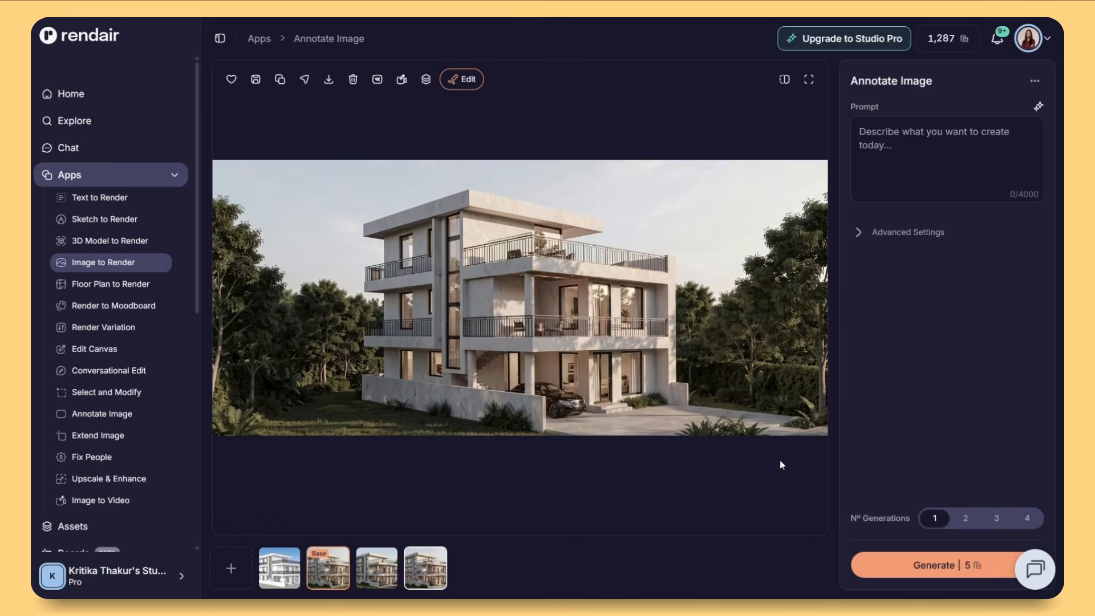
pyautogui.click(231, 79)
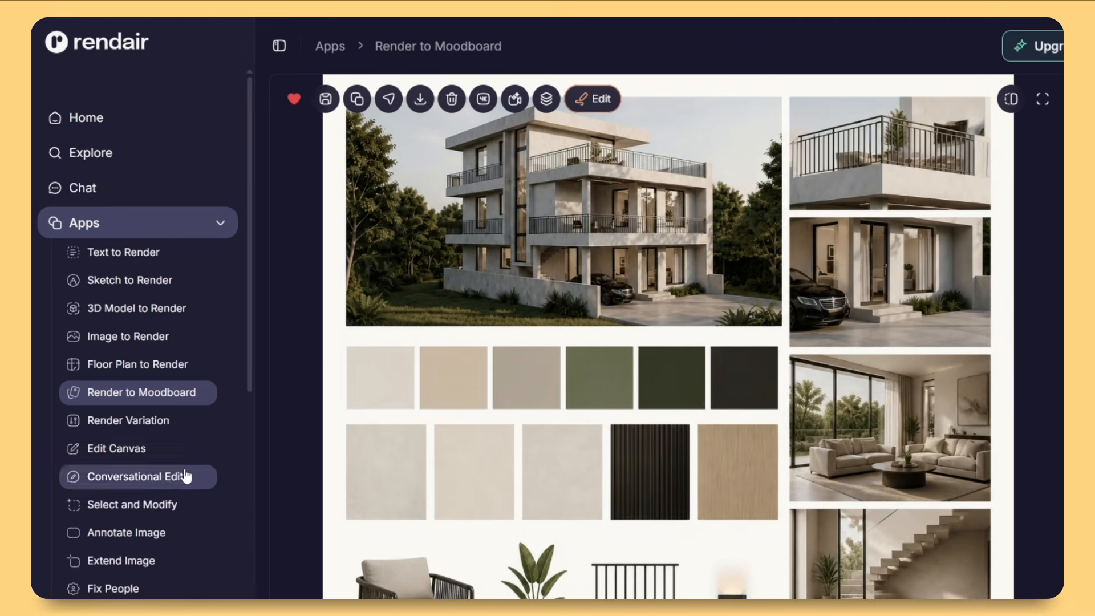
# Create a new board in Boards and name it "House Project 2BHK".
pyautogui.scroll(-3, 124, 318)
pyautogui.scroll(-3, 215, 398)
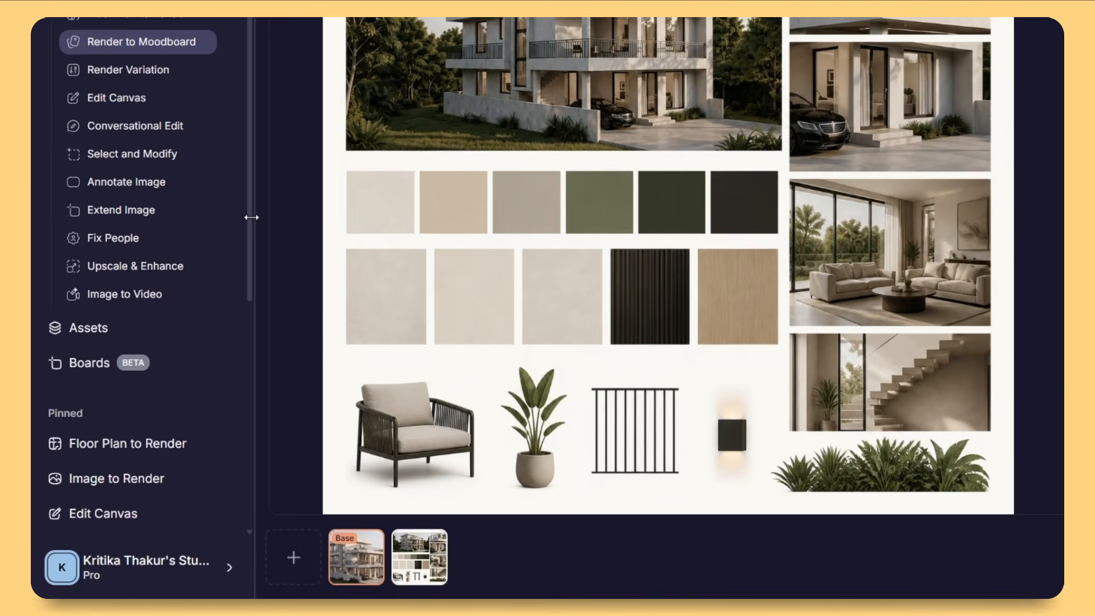
pyautogui.click(107, 366)
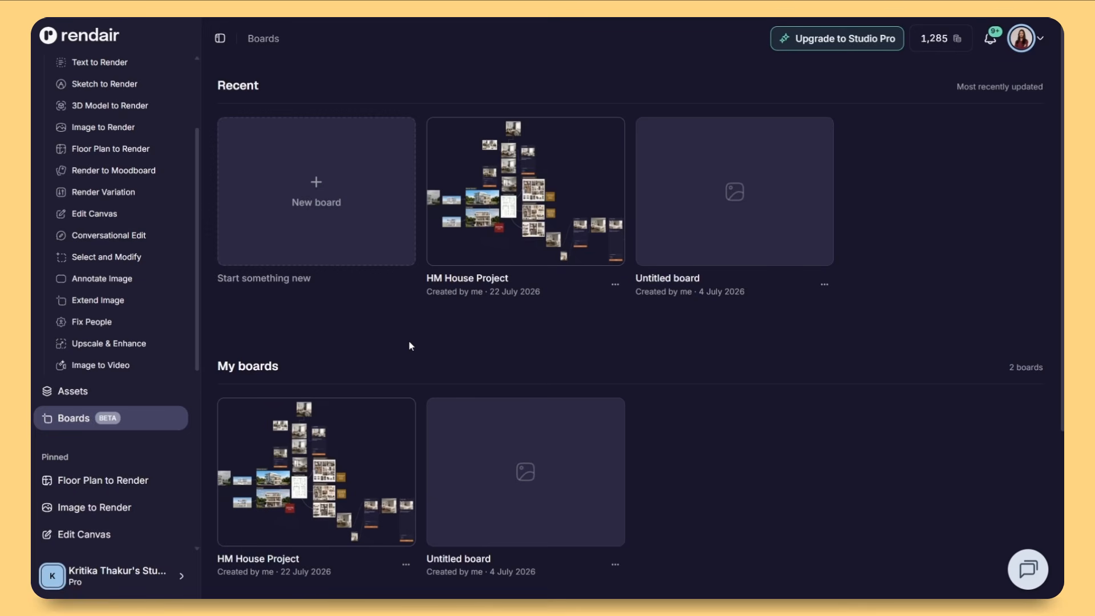
pyautogui.click(311, 194)
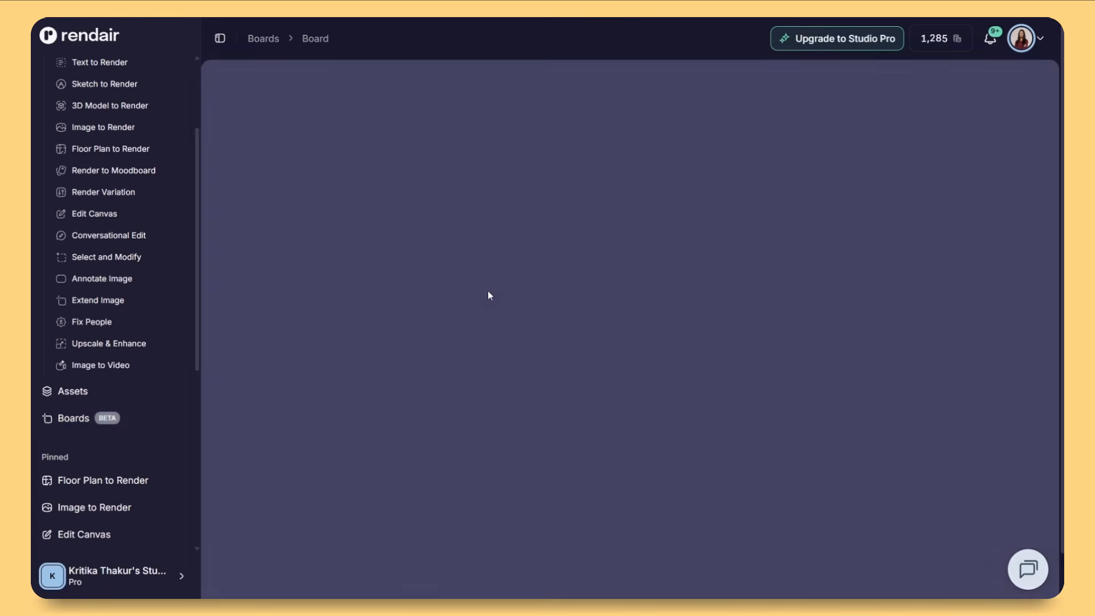
pyautogui.click(380, 39)
pyautogui.write('House Proje')
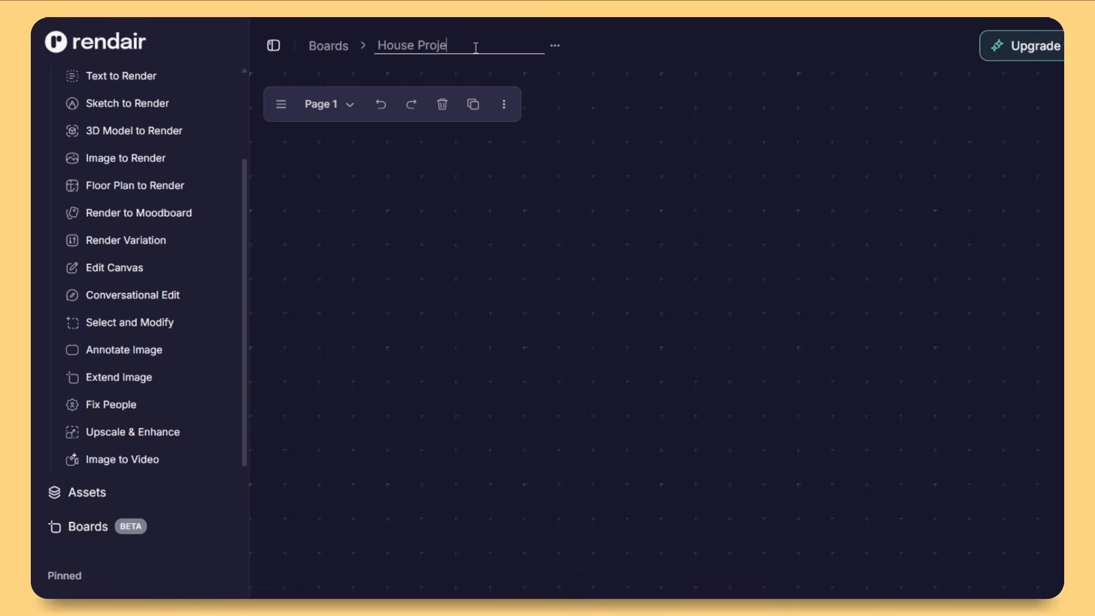
pyautogui.write('ct 2B')
pyautogui.write('HK')
pyautogui.press('Return')
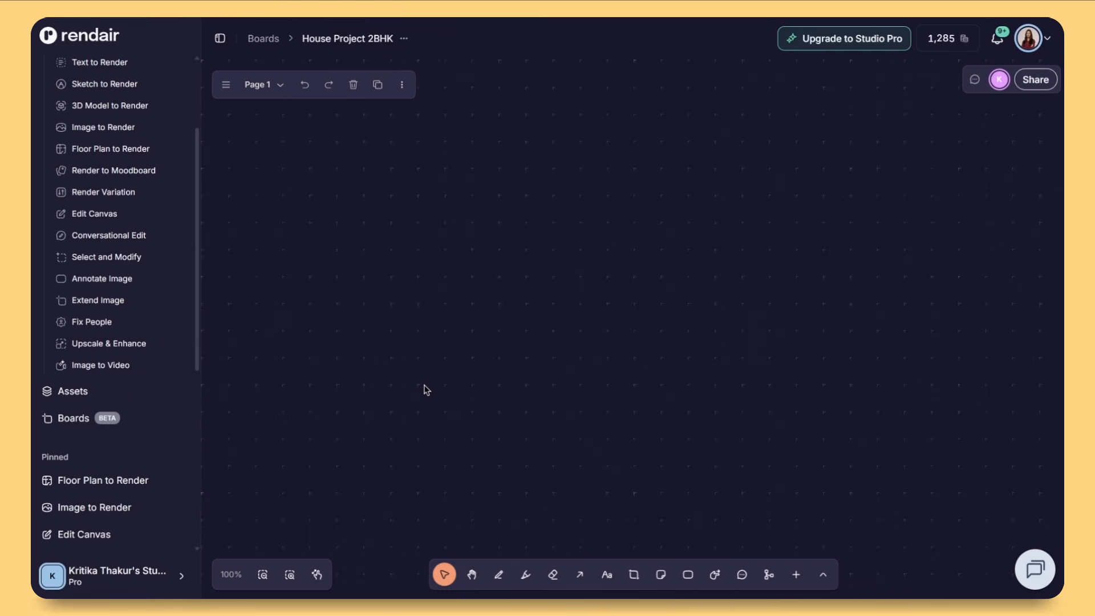
# Upload the "FloorPlan HouseProject" image from the Rendair folder onto the board.
pyautogui.click(796, 574)
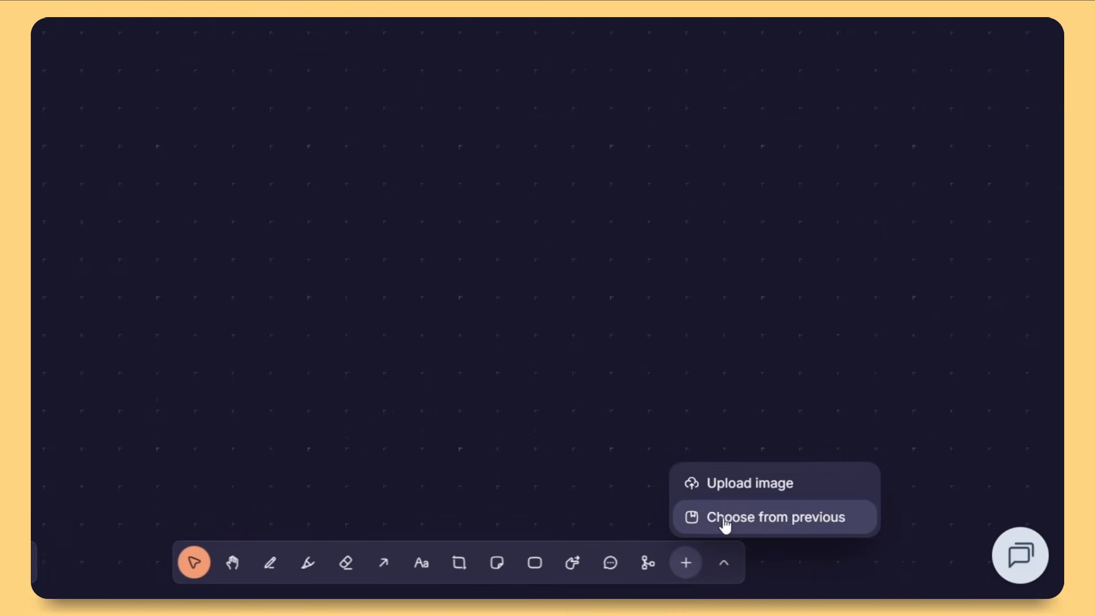
pyautogui.click(749, 490)
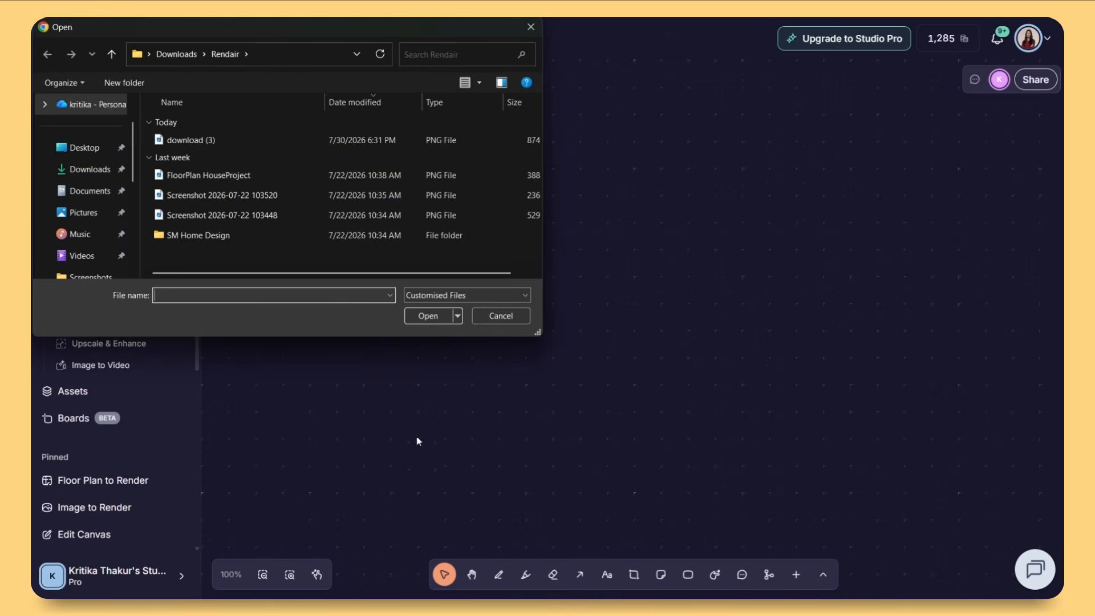
pyautogui.click(237, 177)
pyautogui.click(427, 315)
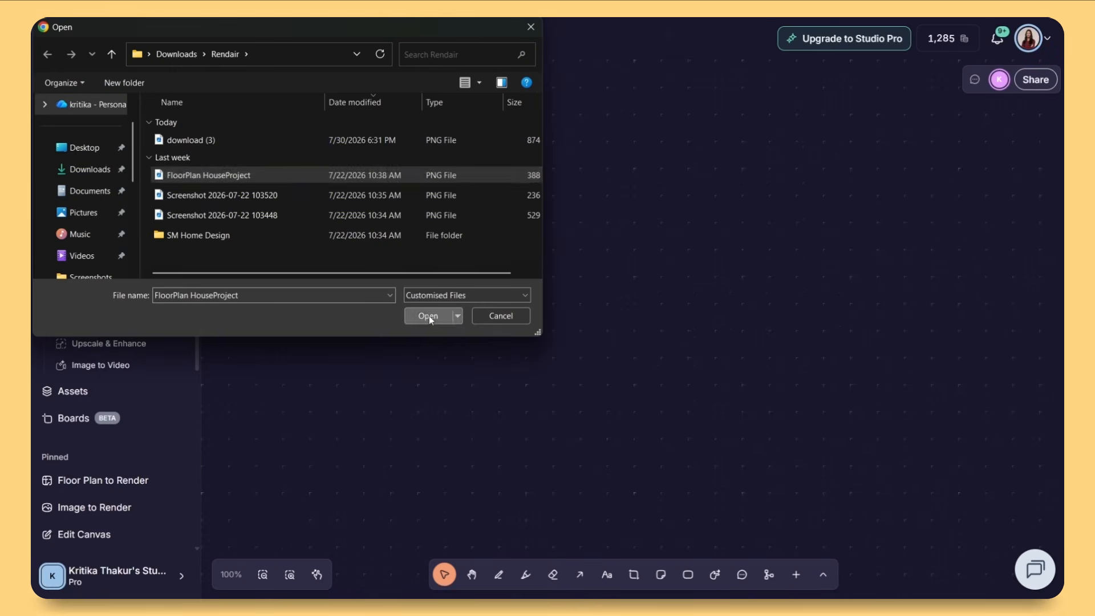
pyautogui.moveTo(799, 364); pyautogui.dragTo(706, 328, button='middle')
pyautogui.click(709, 435)
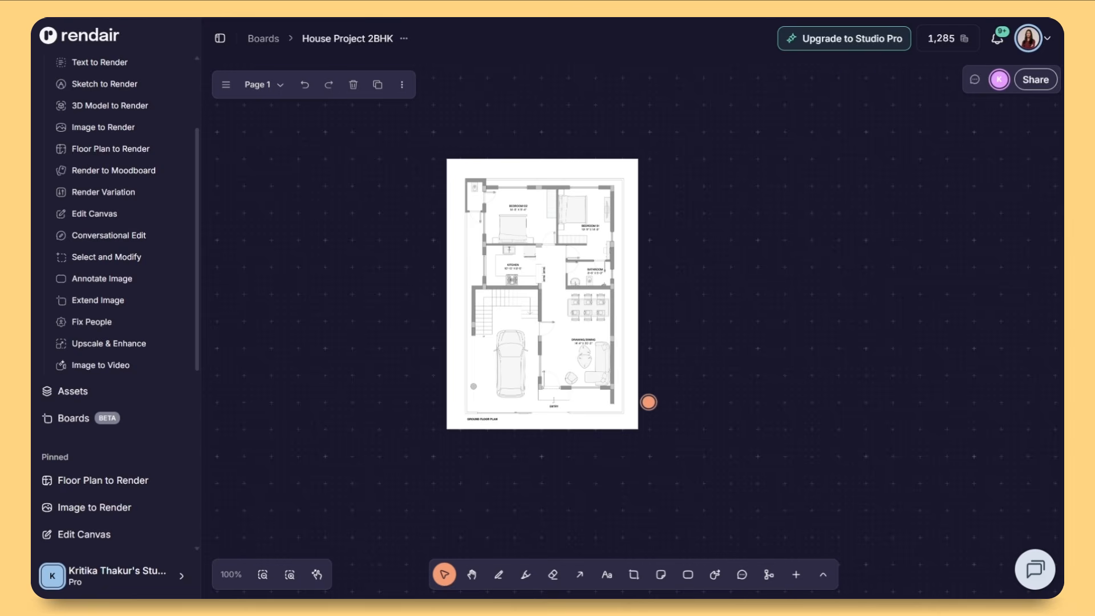
# Add the wooden-floor plan render from the previous renders and place it to the right of the uploaded floor plan.
pyautogui.click(780, 577)
pyautogui.click(874, 549)
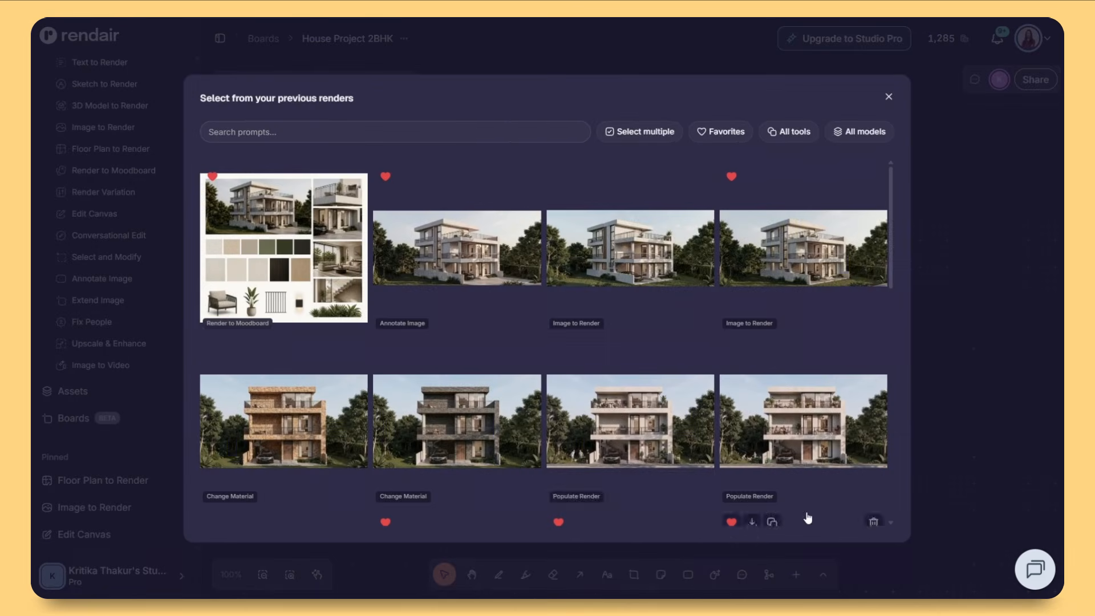
pyautogui.scroll(-12, 595, 374)
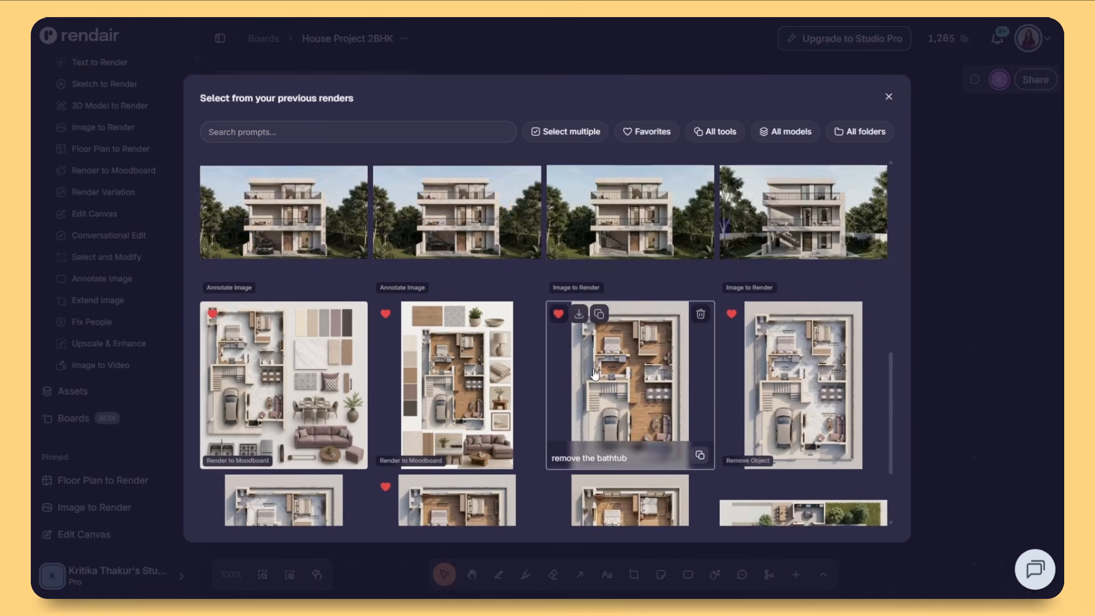
pyautogui.scroll(1, 595, 374)
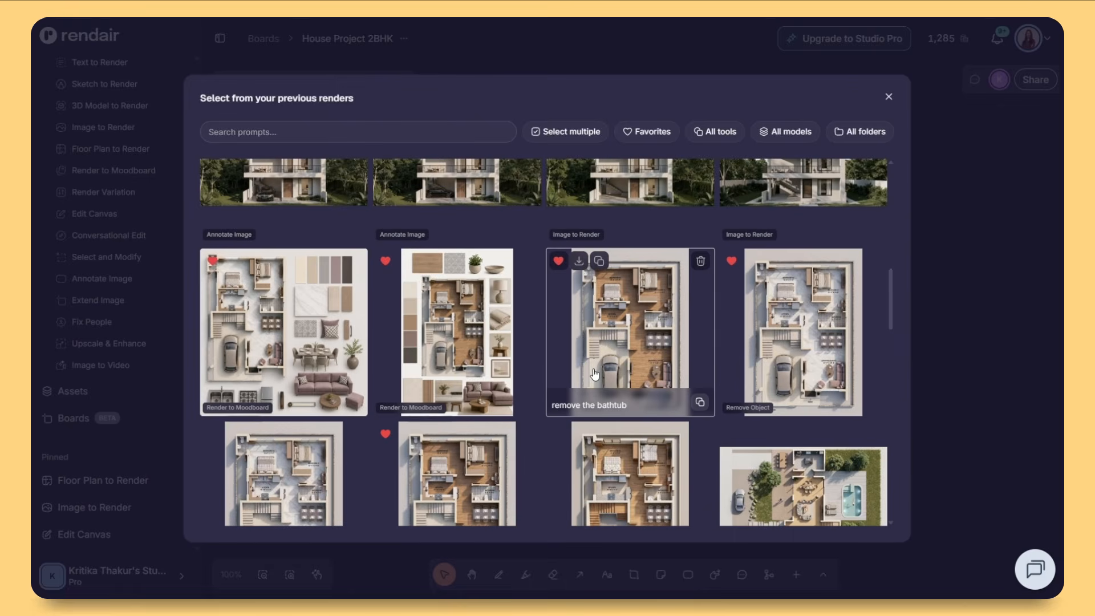
pyautogui.click(720, 333)
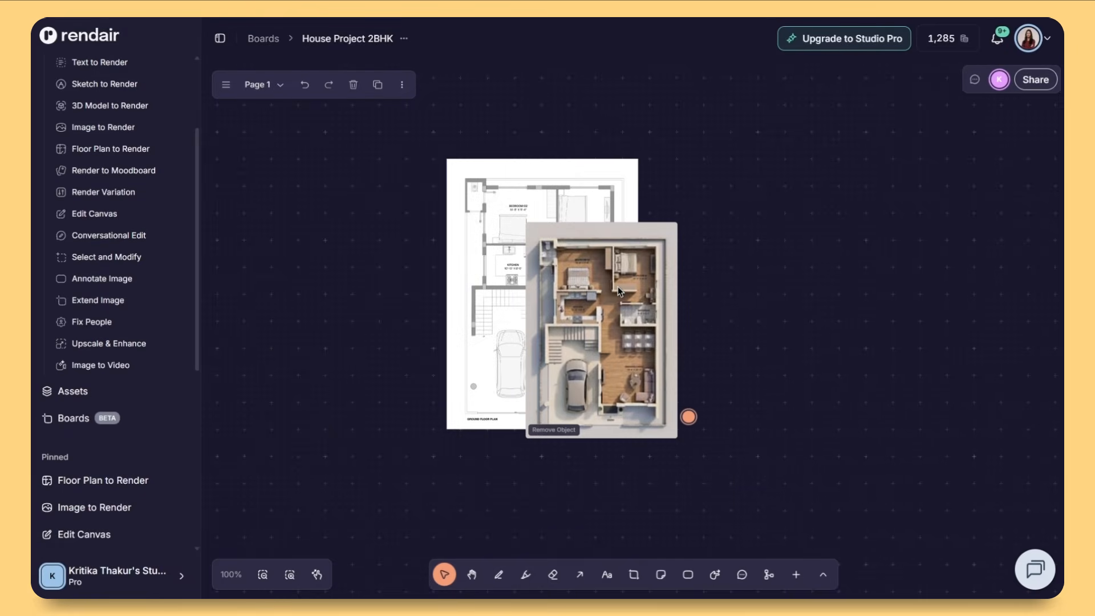
pyautogui.moveTo(618, 286)
pyautogui.mouseDown()
pyautogui.moveTo(716, 317)
pyautogui.moveTo(762, 231)
pyautogui.mouseUp()
pyautogui.moveTo(762, 230); pyautogui.dragTo(755, 230)
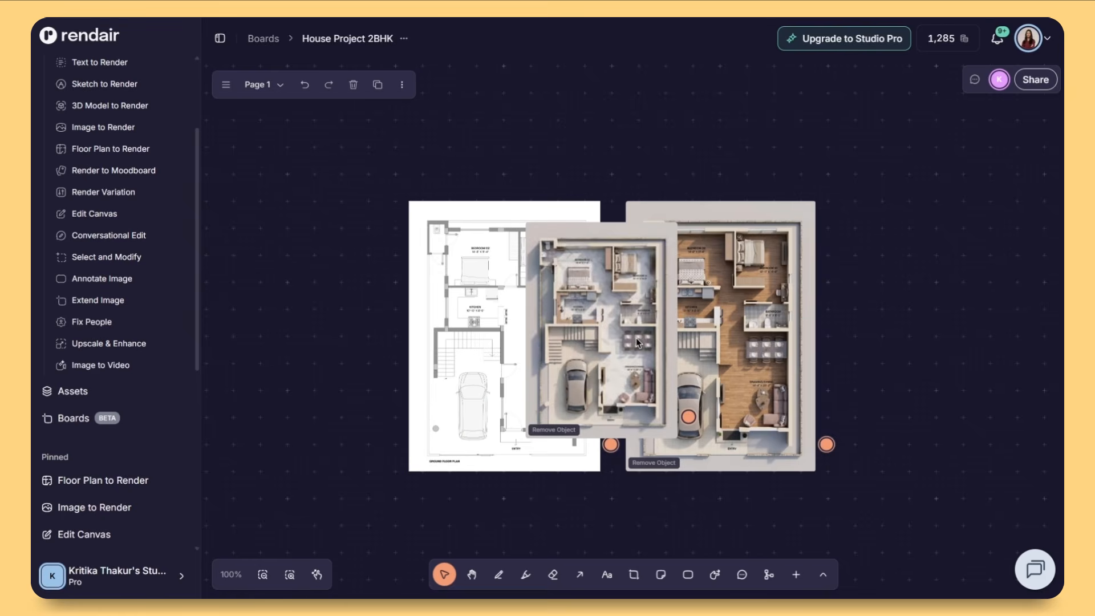
# Place the white-floor plan render to the left of the uploaded floor plan and enlarge it to match the plan's height.
pyautogui.moveTo(635, 338)
pyautogui.mouseDown()
pyautogui.moveTo(424, 333)
pyautogui.moveTo(358, 314)
pyautogui.mouseUp()
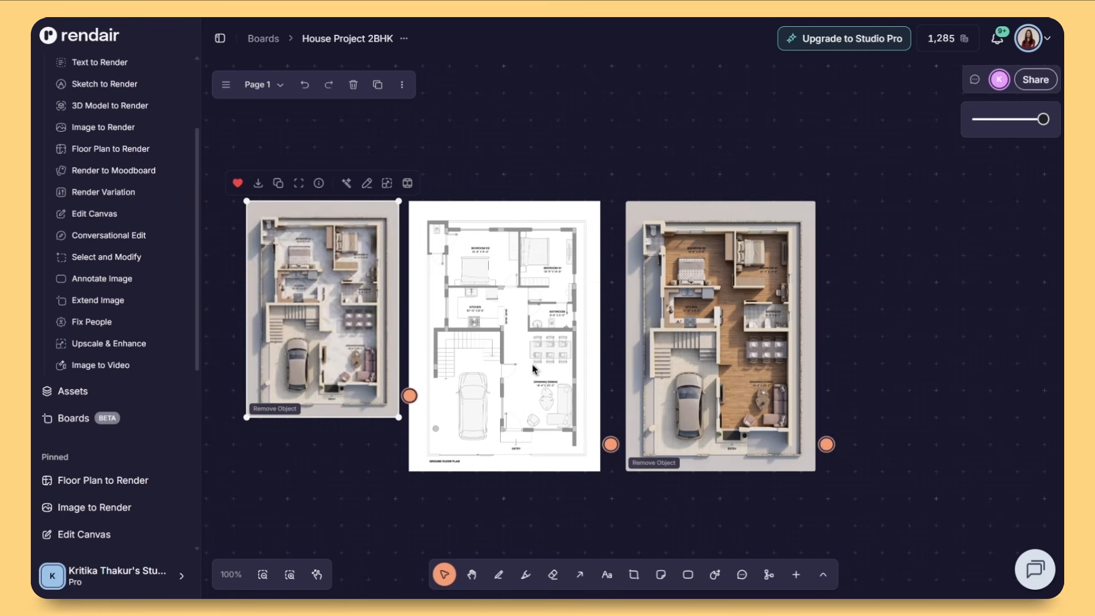
pyautogui.moveTo(534, 365); pyautogui.dragTo(749, 347, button='middle')
pyautogui.moveTo(551, 307); pyautogui.dragTo(536, 307)
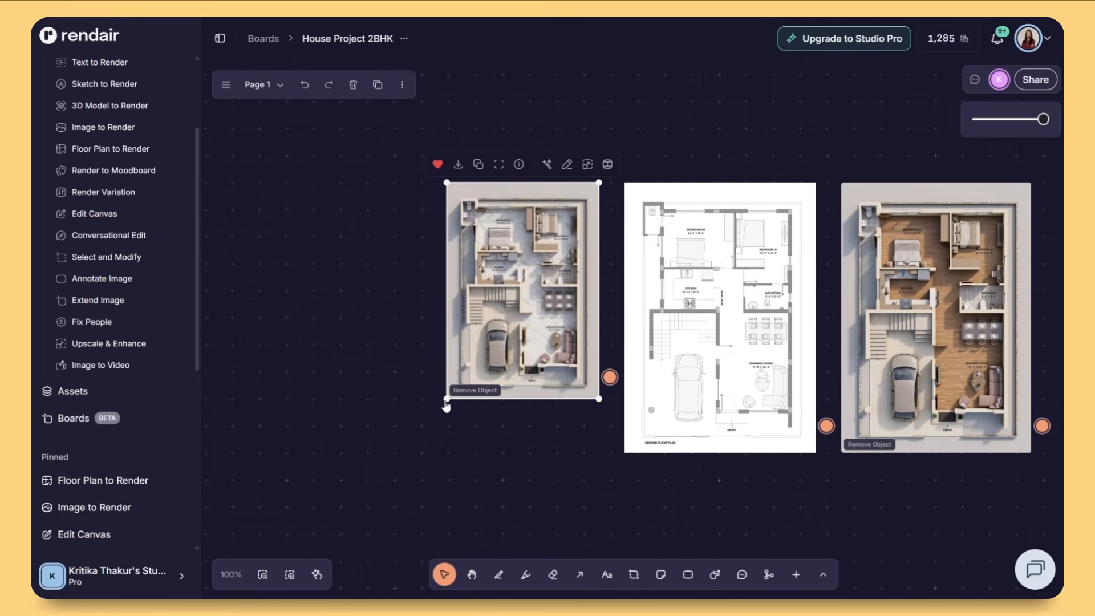
pyautogui.moveTo(446, 404); pyautogui.dragTo(416, 458)
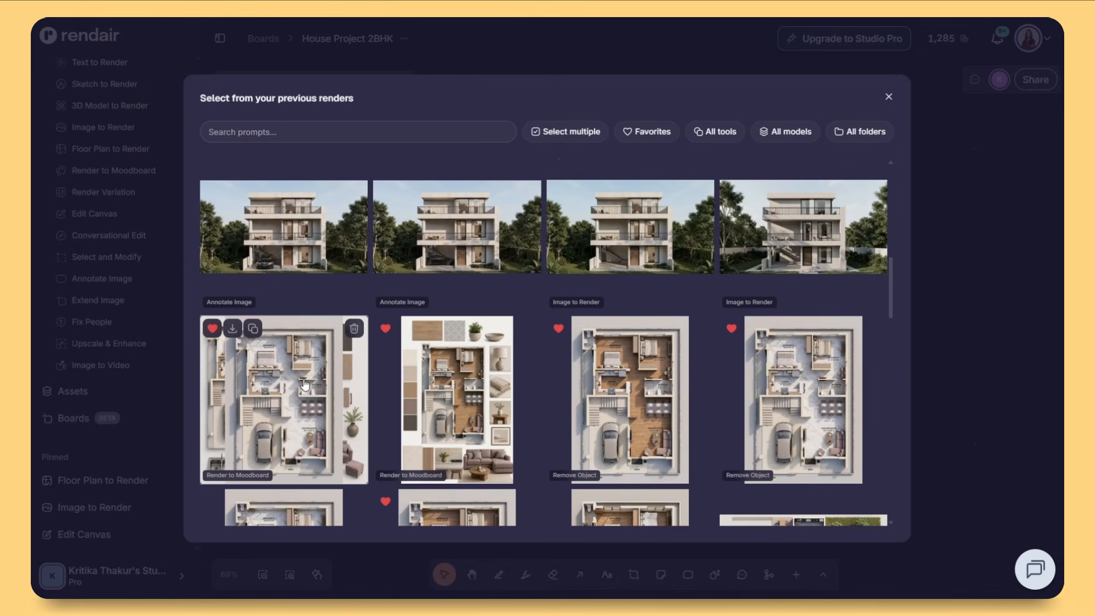
# Add the white-floor and wooden-floor moodboards from the previous renders and arrange them beside their matching plan renders.
pyautogui.click(305, 385)
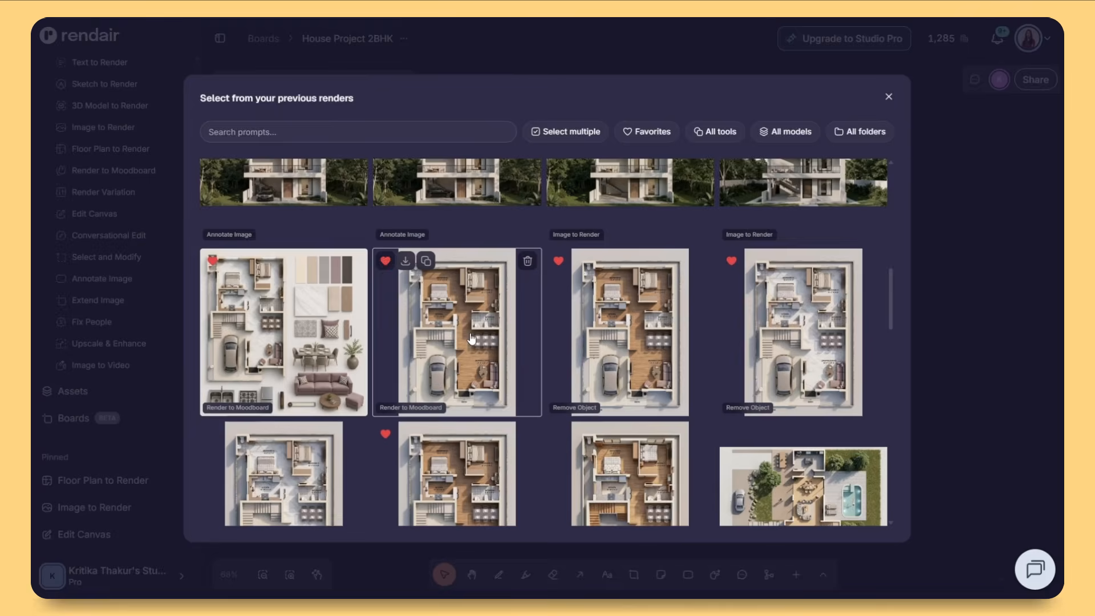
pyautogui.click(456, 336)
pyautogui.moveTo(607, 320); pyautogui.dragTo(624, 368)
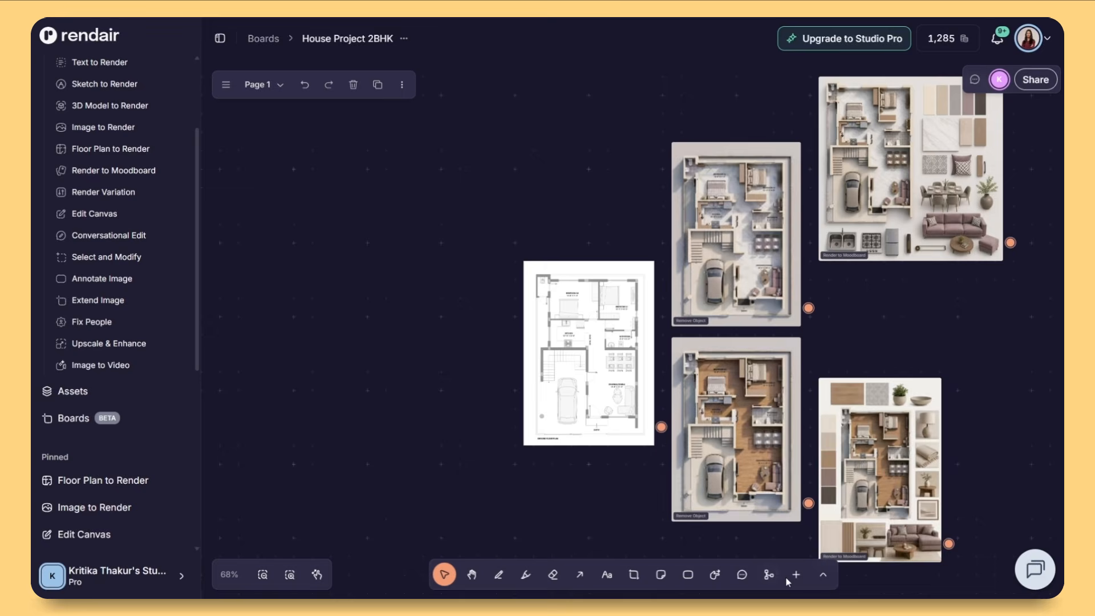
# Add the daylight front villa render from the previous renders beside the ground floor plan and enlarge it to match the plan's height.
pyautogui.click(796, 574)
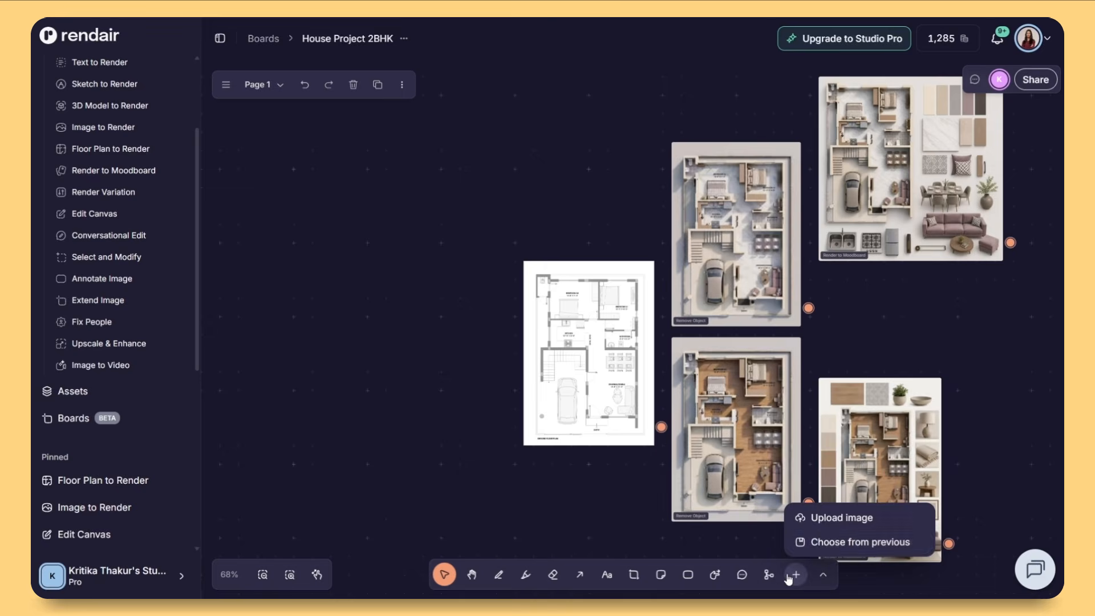
pyautogui.click(819, 543)
pyautogui.scroll(-5, 781, 356)
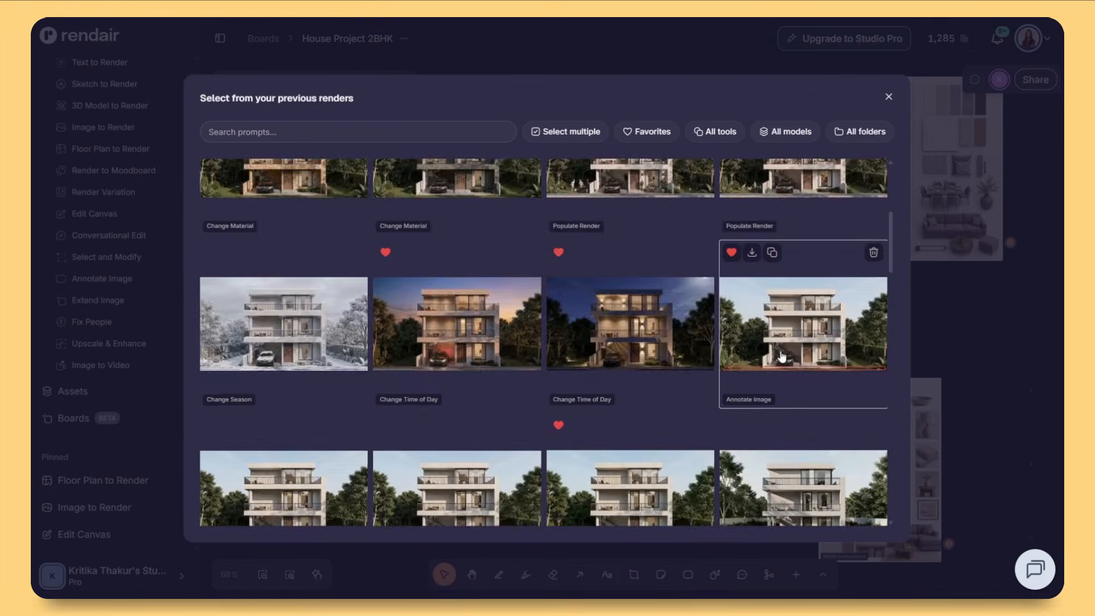
pyautogui.click(781, 356)
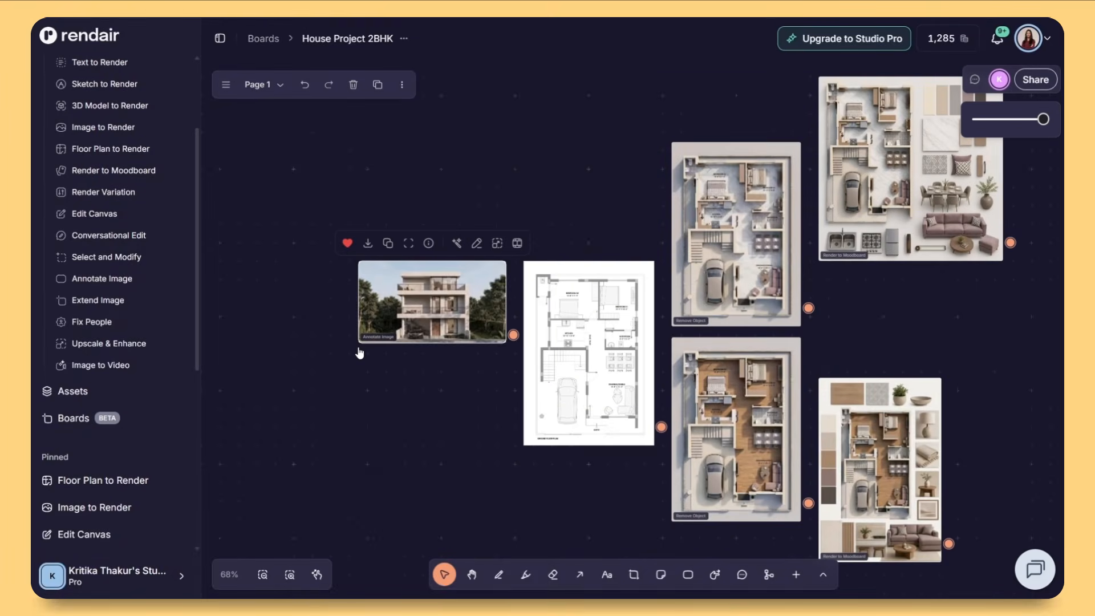
pyautogui.moveTo(359, 347); pyautogui.dragTo(291, 457)
# Move the side-angle villa render above the front villa render and enlarge it to match that render's width.
pyautogui.moveTo(362, 503); pyautogui.dragTo(582, 470, button='middle')
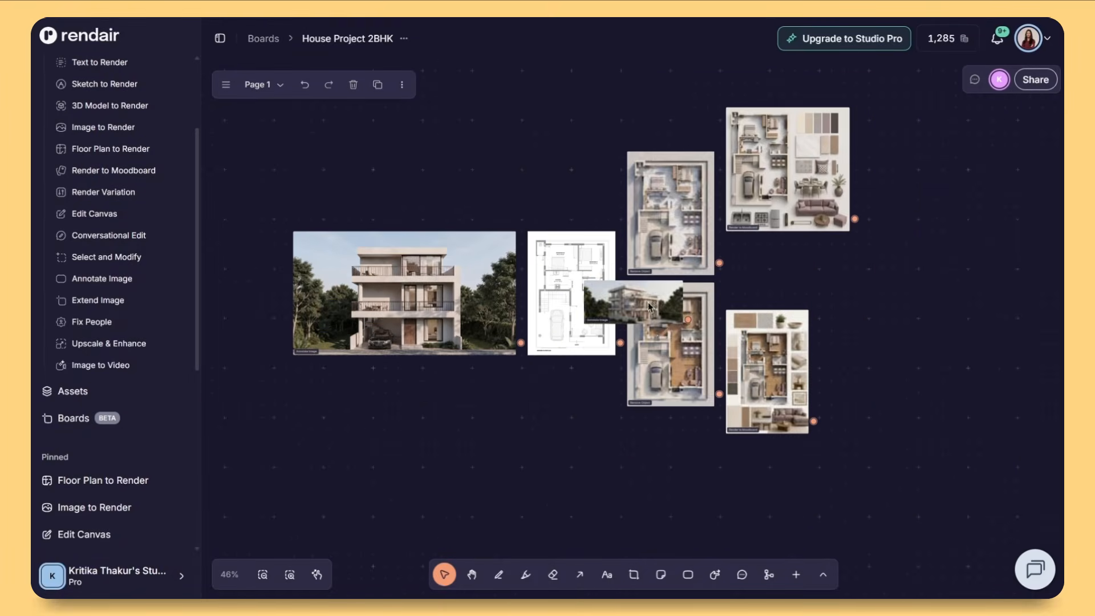
pyautogui.moveTo(649, 306); pyautogui.dragTo(435, 173)
pyautogui.moveTo(435, 172); pyautogui.dragTo(515, 125)
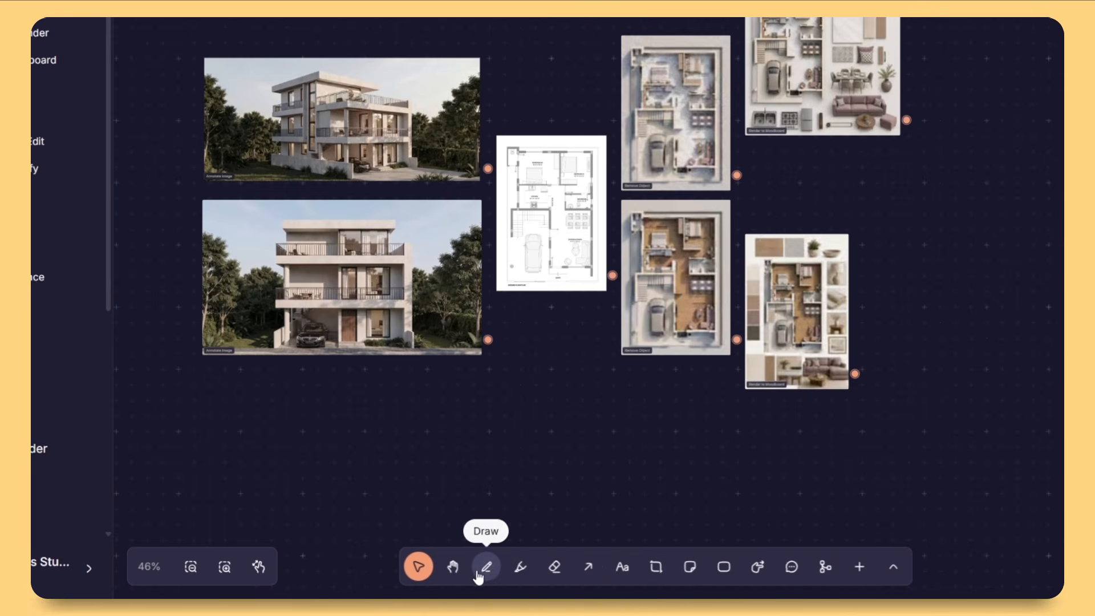
# Add the text label "Ground Floor Plan" above the uploaded floor plan.
pyautogui.click(622, 566)
pyautogui.keyDown('ctrl'); pyautogui.scroll(5, 565, 205); pyautogui.keyUp('ctrl')
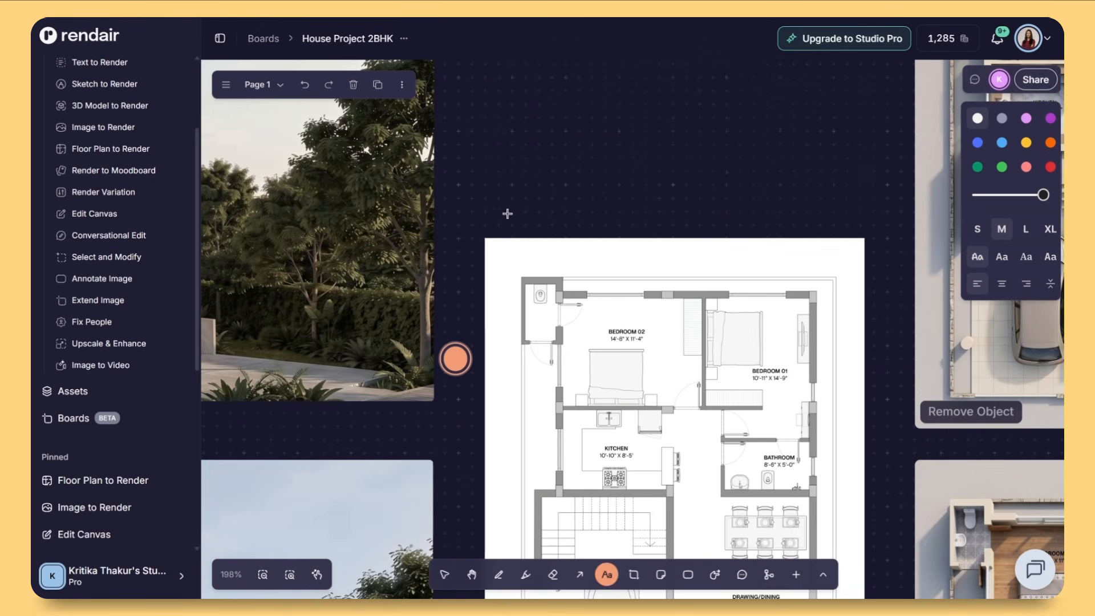
pyautogui.doubleClick(566, 206)
pyautogui.write('Grounf')
pyautogui.press('BackSpace')
pyautogui.write('d F')
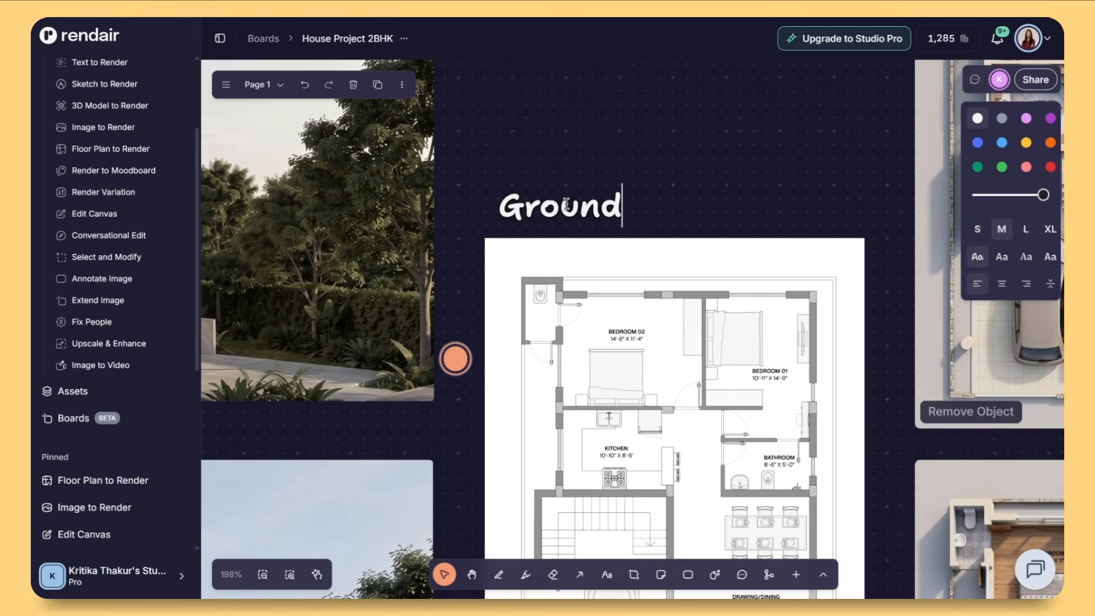
pyautogui.write('loor Plan')
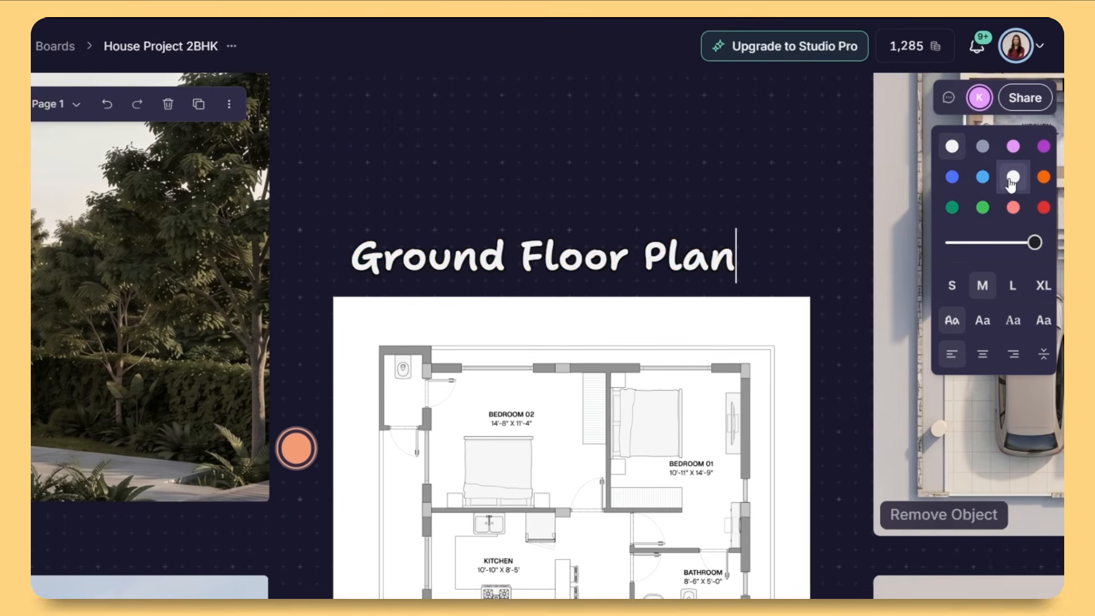
# Set the floor plan label's text size to S, trying other fonts and centre alignment before returning to the handwritten font and left alignment.
pyautogui.click(1048, 157)
pyautogui.click(967, 130)
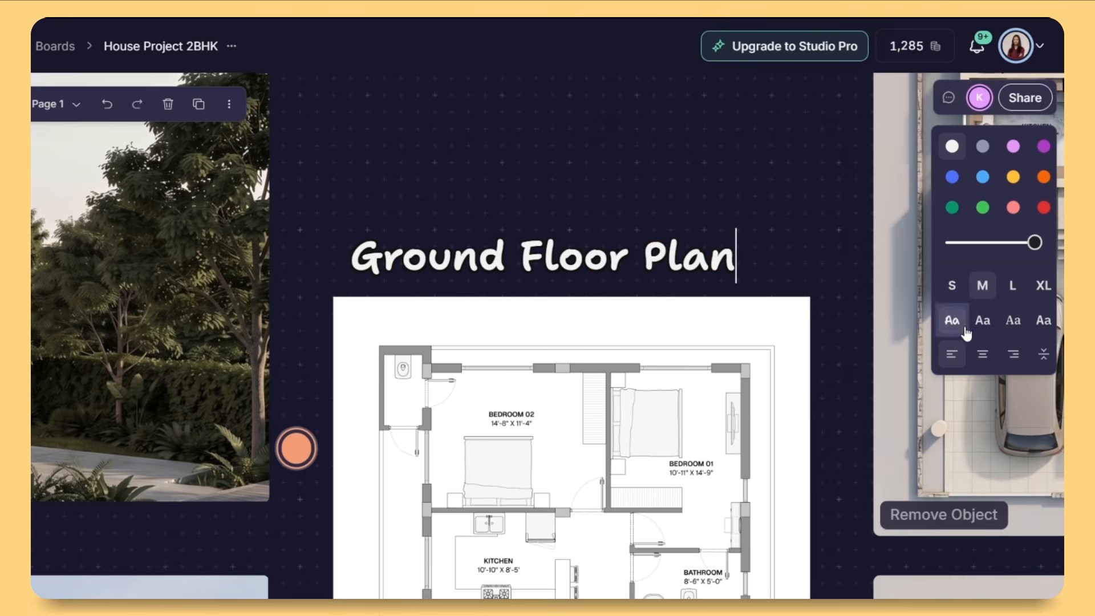
pyautogui.click(966, 253)
pyautogui.click(982, 320)
pyautogui.click(1013, 320)
pyautogui.click(952, 320)
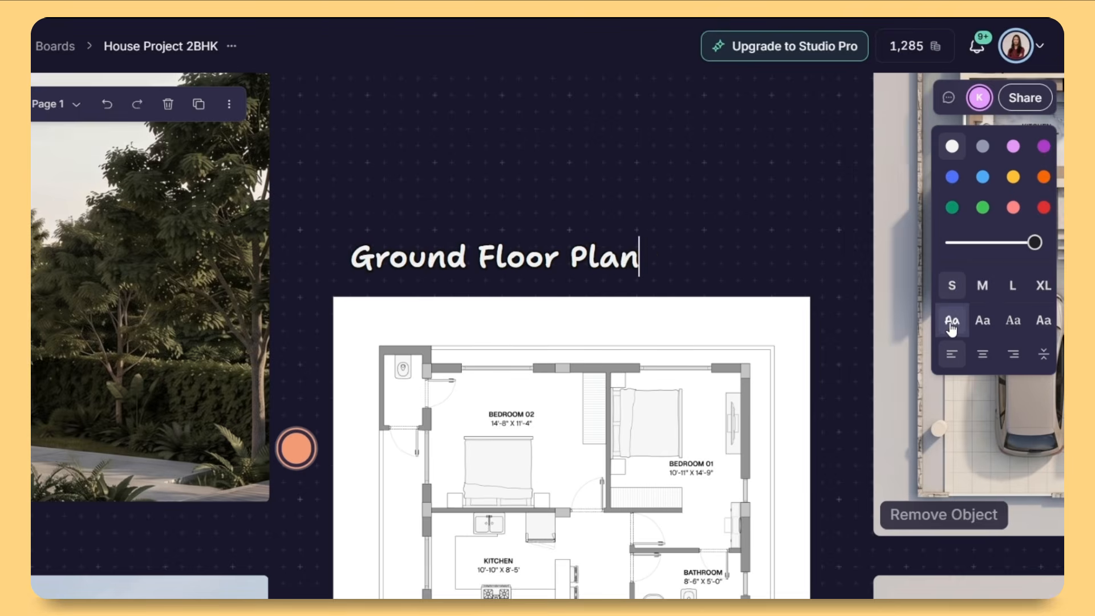
pyautogui.click(983, 355)
pyautogui.click(952, 354)
pyautogui.click(719, 218)
# Align the "Ground Floor Plan" label with the left edge of the floor plan, just above it.
pyautogui.click(507, 258)
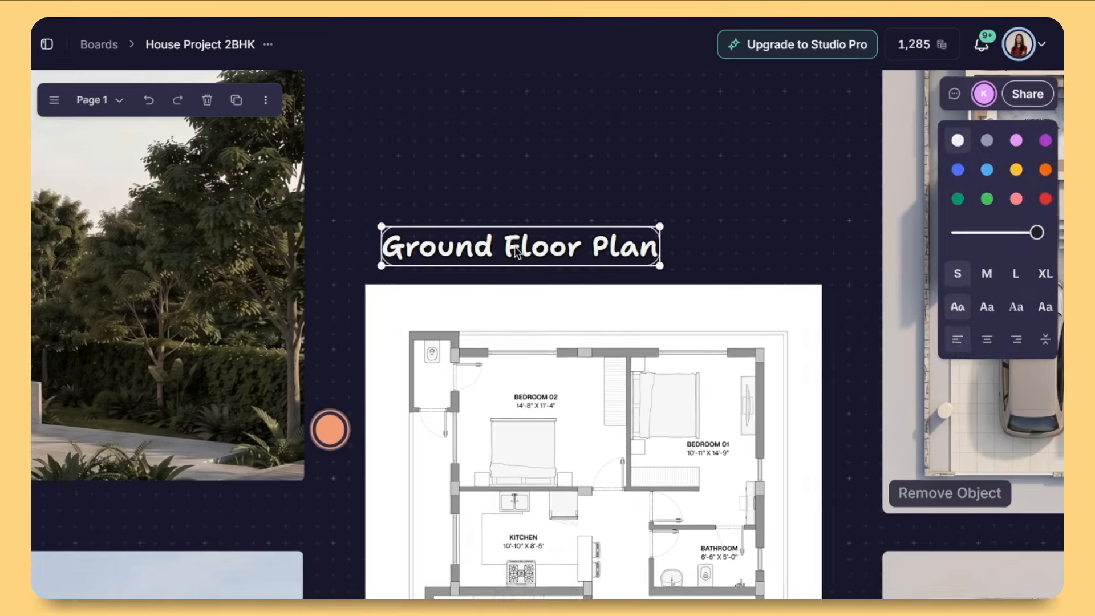
pyautogui.moveTo(508, 258); pyautogui.dragTo(491, 270)
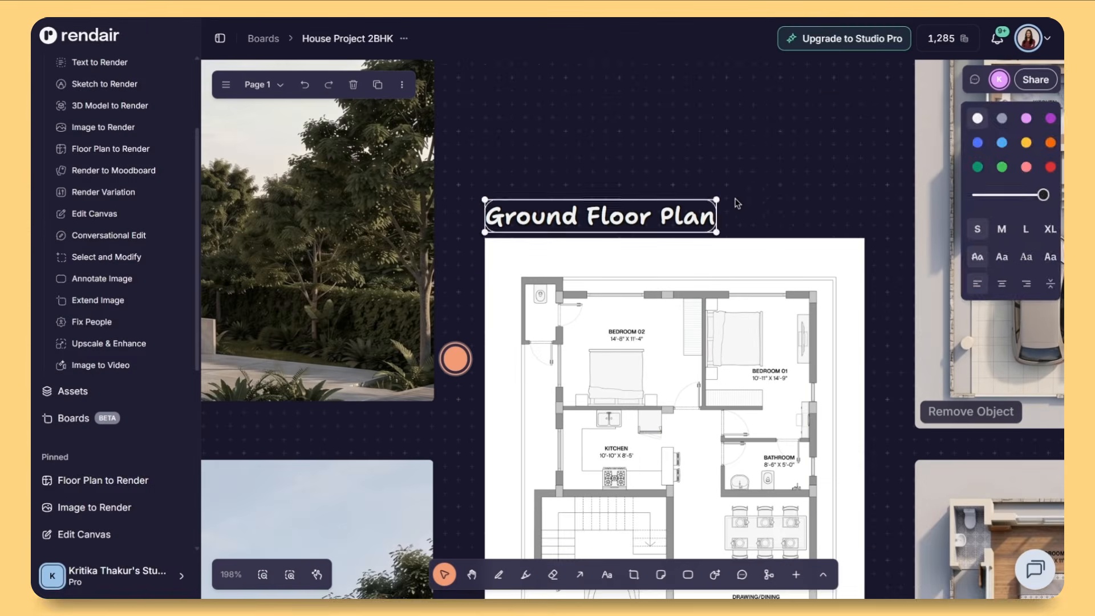
pyautogui.click(738, 204)
# Draw a curved arrow from the floor plan's upper-right corner to the white-floor plan render.
pyautogui.keyDown('ctrl'); pyautogui.scroll(-5, 766, 270); pyautogui.keyUp('ctrl')
pyautogui.hscroll(3, 776, 280)
pyautogui.scroll(-2, 776, 279)
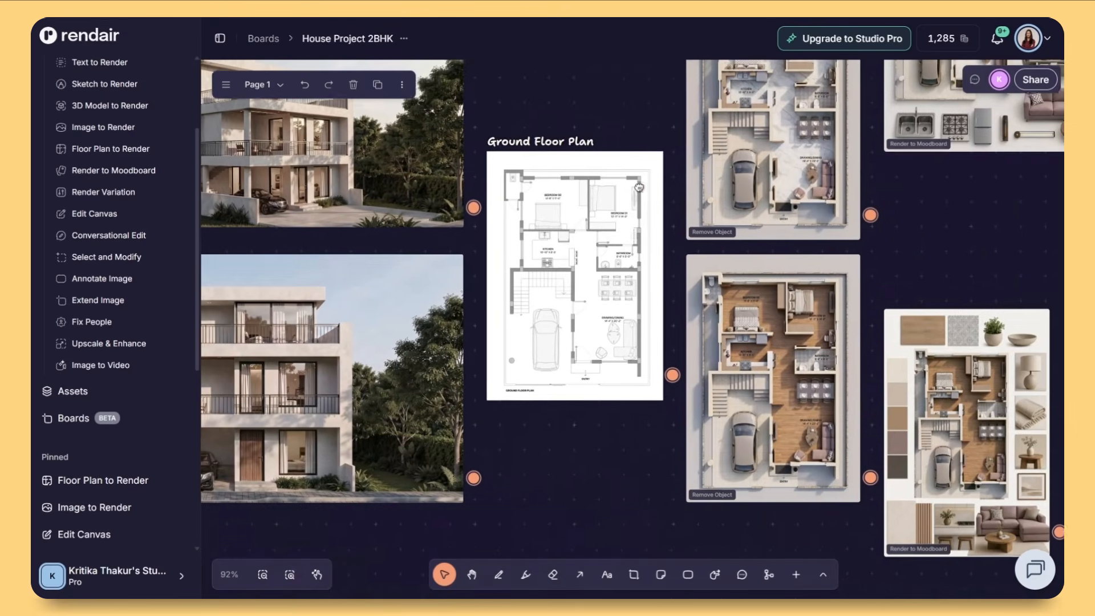
pyautogui.click(580, 574)
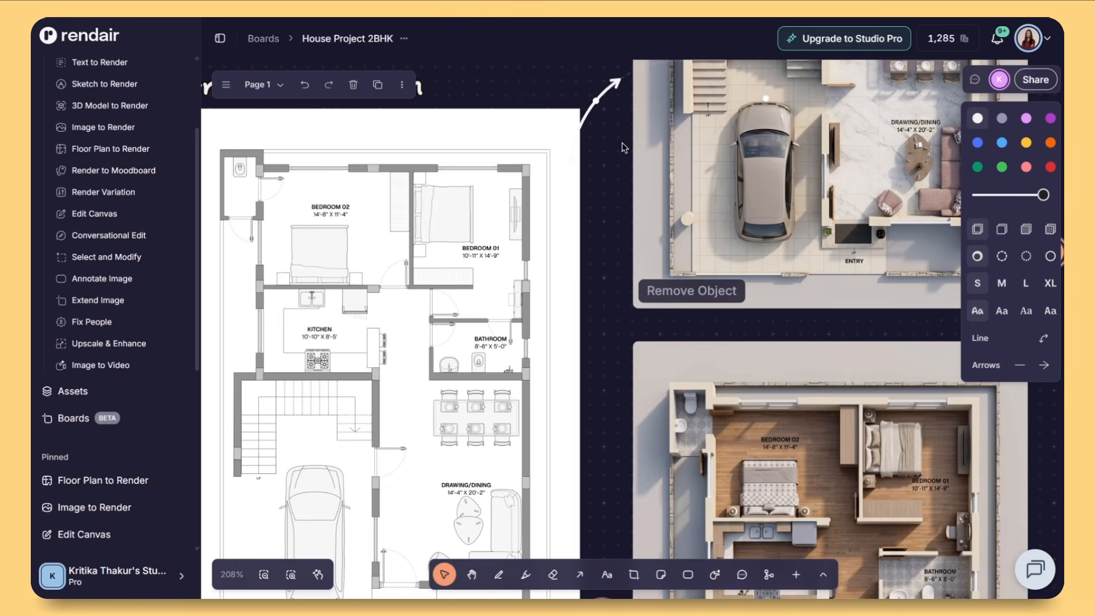
pyautogui.scroll(3, 603, 258)
pyautogui.moveTo(559, 272); pyautogui.dragTo(534, 226)
# Style the curved arrow with a dashed line, size S and yellow colour.
pyautogui.click(1001, 256)
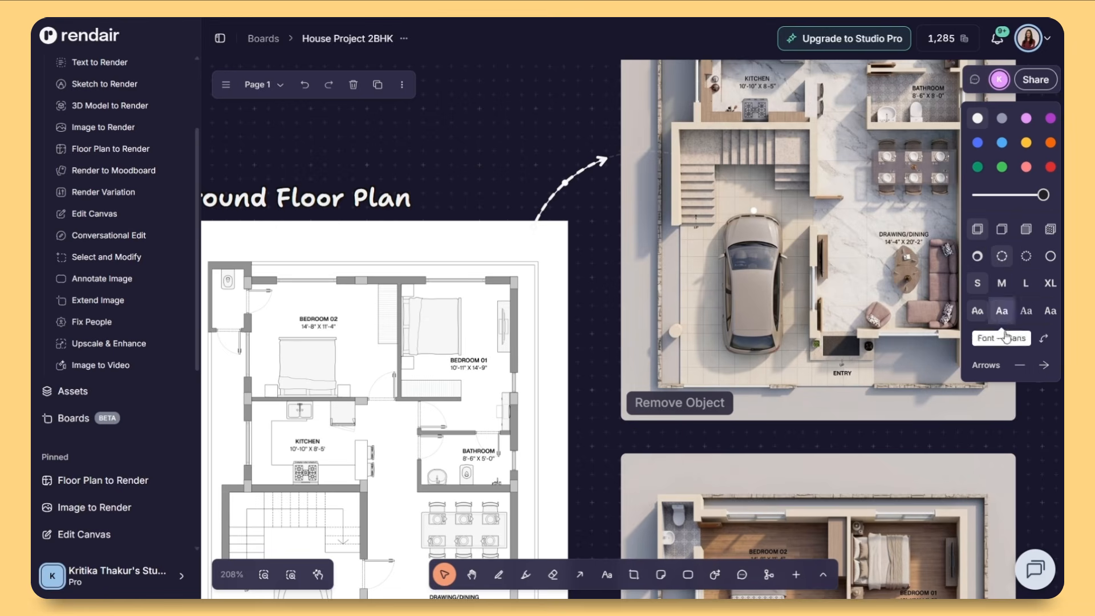
pyautogui.click(1027, 283)
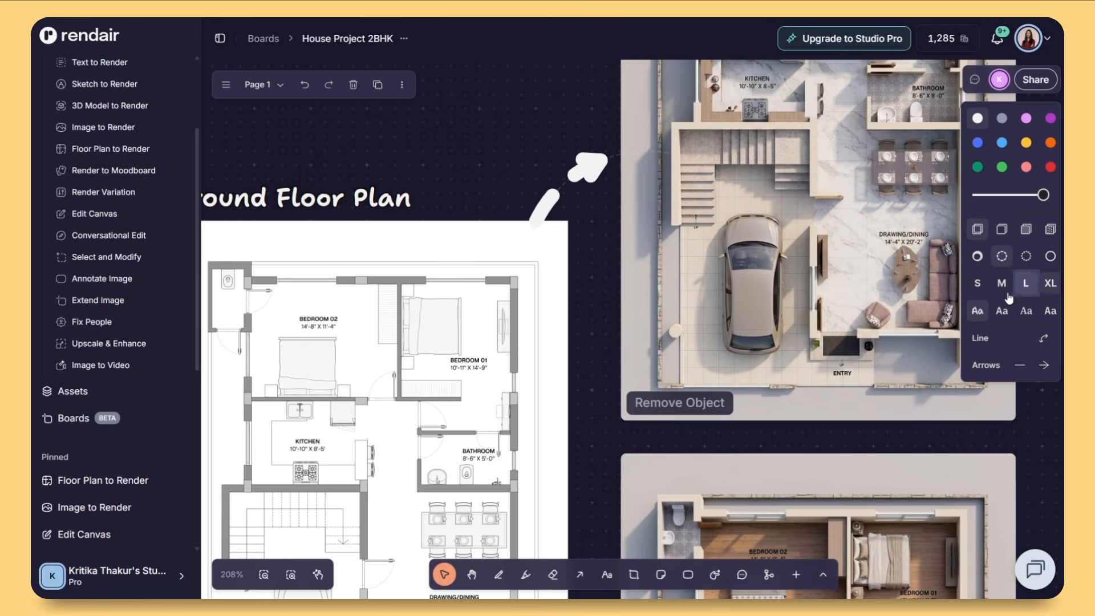
pyautogui.click(978, 284)
pyautogui.click(1002, 142)
pyautogui.click(1026, 142)
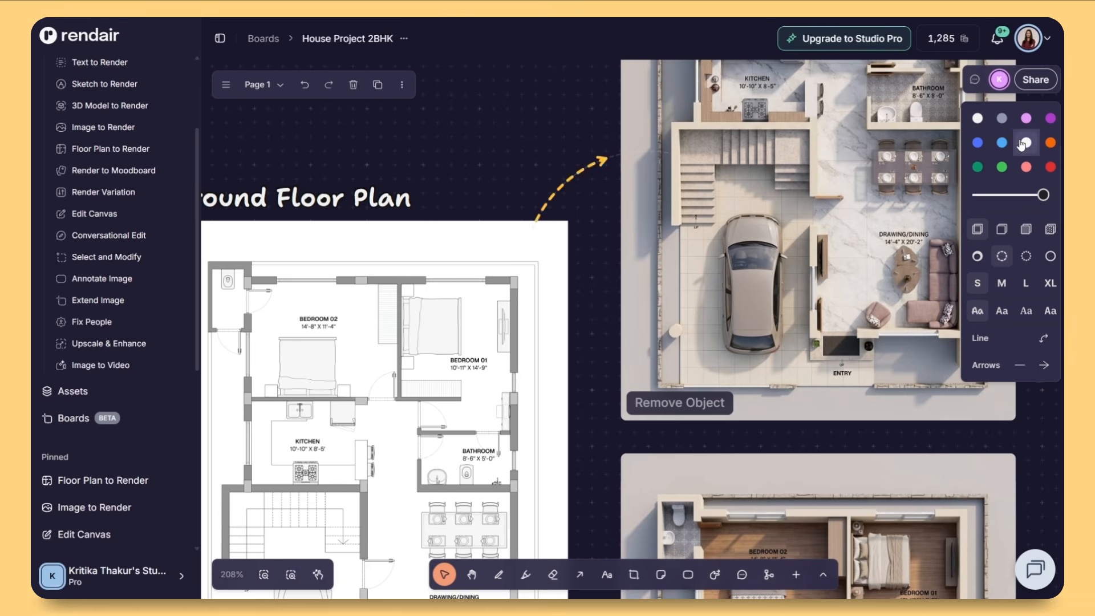
pyautogui.click(587, 257)
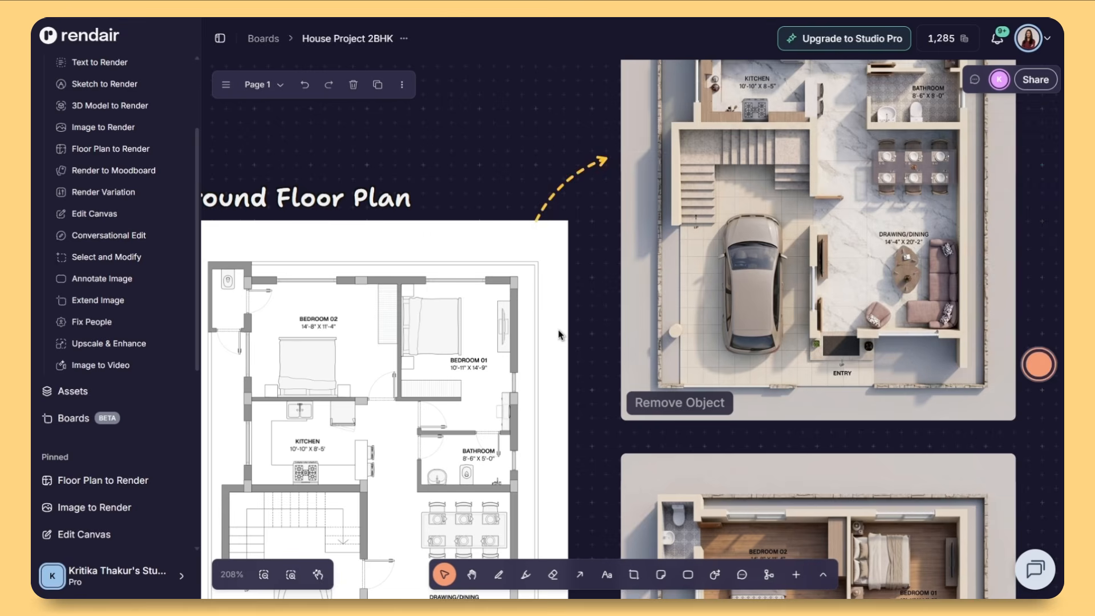
# Examine the board's elevations, labelled design options, connecting arrows, moodboards and sticky note.
pyautogui.scroll(-8, 561, 335)
pyautogui.moveTo(823, 349); pyautogui.dragTo(852, 320, button='middle')
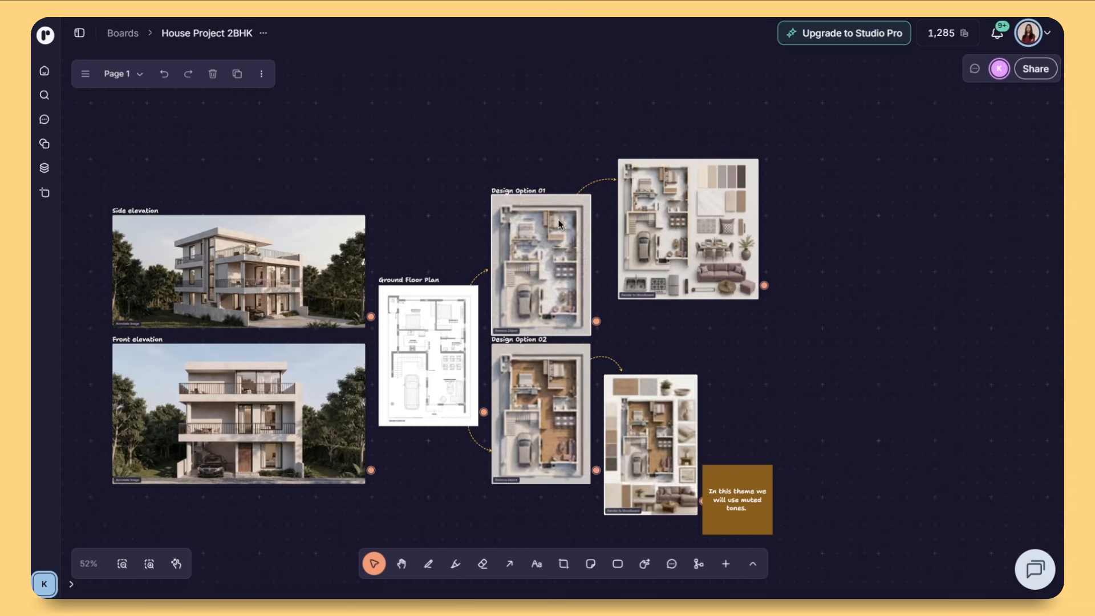
pyautogui.scroll(5, 559, 224)
pyautogui.scroll(-5, 570, 342)
pyautogui.scroll(4, 576, 359)
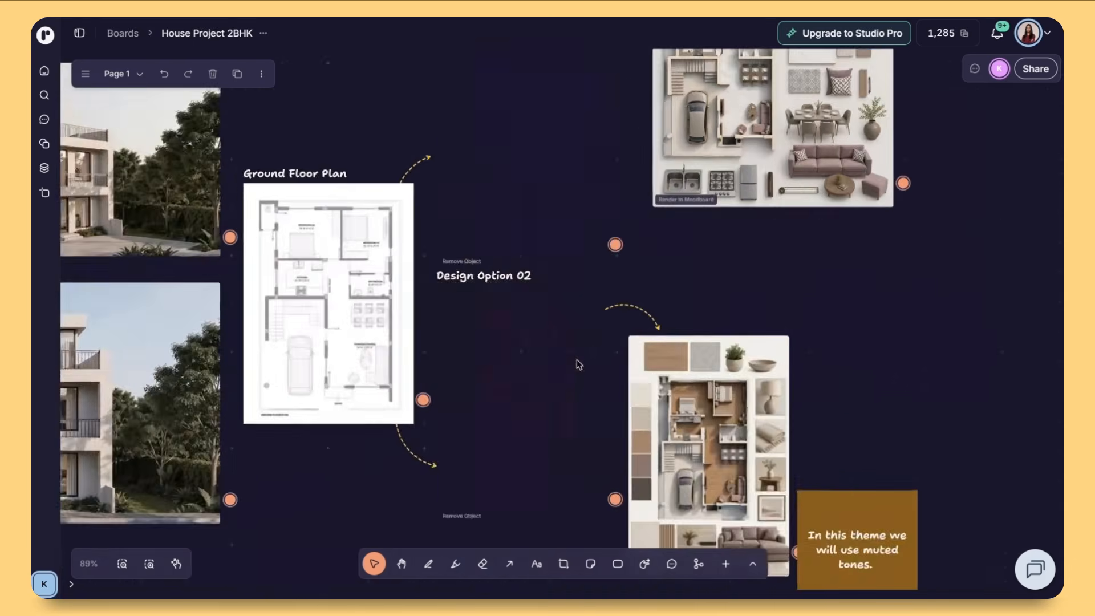
pyautogui.scroll(2, 556, 341)
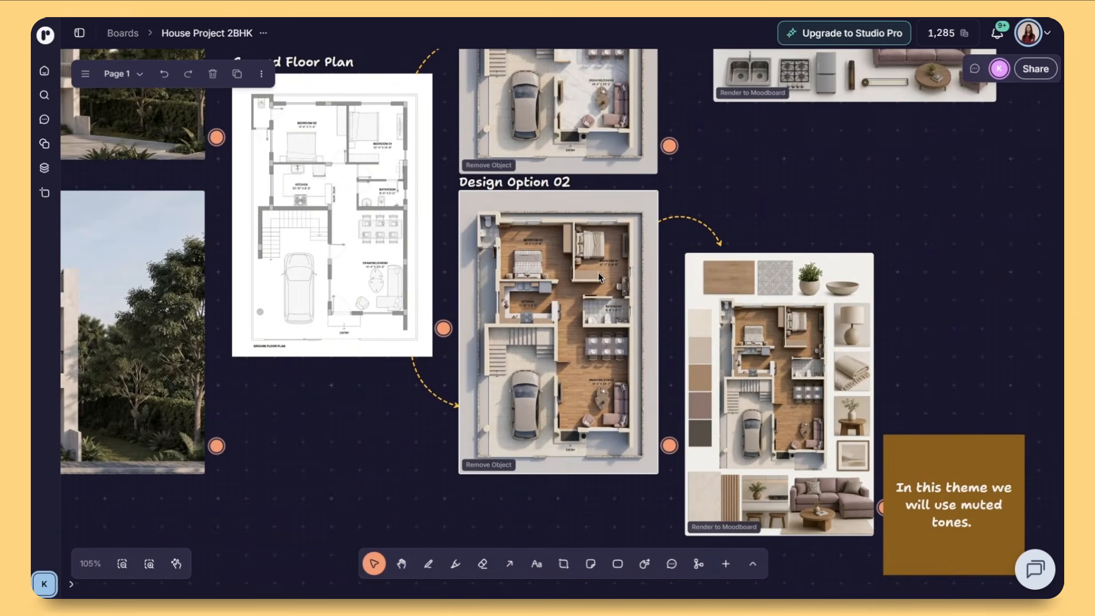
pyautogui.scroll(5, 598, 272)
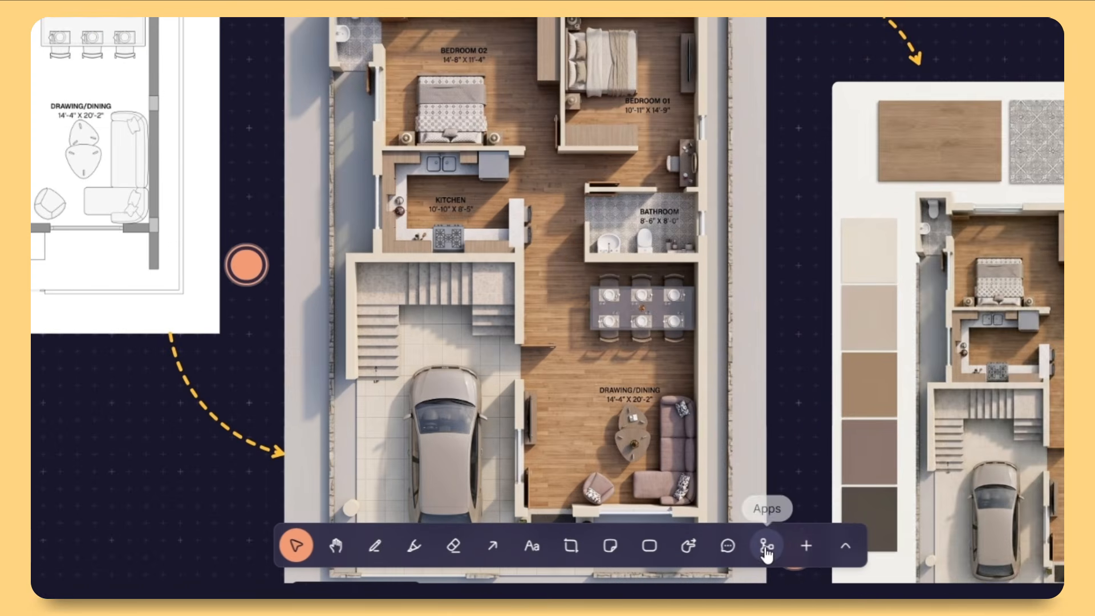
# Add a Text to Render app to the board and generate from the prompt "create a render of a bedroom in minimalist theme".
pyautogui.click(698, 566)
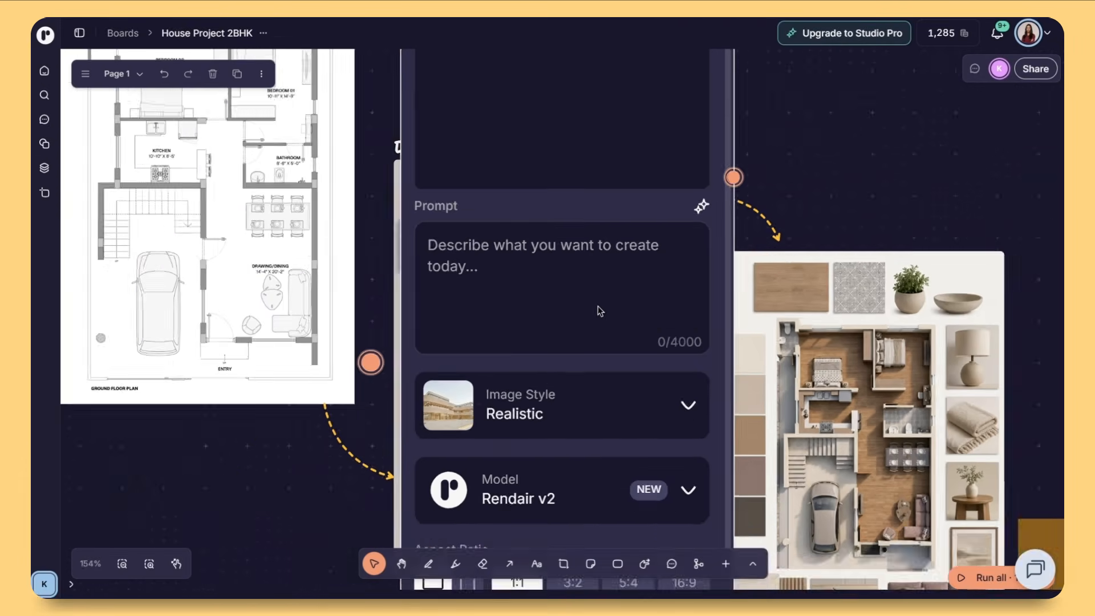
pyautogui.scroll(-3, 598, 305)
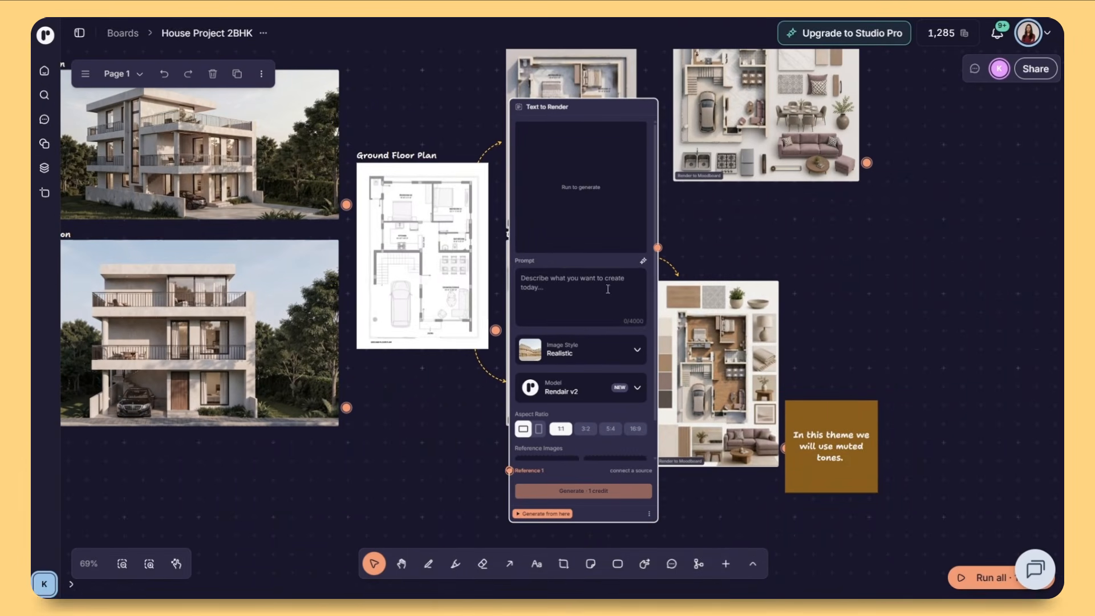
pyautogui.click(529, 288)
pyautogui.write('render of a bedroom in minimalist theme')
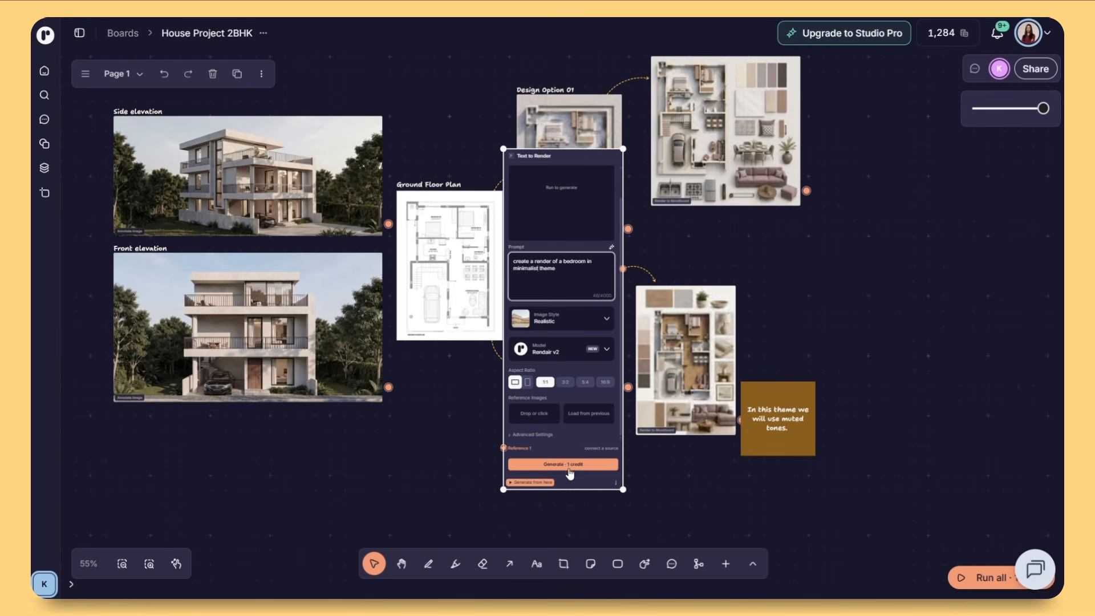
pyautogui.click(568, 465)
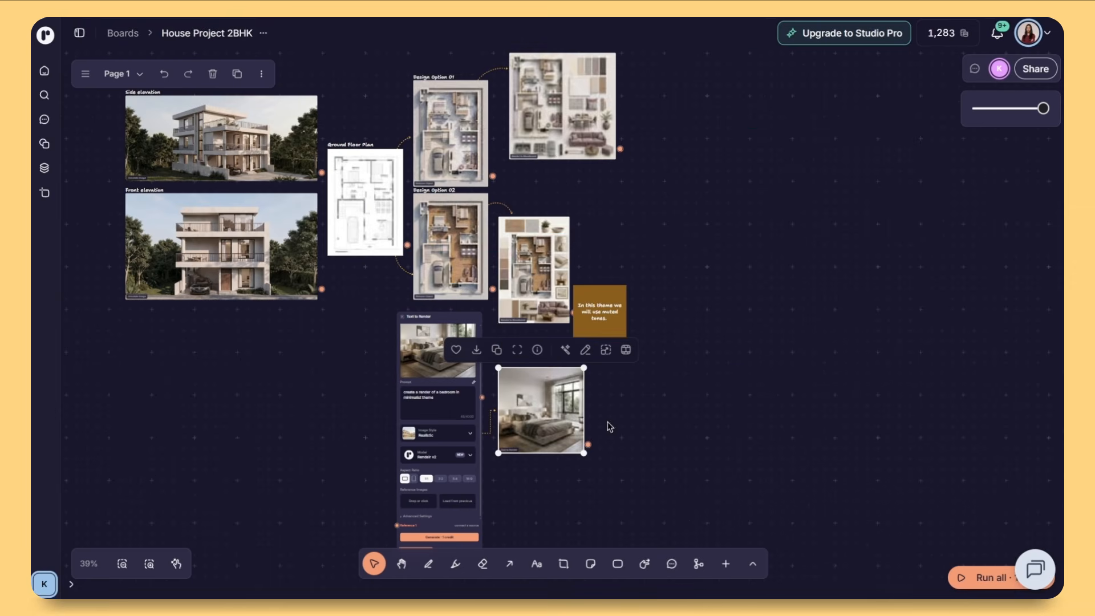
# Start a Change Material edit on the generated bedroom render and upload the wooden bed picture from Downloads as its reference image.
pyautogui.scroll(10, 573, 470)
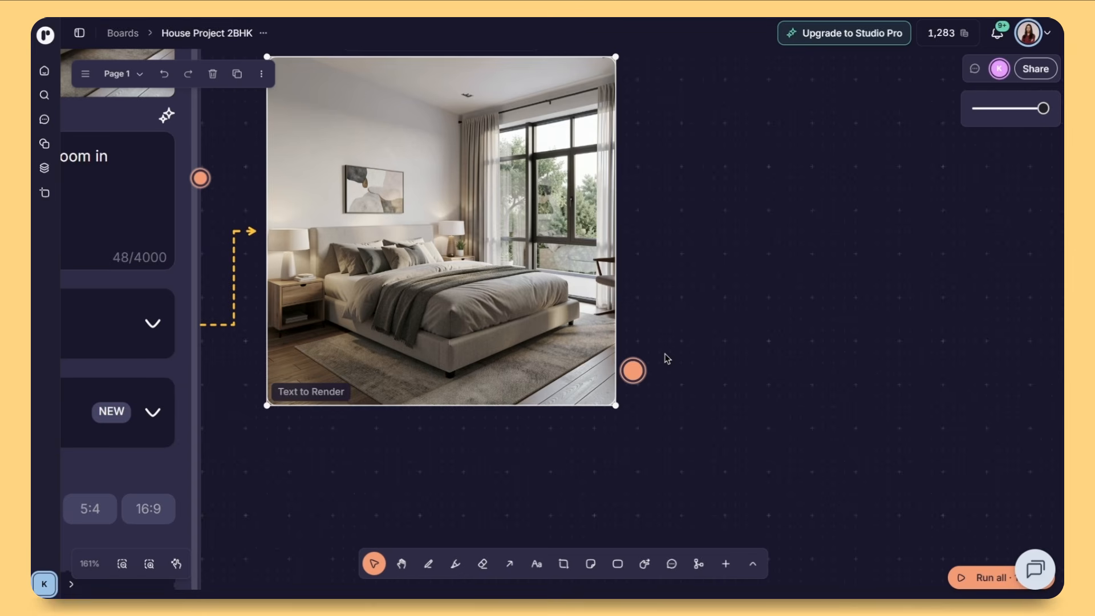
pyautogui.scroll(-3, 667, 359)
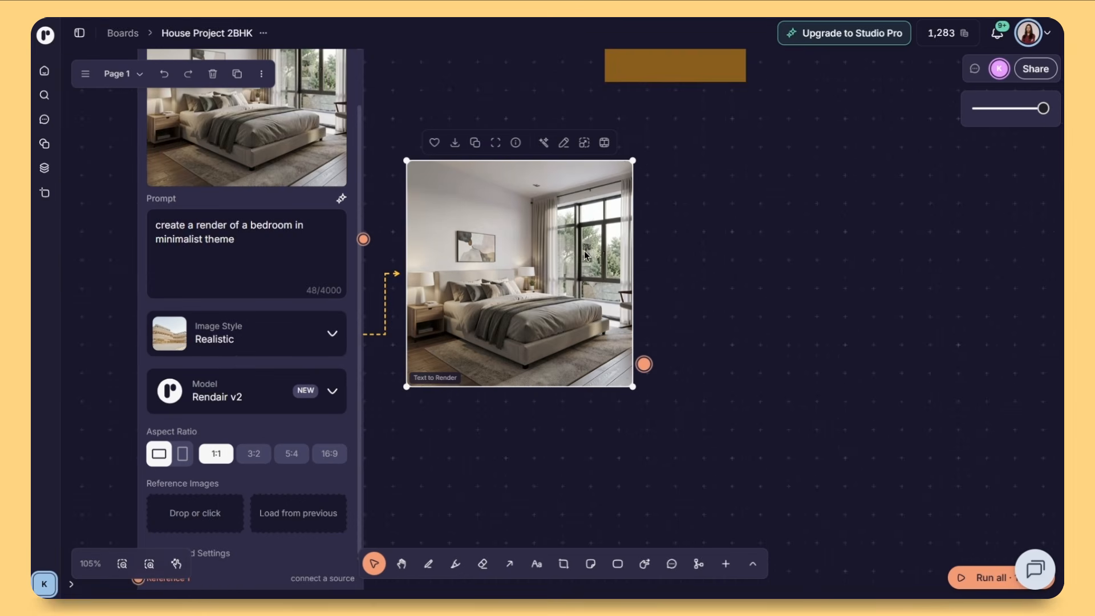
pyautogui.click(563, 143)
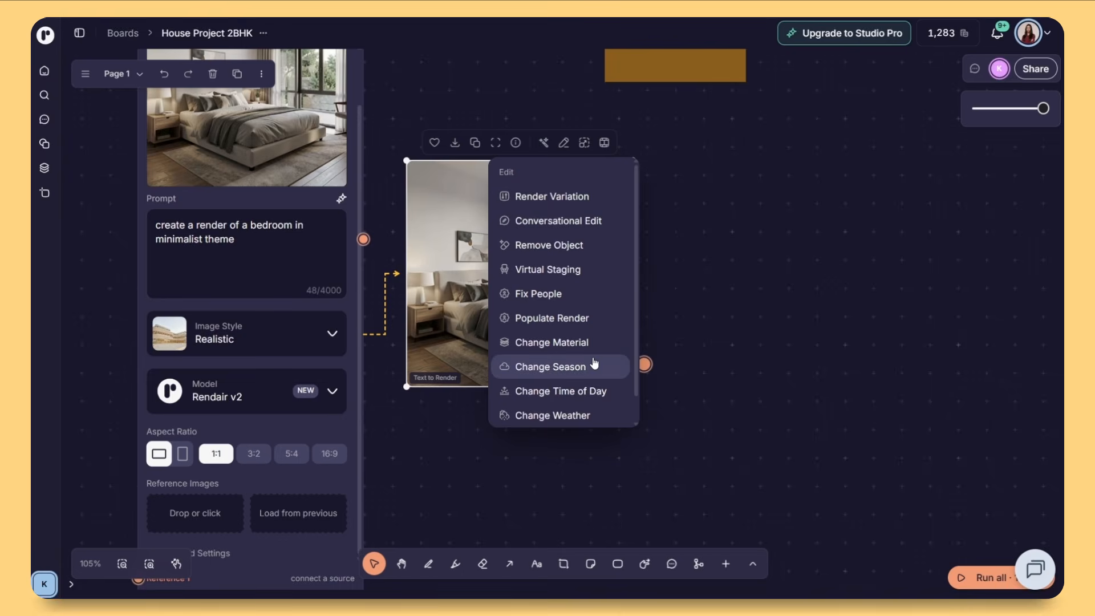
pyautogui.click(579, 345)
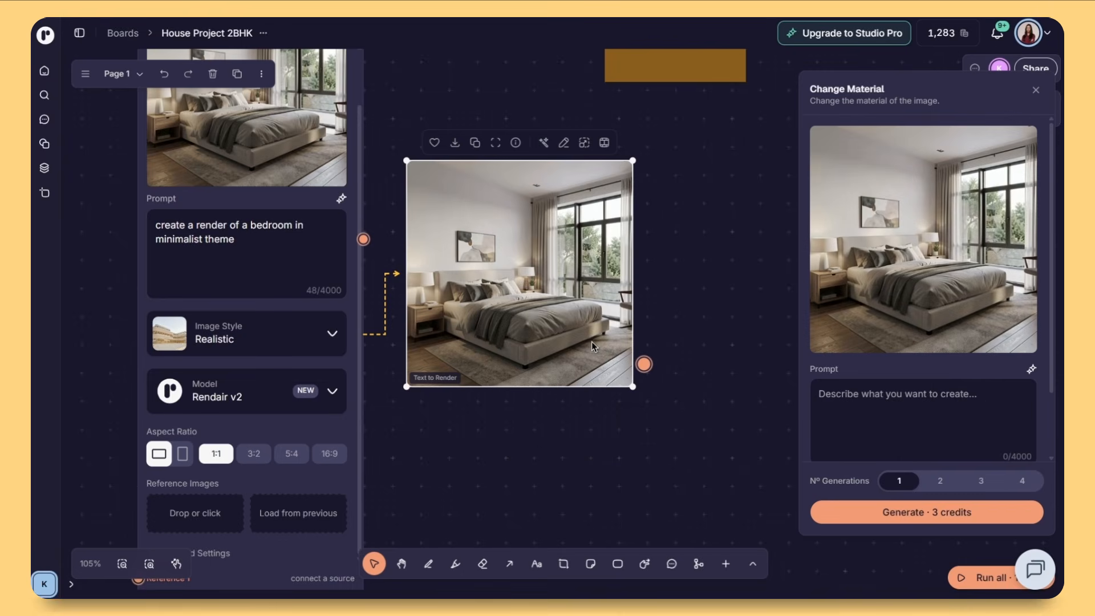
pyautogui.scroll(-2, 1000, 437)
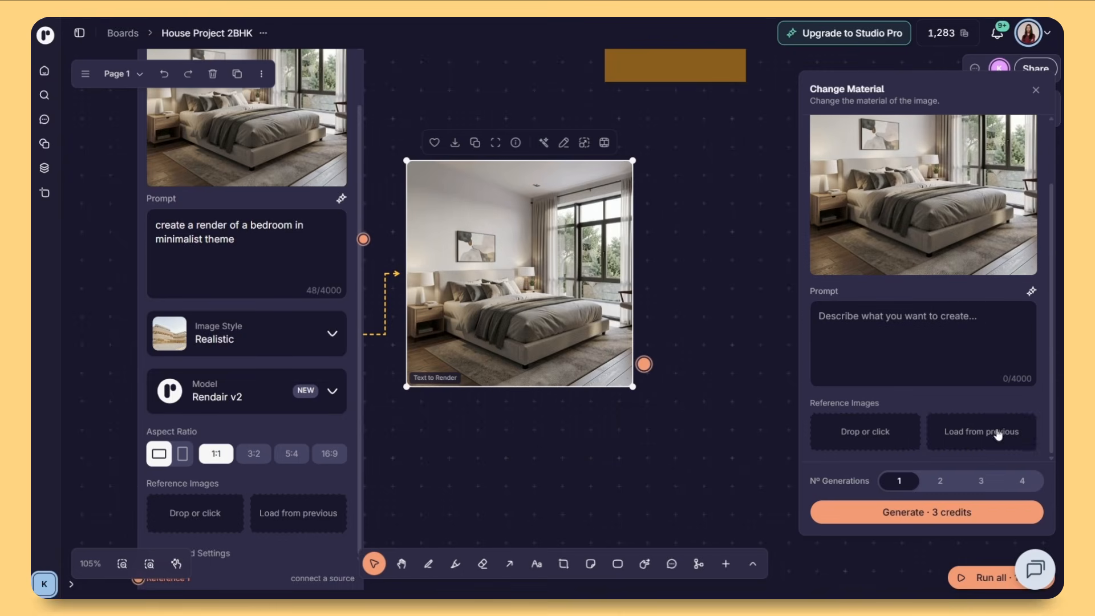
pyautogui.click(867, 446)
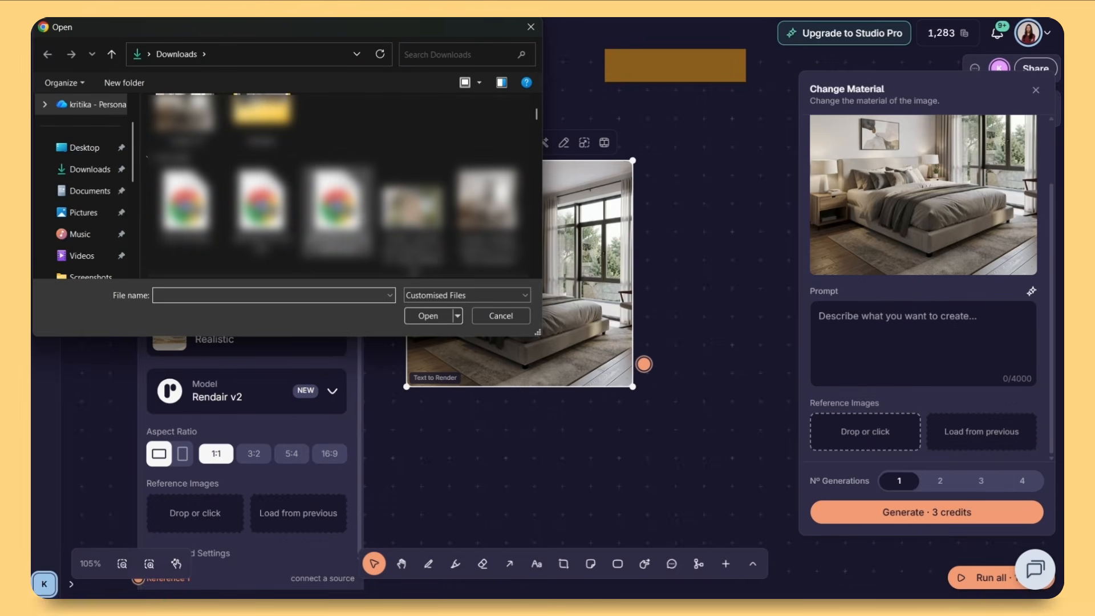
pyautogui.click(341, 242)
pyautogui.click(419, 319)
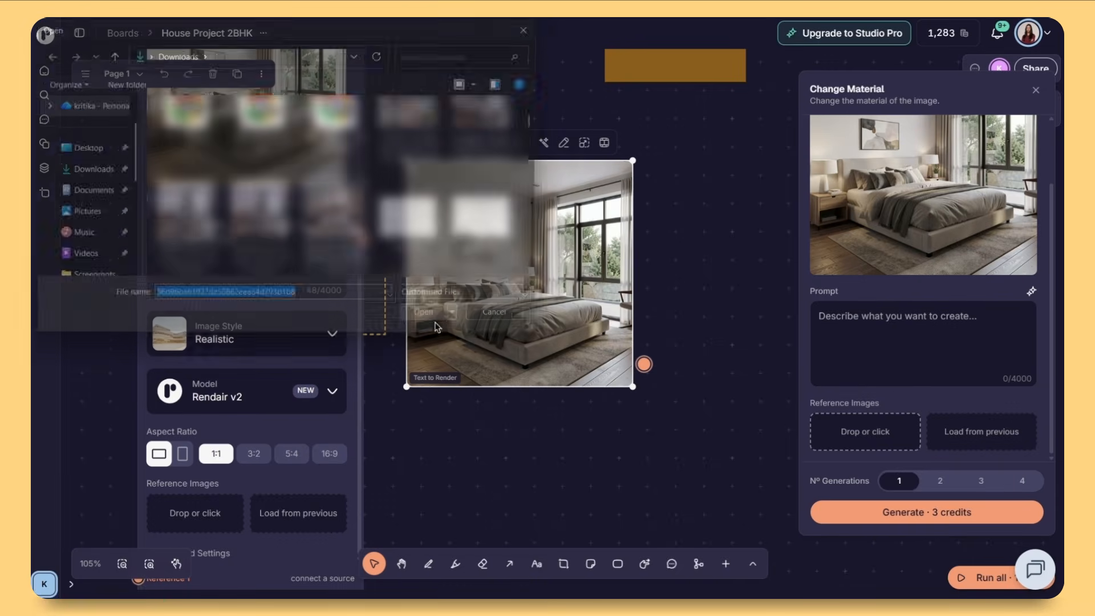
# Enter the prompt "add this wooden bed as in the reference image" and generate one material variation of the bedroom.
pyautogui.click(853, 329)
pyautogui.scroll(-2, 856, 302)
pyautogui.write('add')
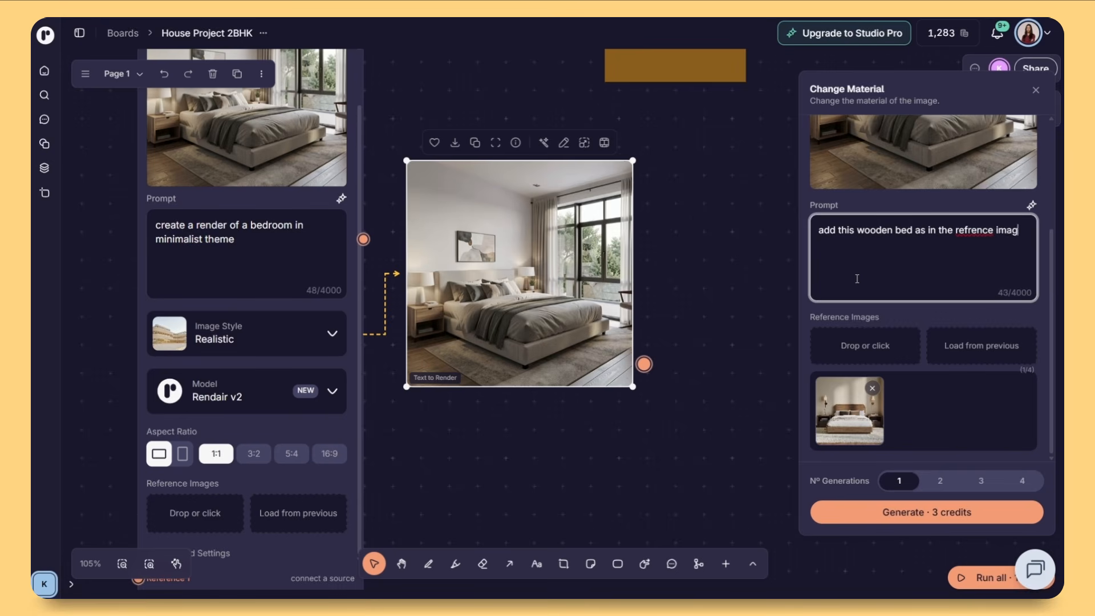
pyautogui.write('e')
pyautogui.click(969, 514)
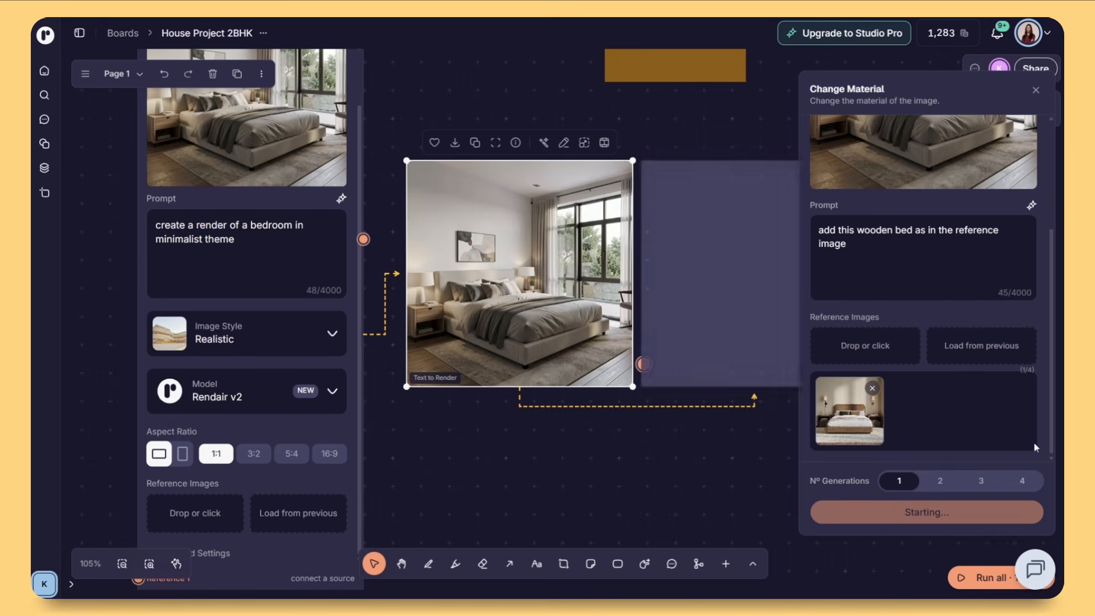
# Generate one Change Time of Day variation of the wooden-bed bedroom render, set to Night.
pyautogui.scroll(-4, 489, 453)
pyautogui.moveTo(644, 478); pyautogui.dragTo(594, 443, button='middle')
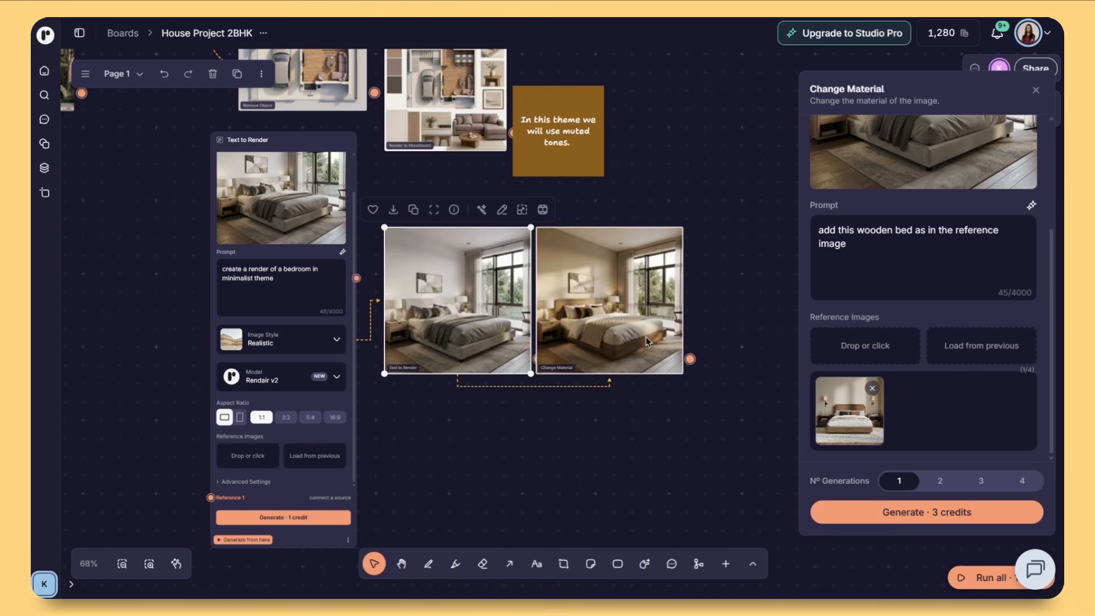
pyautogui.keyDown('ctrl'); pyautogui.scroll(5, 646, 337); pyautogui.keyUp('ctrl')
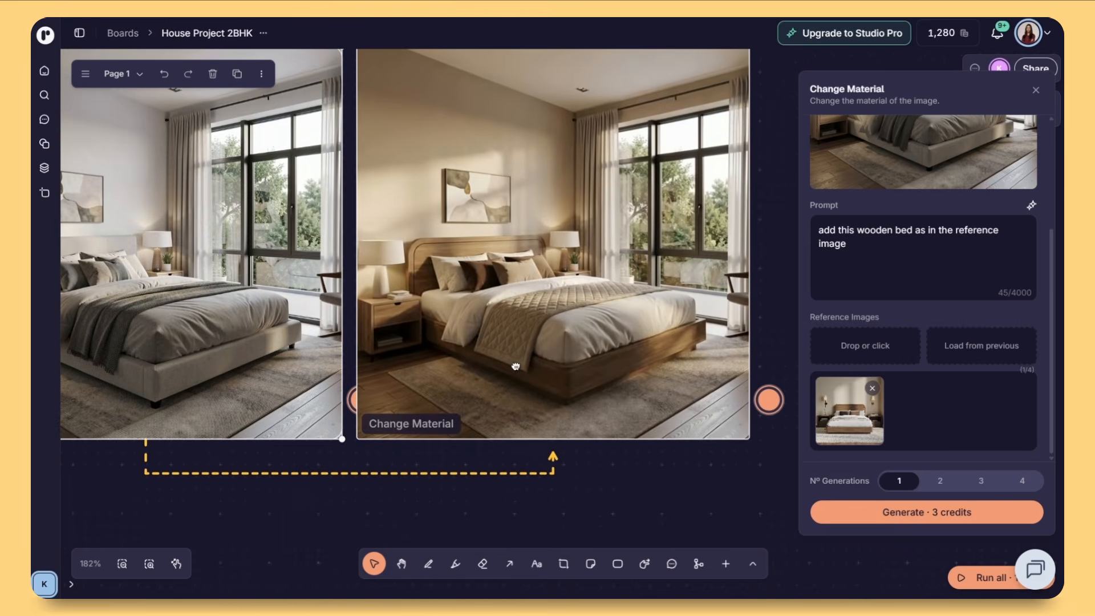
pyautogui.moveTo(516, 366); pyautogui.dragTo(468, 379, button='middle')
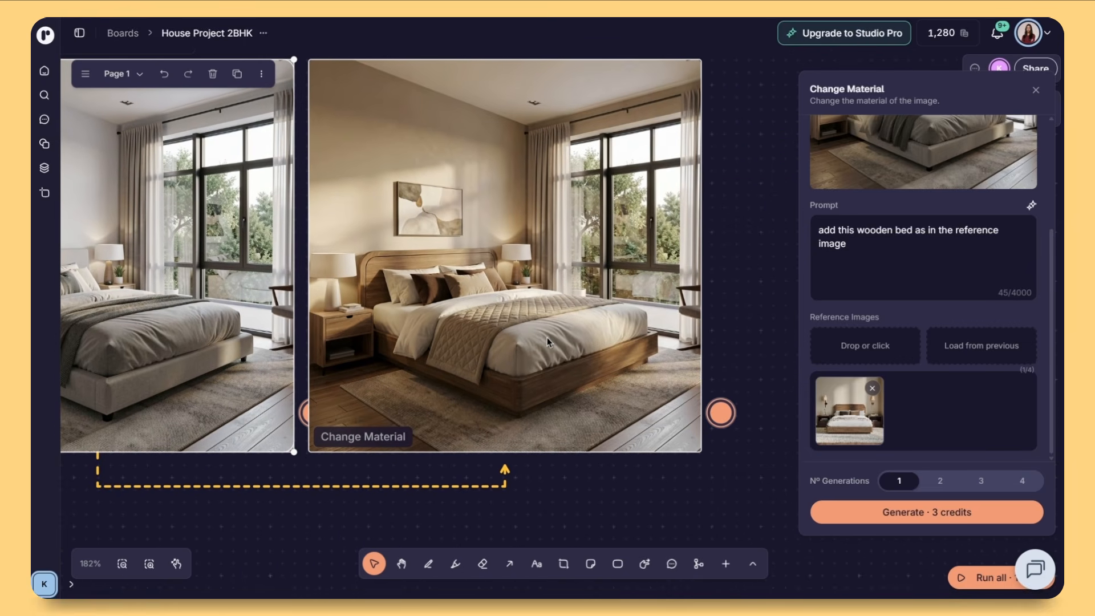
pyautogui.keyDown('ctrl'); pyautogui.scroll(-4, 546, 337); pyautogui.keyUp('ctrl')
pyautogui.keyDown('ctrl'); pyautogui.scroll(2, 553, 319); pyautogui.keyUp('ctrl')
pyautogui.click(559, 308)
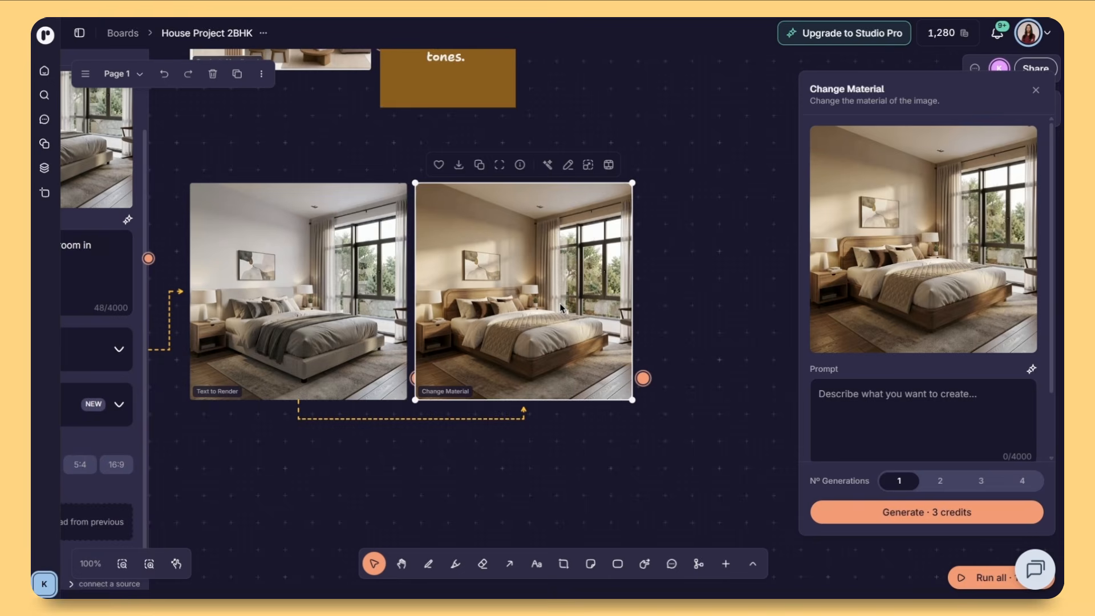
pyautogui.click(568, 165)
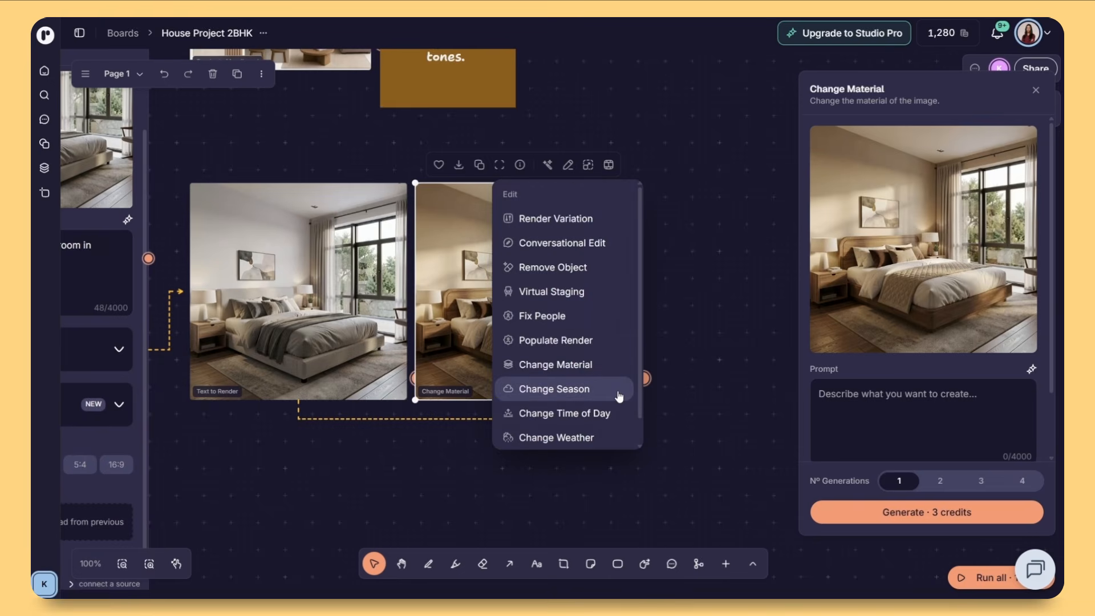
pyautogui.click(600, 414)
pyautogui.click(1007, 389)
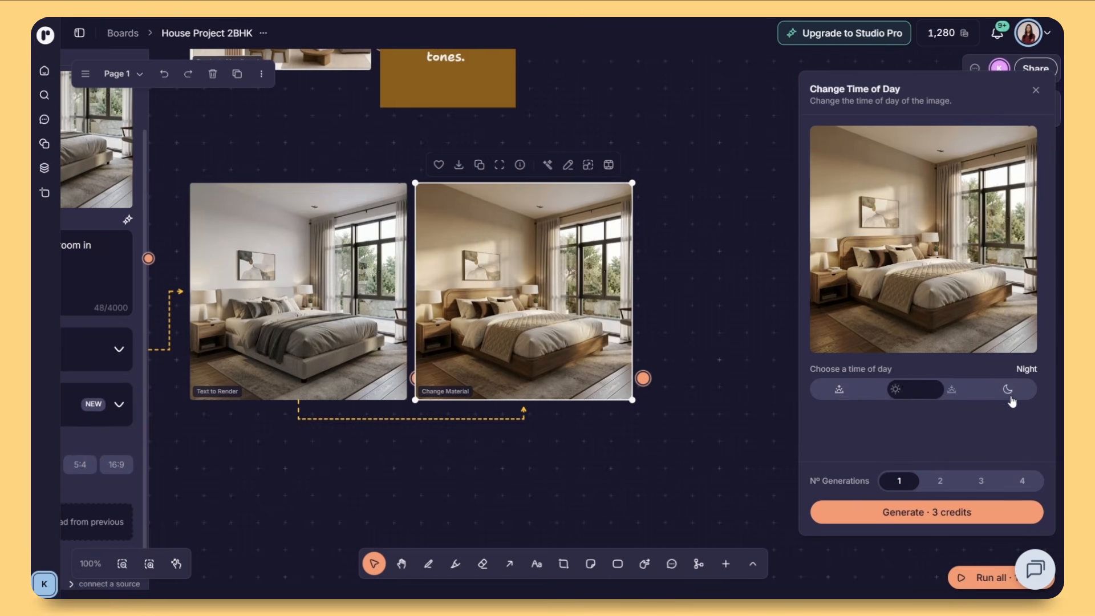
pyautogui.click(927, 513)
# Populate the daytime wooden-bed bedroom render with the prompt "add a lady walking" and generate one version.
pyautogui.keyDown('ctrl'); pyautogui.scroll(-5, 422, 459); pyautogui.keyUp('ctrl')
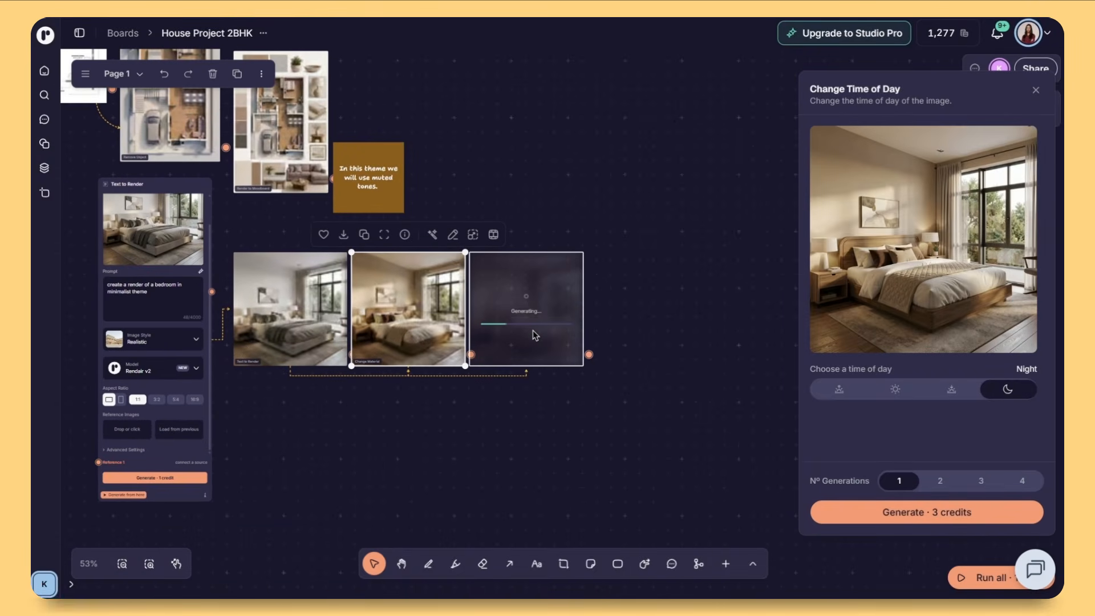
pyautogui.keyDown('ctrl'); pyautogui.scroll(6, 532, 331); pyautogui.keyUp('ctrl')
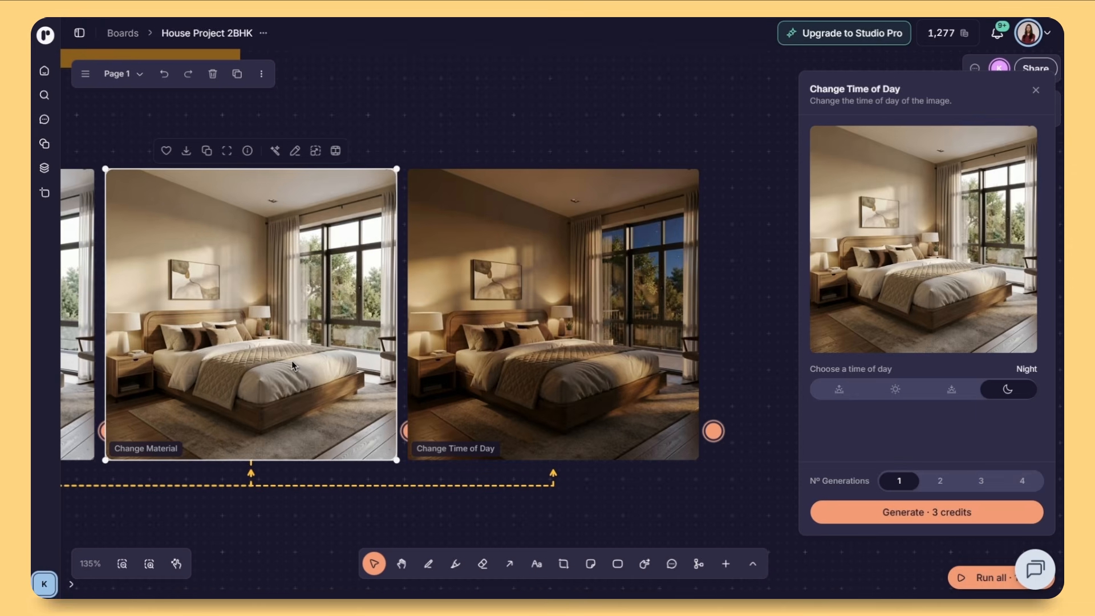
pyautogui.moveTo(315, 417); pyautogui.dragTo(500, 402, button='middle')
pyautogui.click(481, 136)
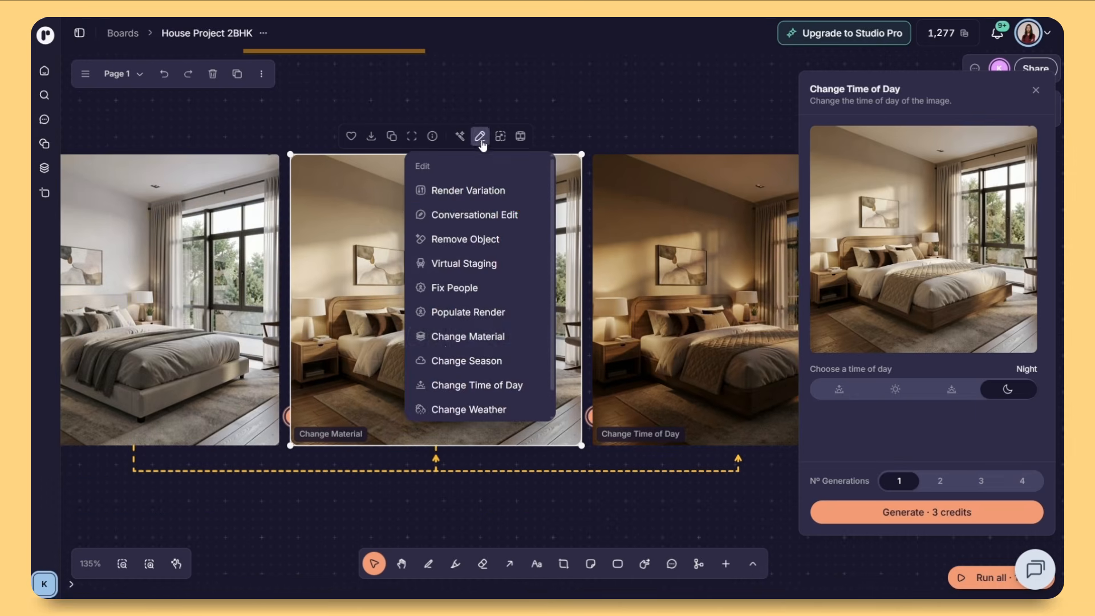
pyautogui.click(489, 311)
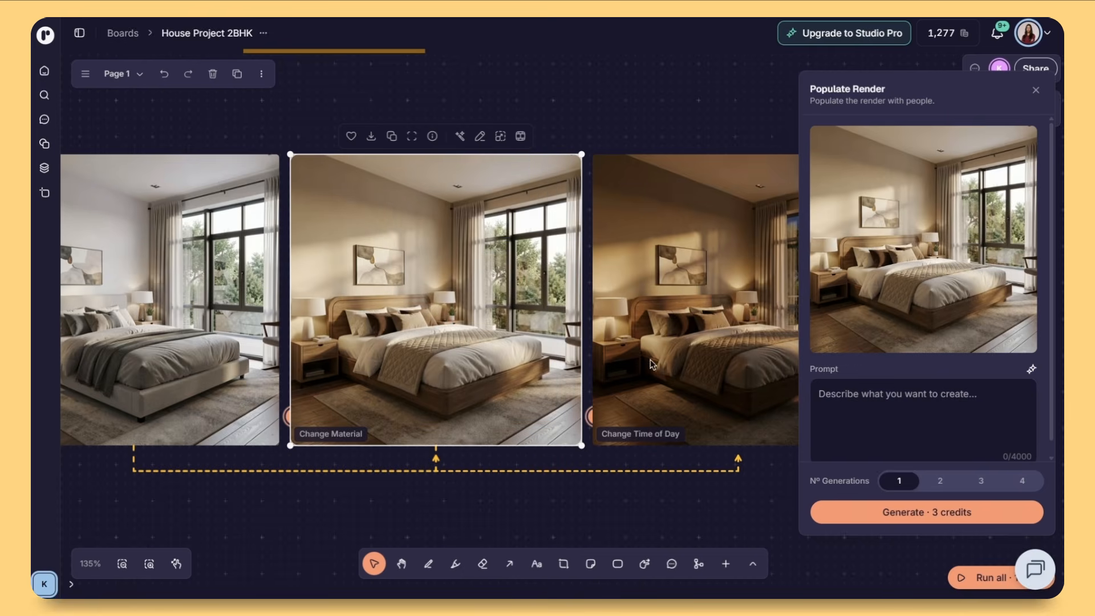
pyautogui.click(853, 403)
pyautogui.write('add a lady walking')
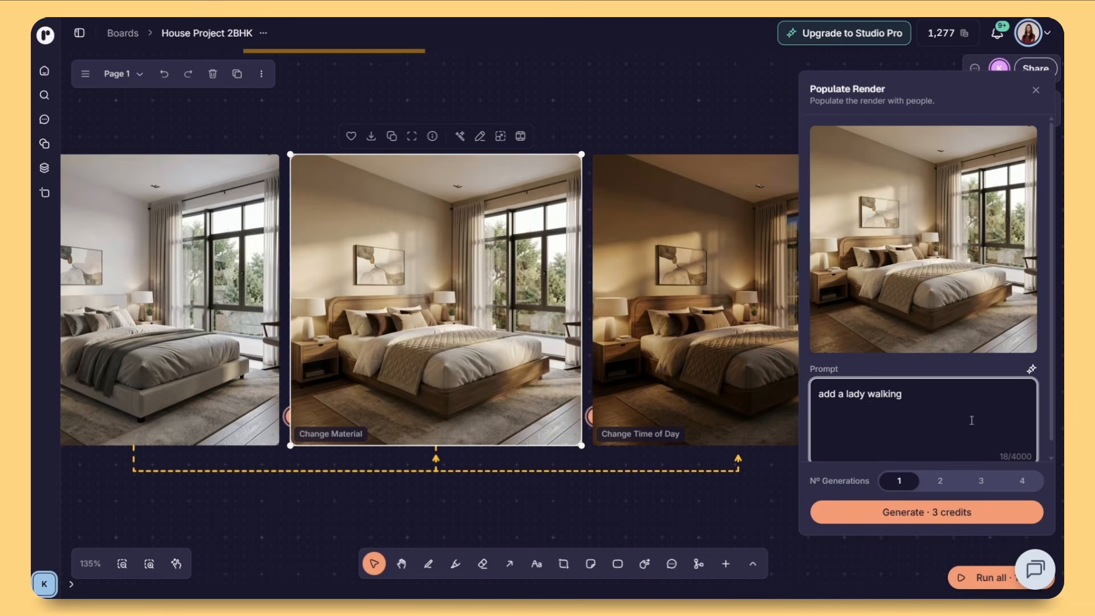
pyautogui.click(927, 512)
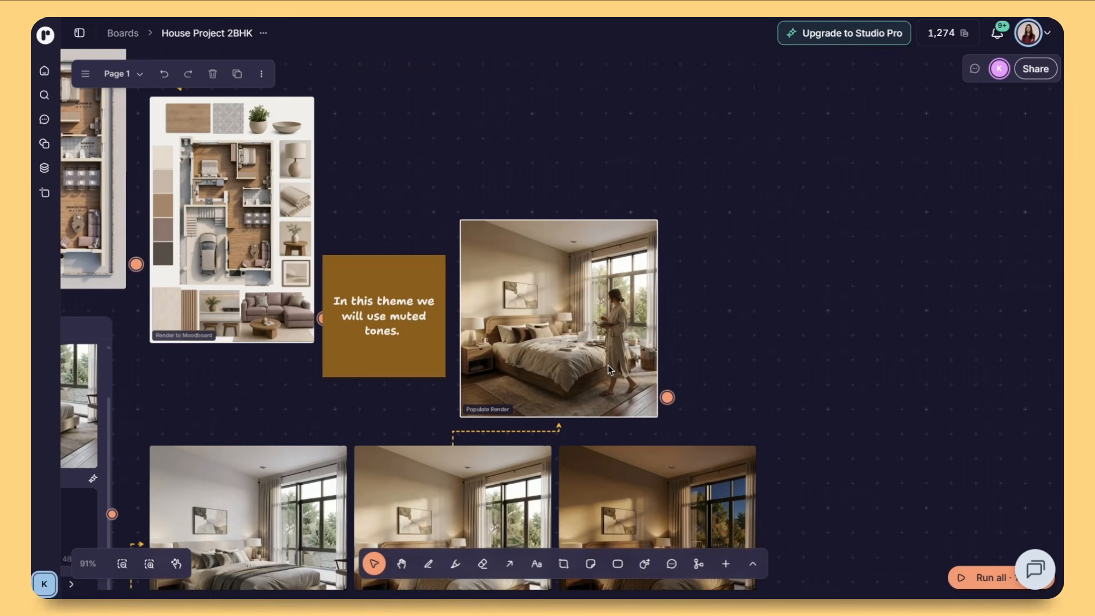
# Open the sharing settings of the House Project 2BHK board and choose Edit as the permission for invited people.
pyautogui.keyDown('ctrl'); pyautogui.scroll(5, 610, 349); pyautogui.keyUp('ctrl')
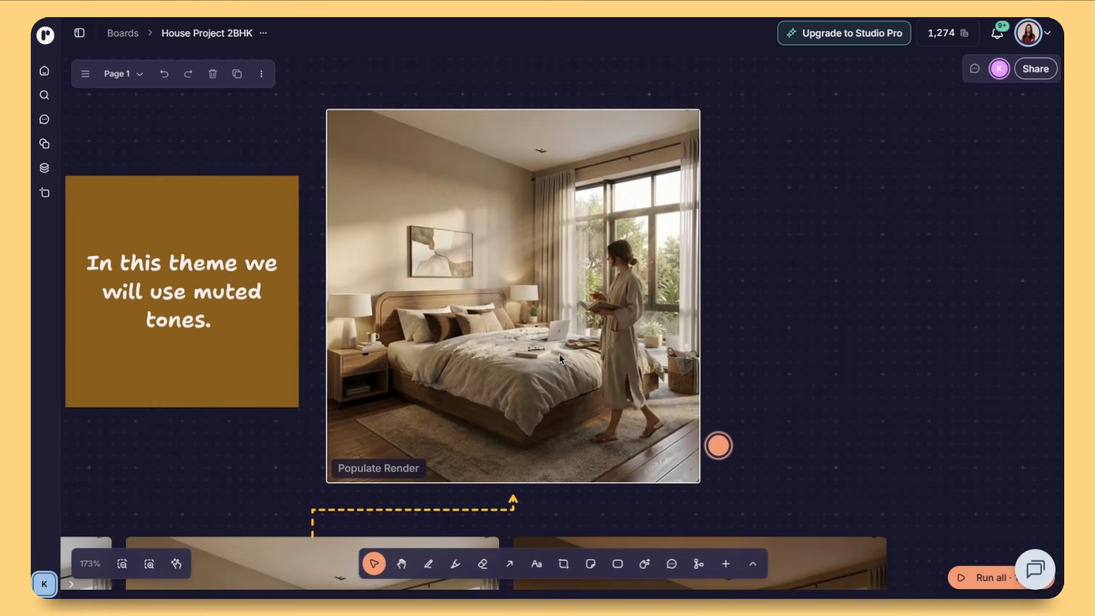
pyautogui.keyDown('ctrl'); pyautogui.scroll(-5, 560, 359); pyautogui.keyUp('ctrl')
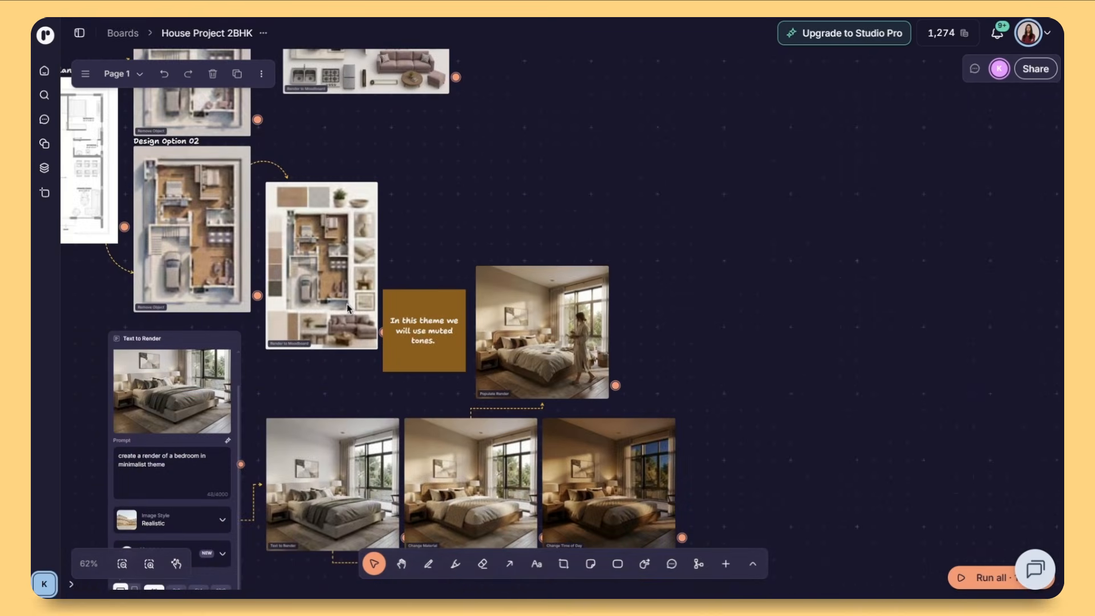
pyautogui.hscroll(-10, 347, 306)
pyautogui.scroll(3, 347, 306)
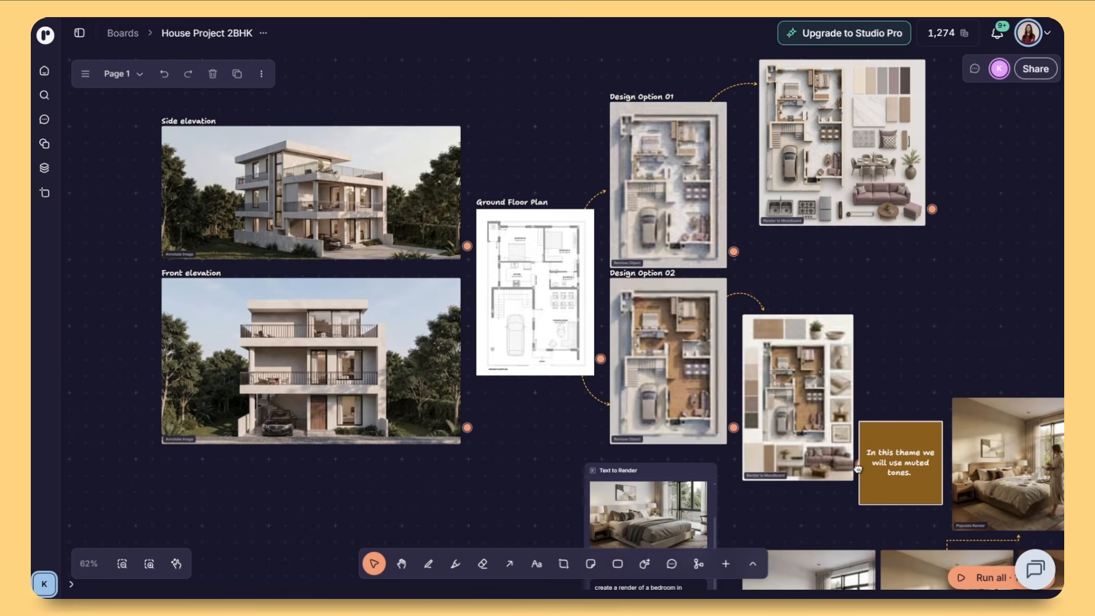
pyautogui.moveTo(858, 468); pyautogui.dragTo(526, 314)
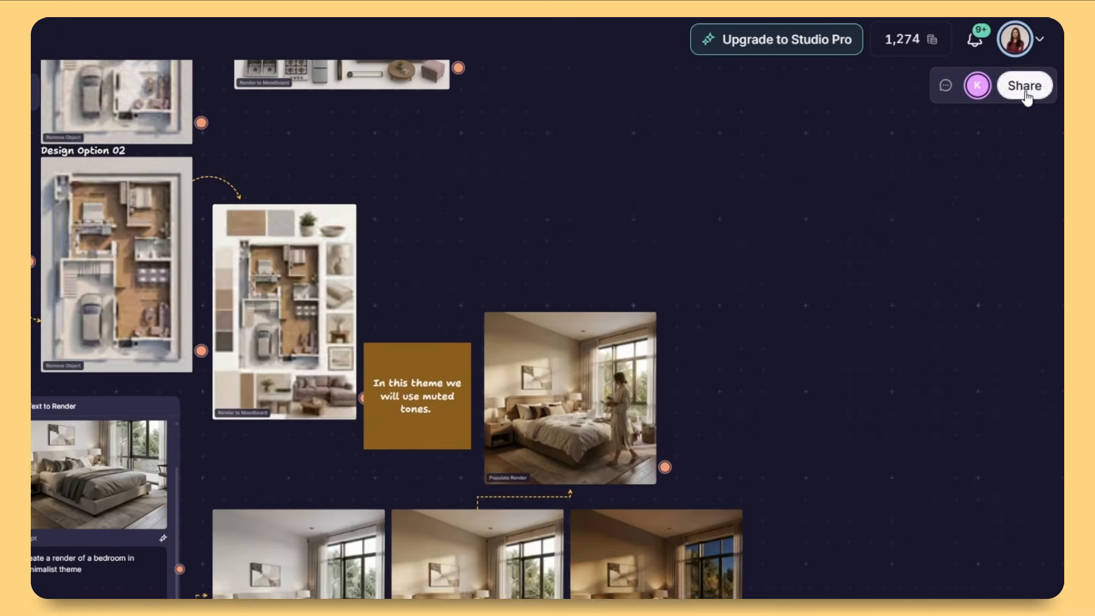
pyautogui.click(1035, 69)
pyautogui.click(442, 273)
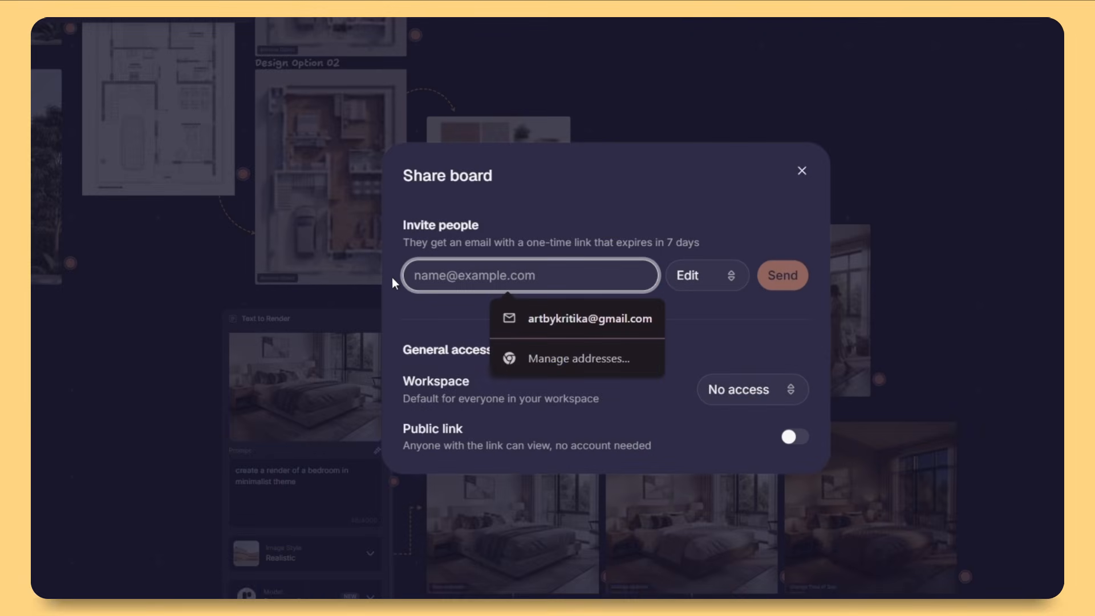
pyautogui.click(438, 323)
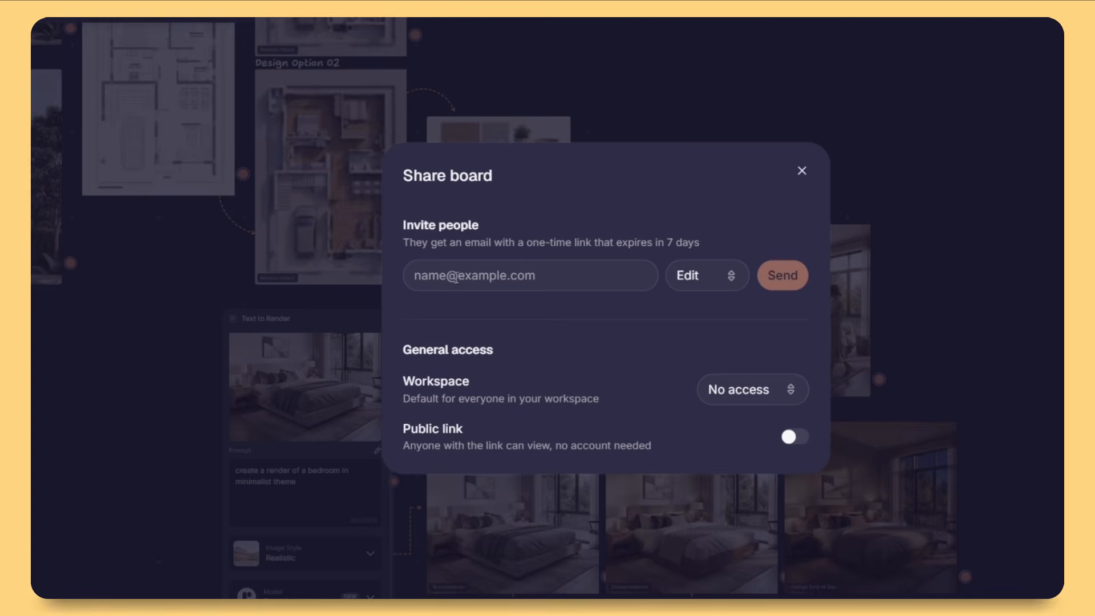
pyautogui.click(527, 285)
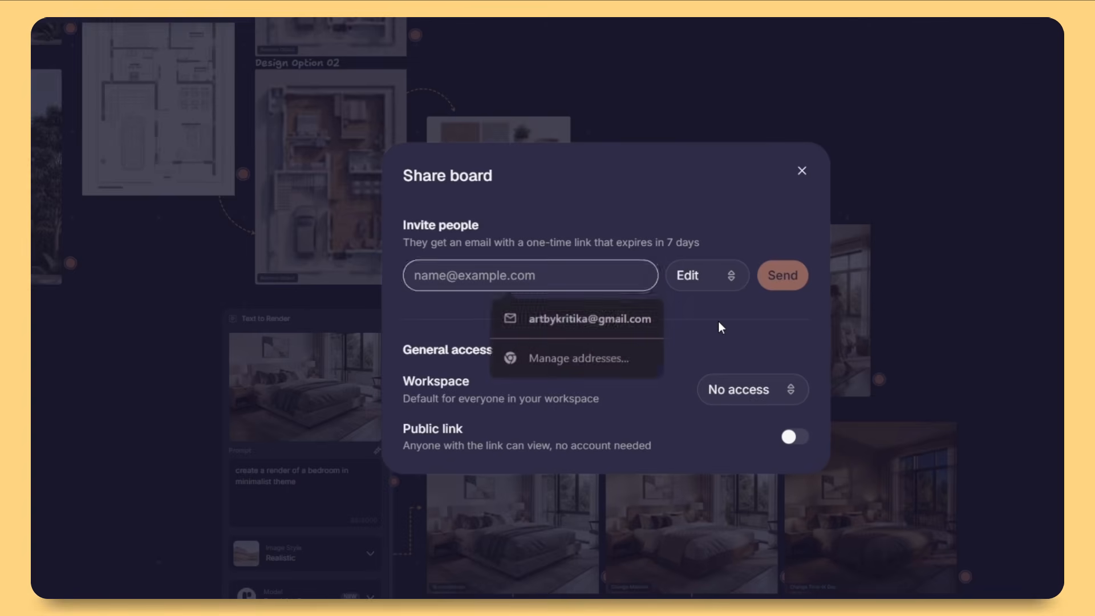
pyautogui.click(732, 276)
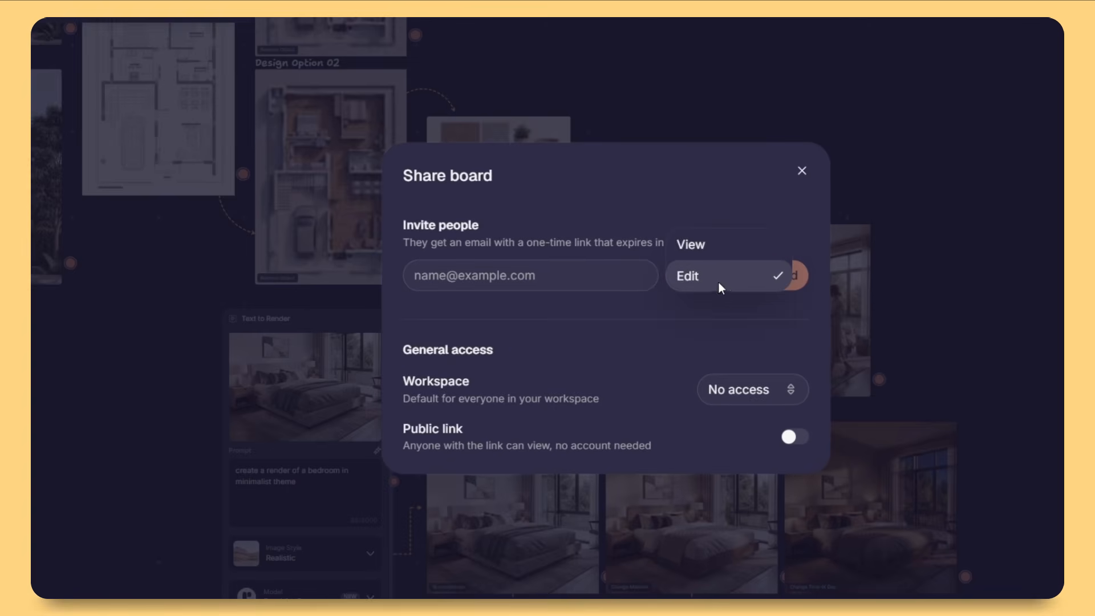
pyautogui.click(717, 279)
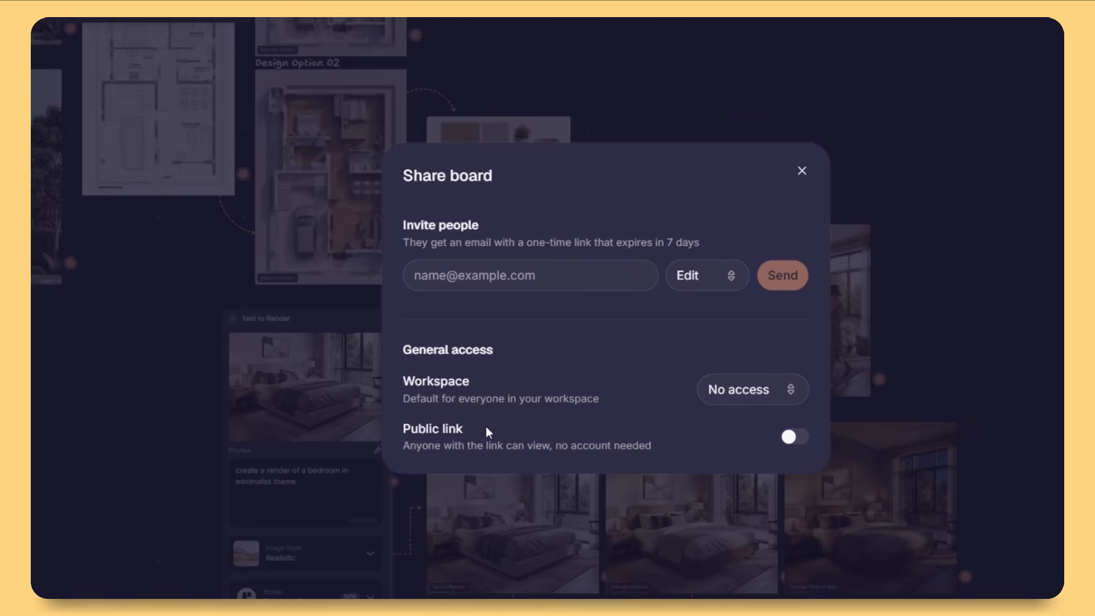
# Set the board's workspace access to Can view, turn on its public link, and close the sharing settings.
pyautogui.click(719, 394)
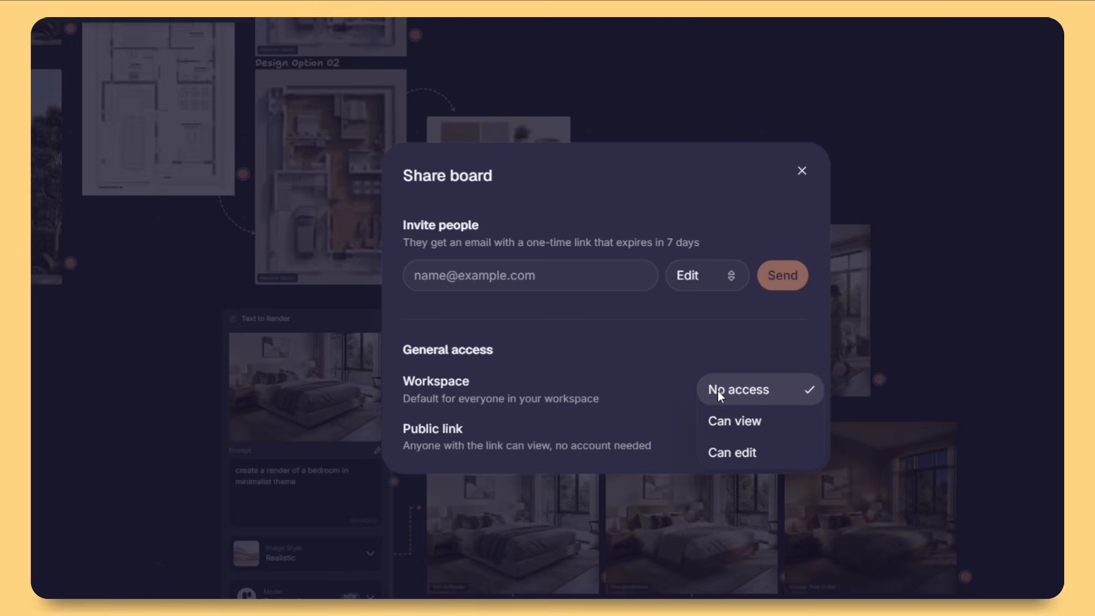
pyautogui.click(729, 423)
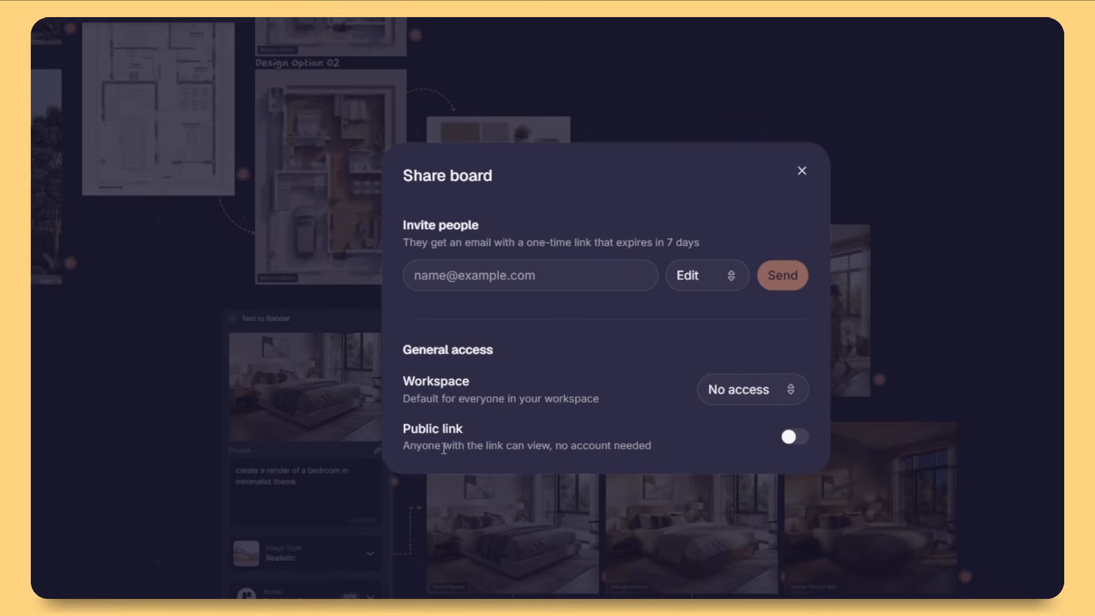
pyautogui.click(798, 439)
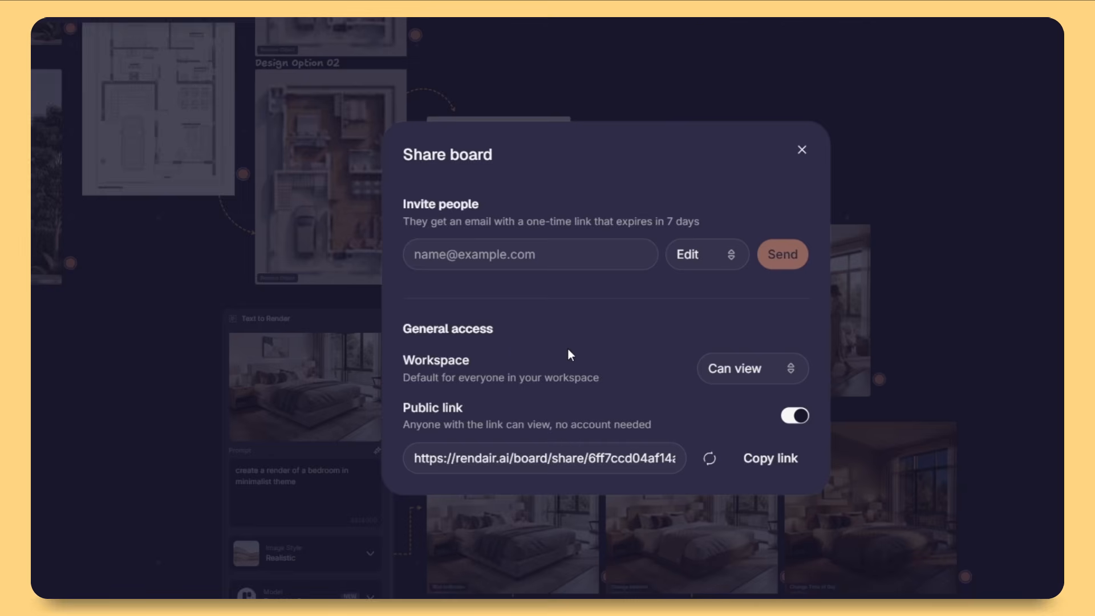
pyautogui.click(801, 150)
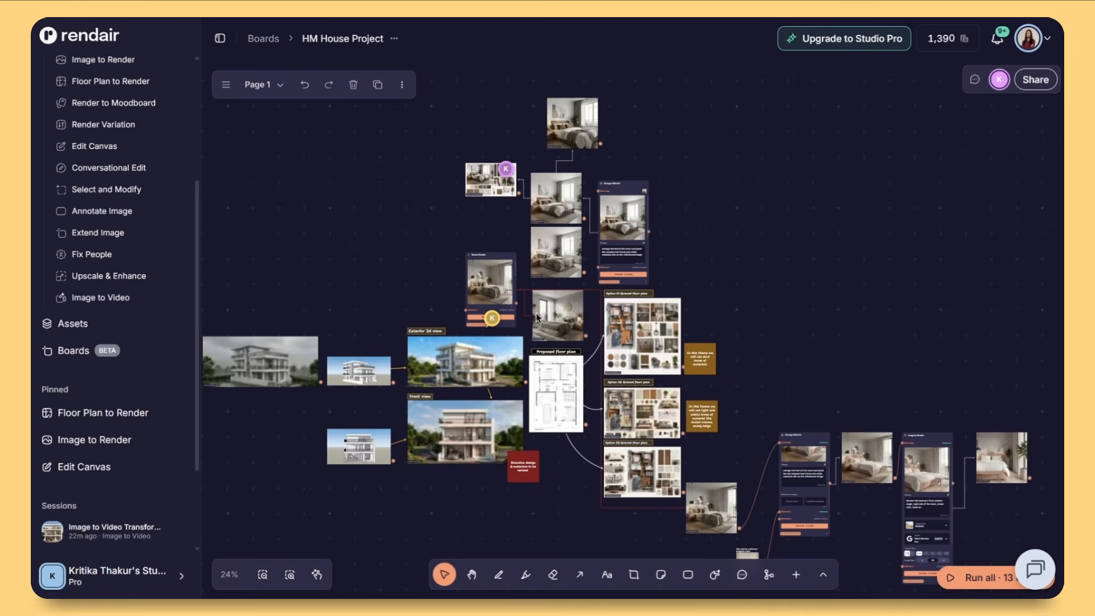
# Examine the comments pinned on the HM House Project board and the people and access levels in its sharing settings.
pyautogui.moveTo(514, 171)
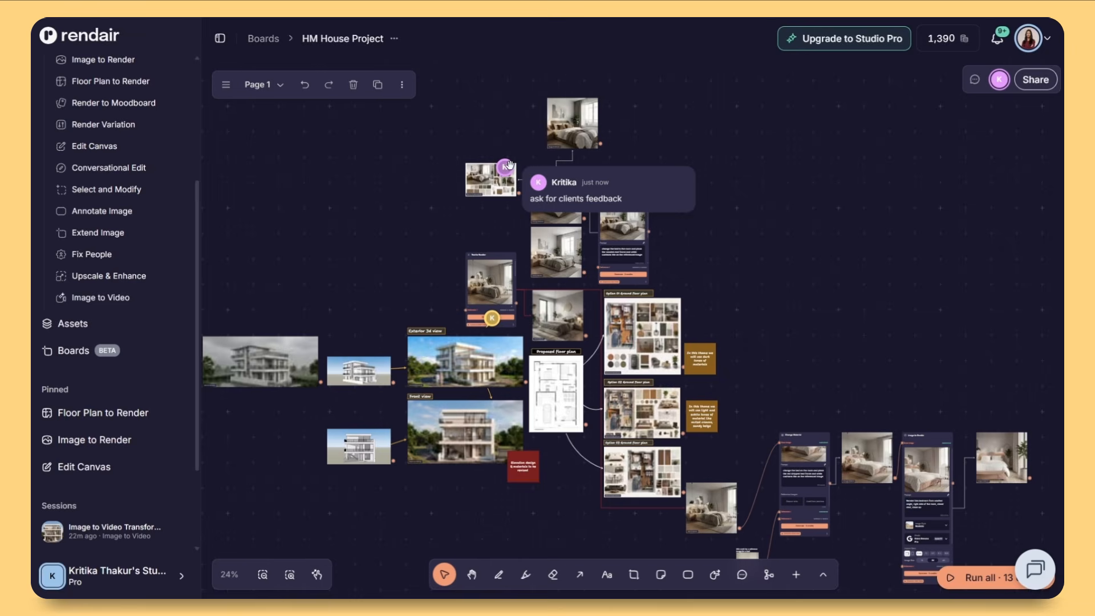
pyautogui.click(1029, 83)
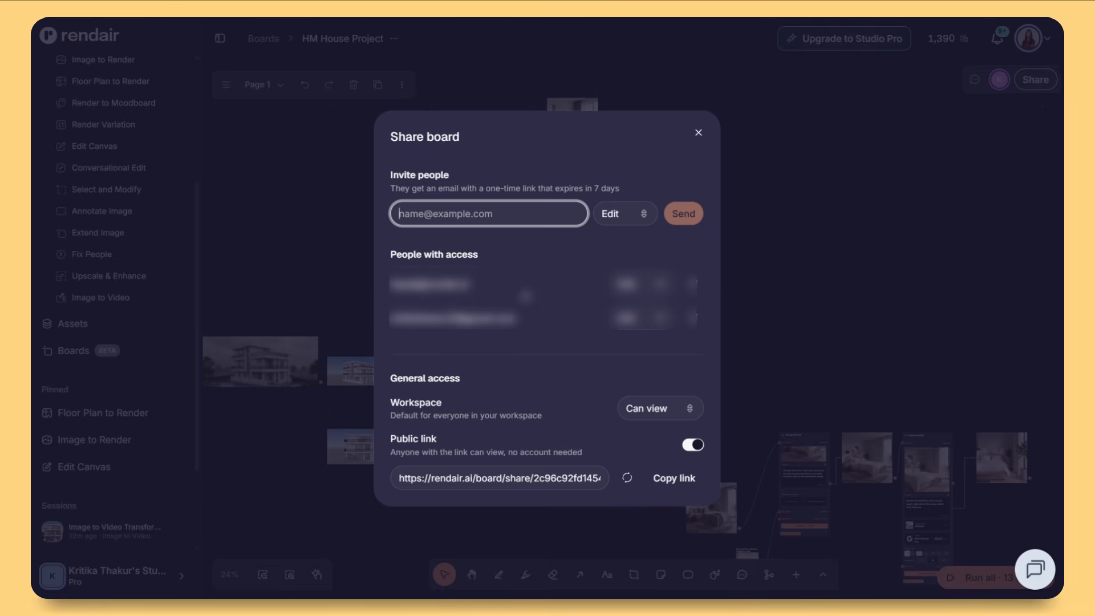
pyautogui.click(698, 133)
pyautogui.moveTo(506, 168)
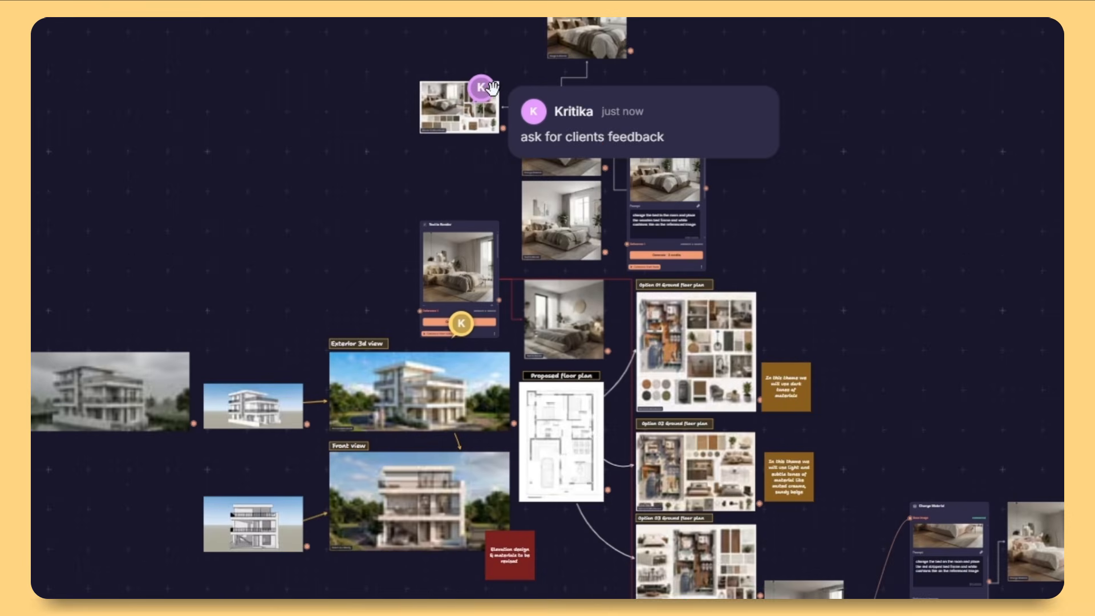
pyautogui.moveTo(456, 323)
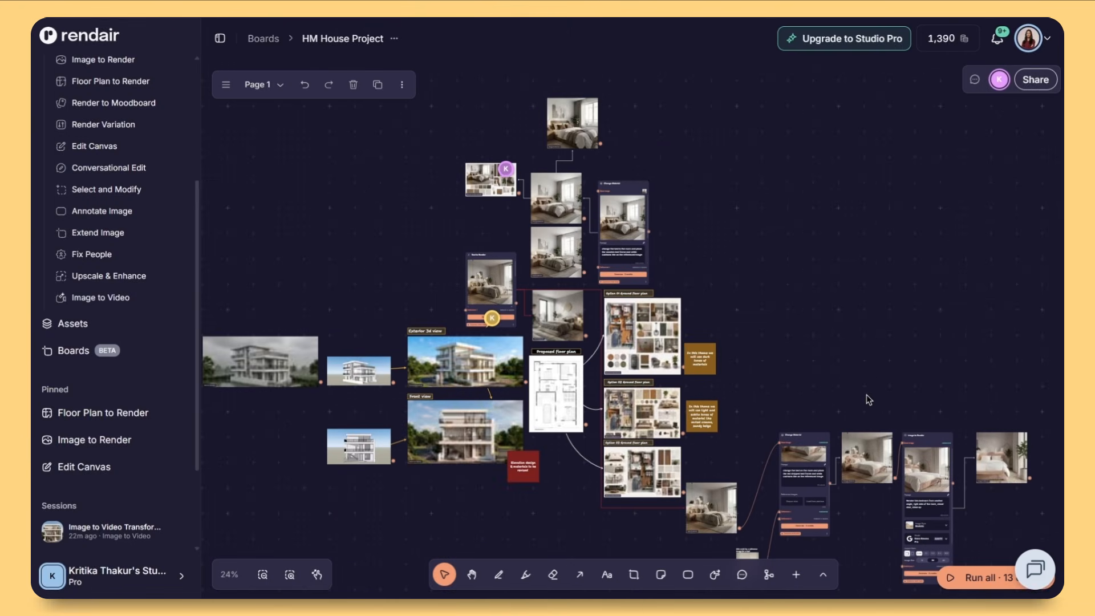
pyautogui.scroll(-2, 872, 388)
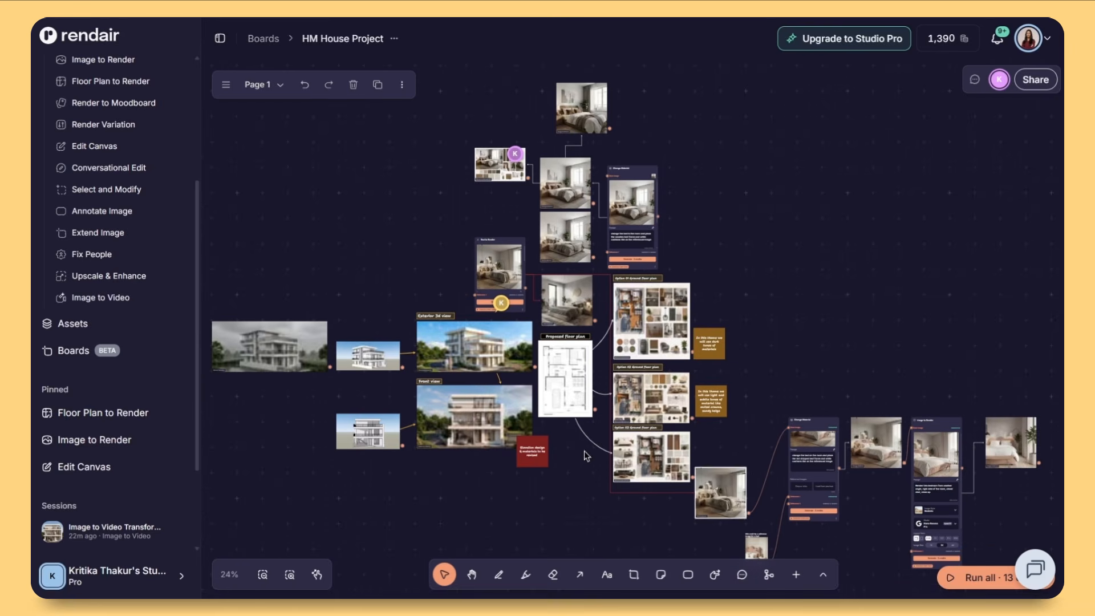